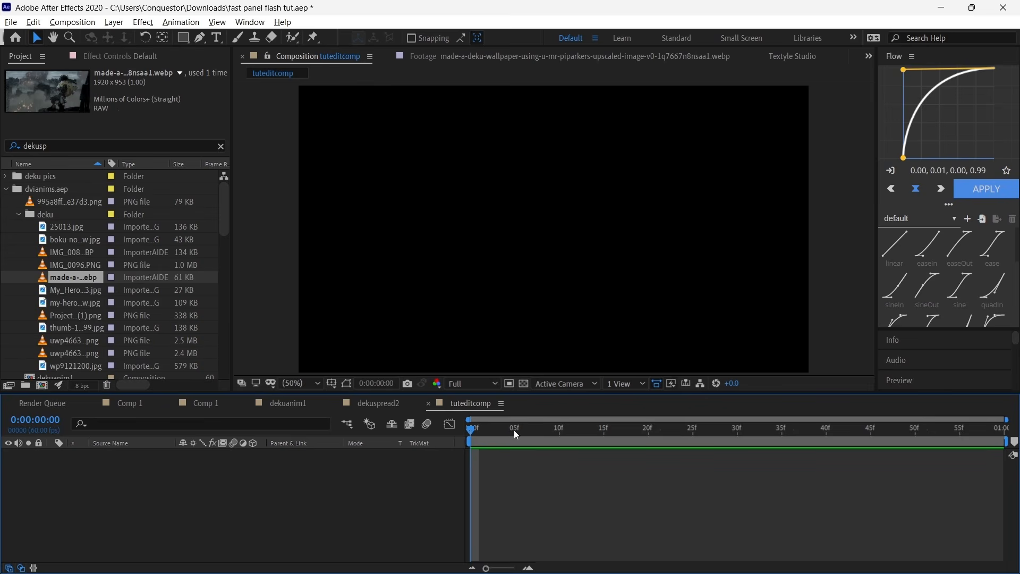
# Add composition markers at frames 31, 15 and 45 of the empty tuteditcomp timeline.
pyautogui.moveTo(514, 430); pyautogui.dragTo(749, 440)
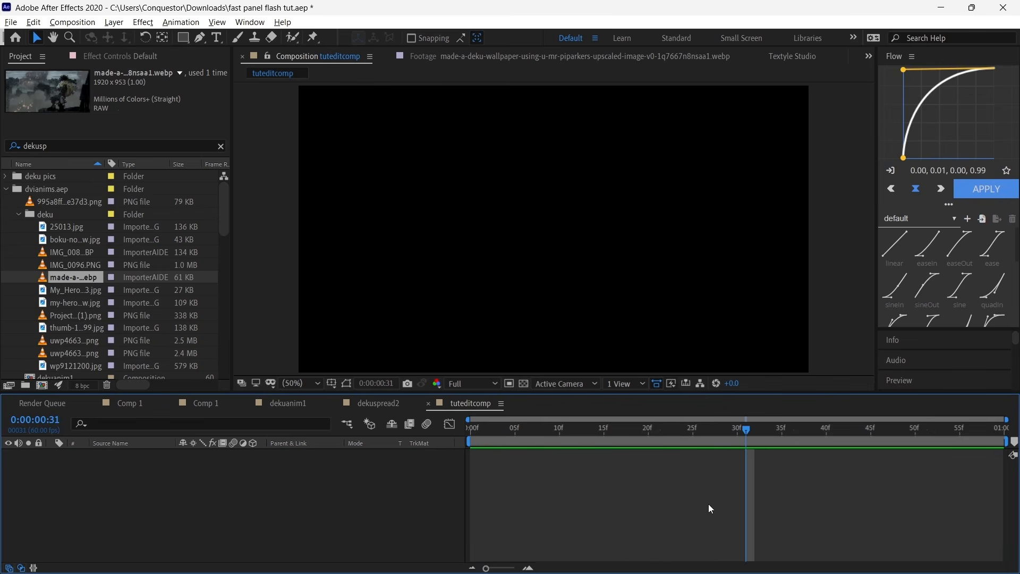
pyautogui.moveTo(584, 432); pyautogui.dragTo(602, 436)
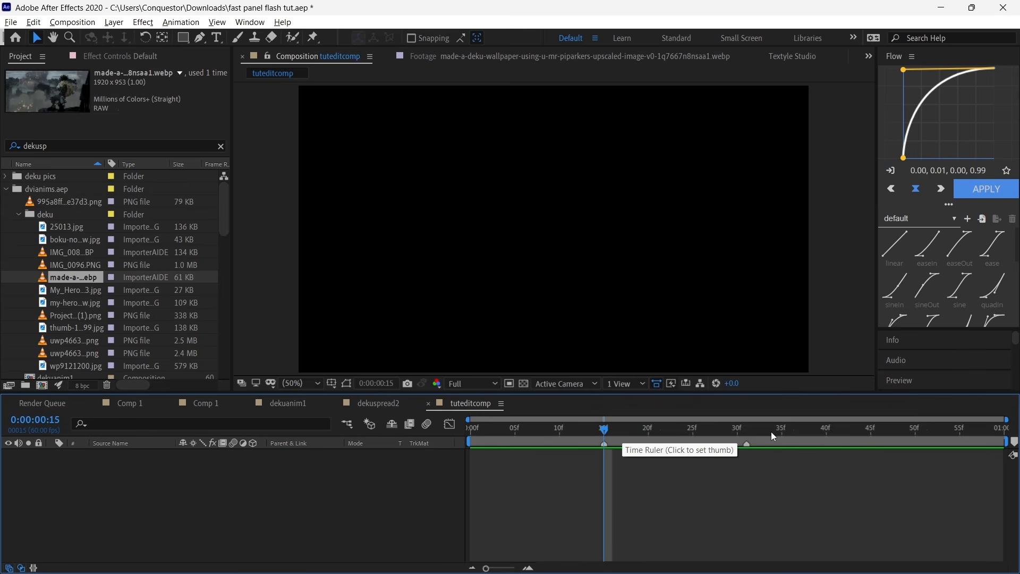
pyautogui.click(869, 433)
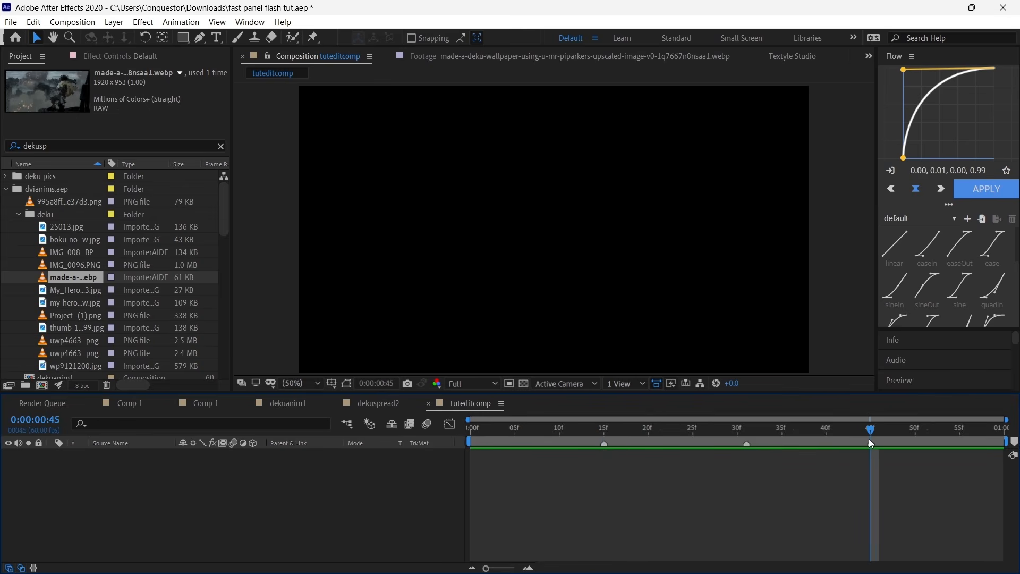
# Add the in-between composition markers at frames 7, 22, 38 and 53.
pyautogui.moveTo(514, 432); pyautogui.dragTo(532, 435)
pyautogui.press('KP_Multiply')
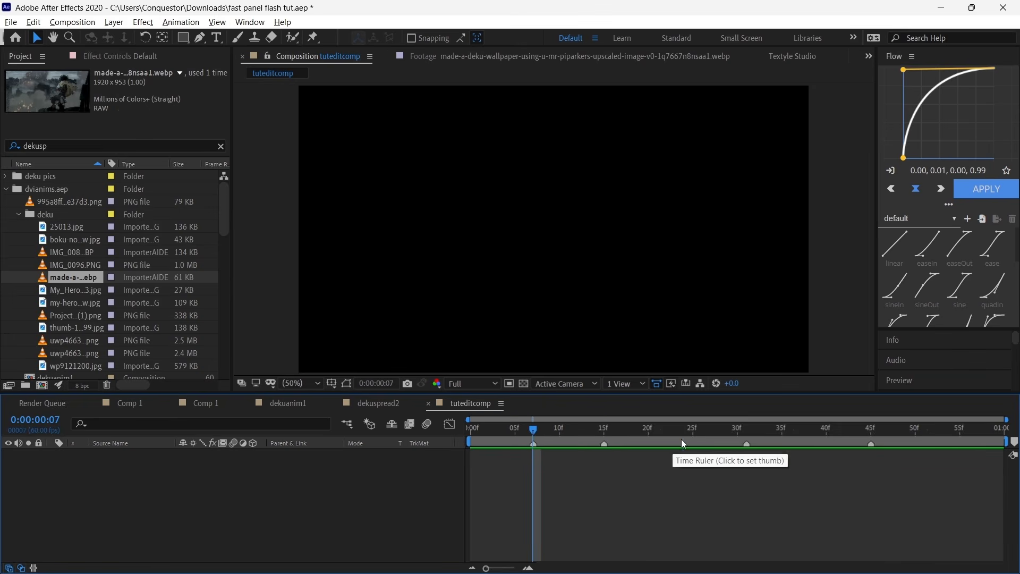
pyautogui.moveTo(681, 439); pyautogui.dragTo(669, 435)
pyautogui.press('KP_Multiply')
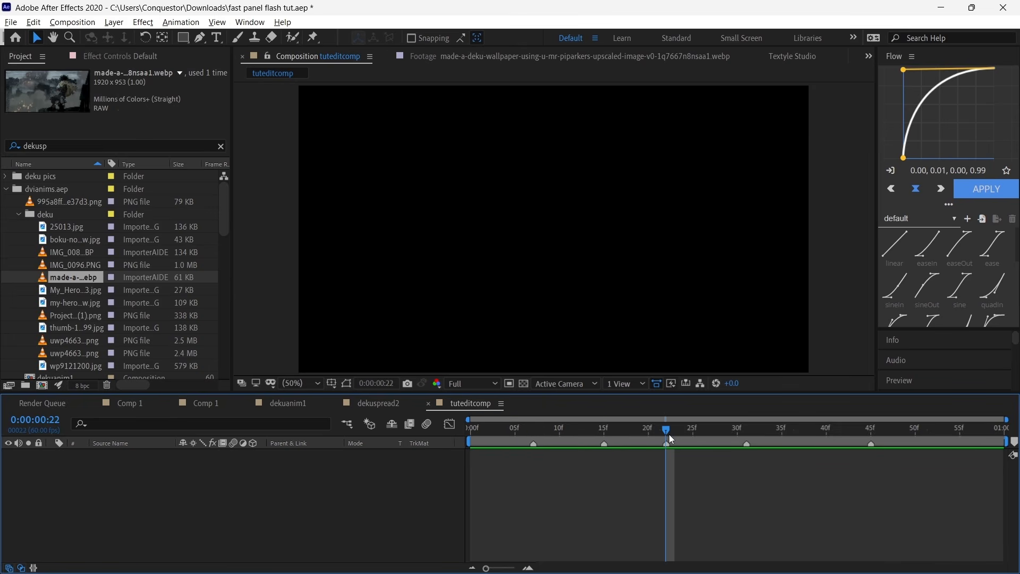
pyautogui.click(810, 434)
pyautogui.click(942, 429)
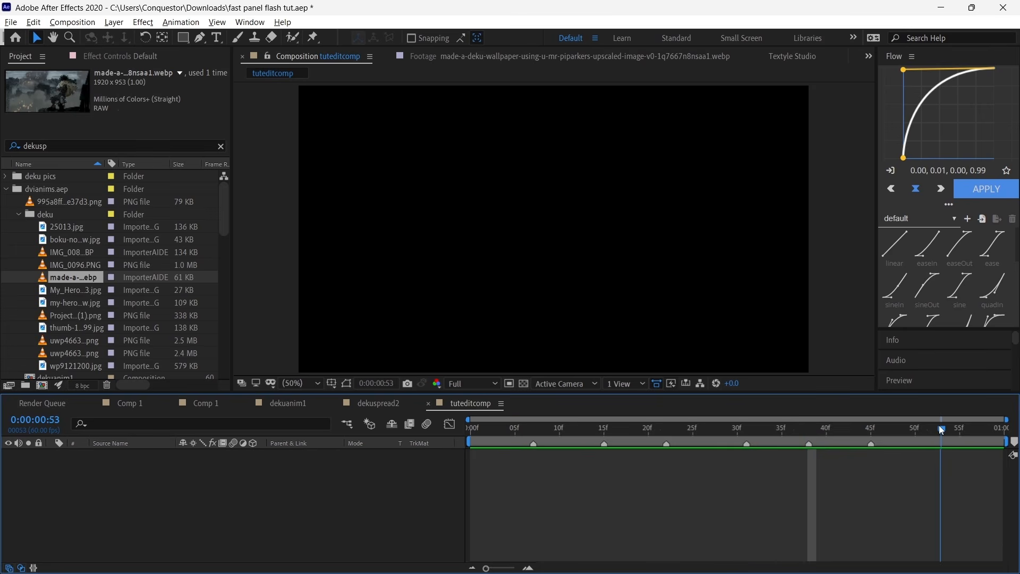
pyautogui.press('KP_Multiply')
# Add 25013.jpg at the start of the composition, fit it to the frame and trim its end at the frame 7 marker.
pyautogui.press('Home')
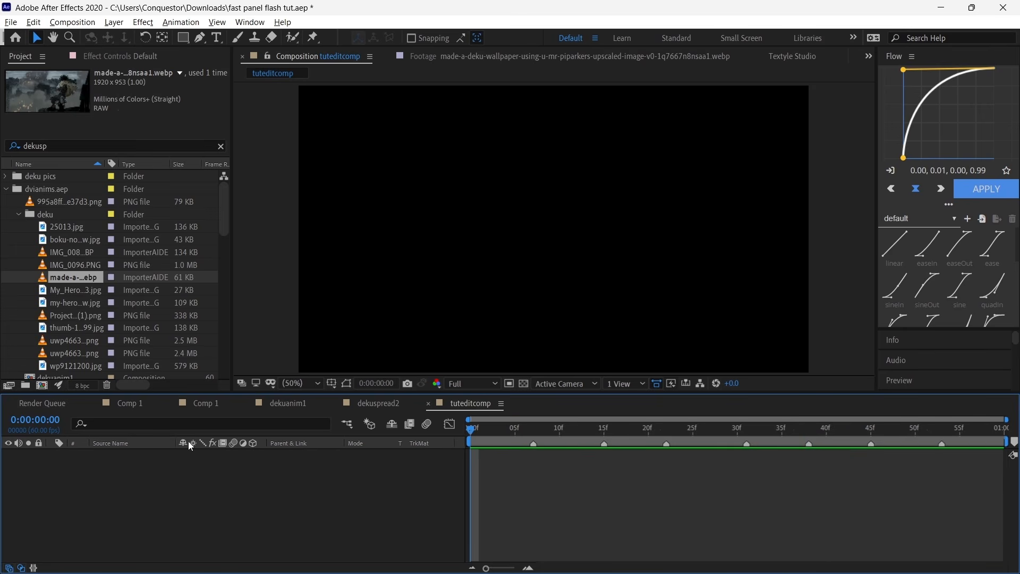
pyautogui.moveTo(66, 227); pyautogui.dragTo(558, 460)
pyautogui.hotkey('ctrl', 'alt', 'f')
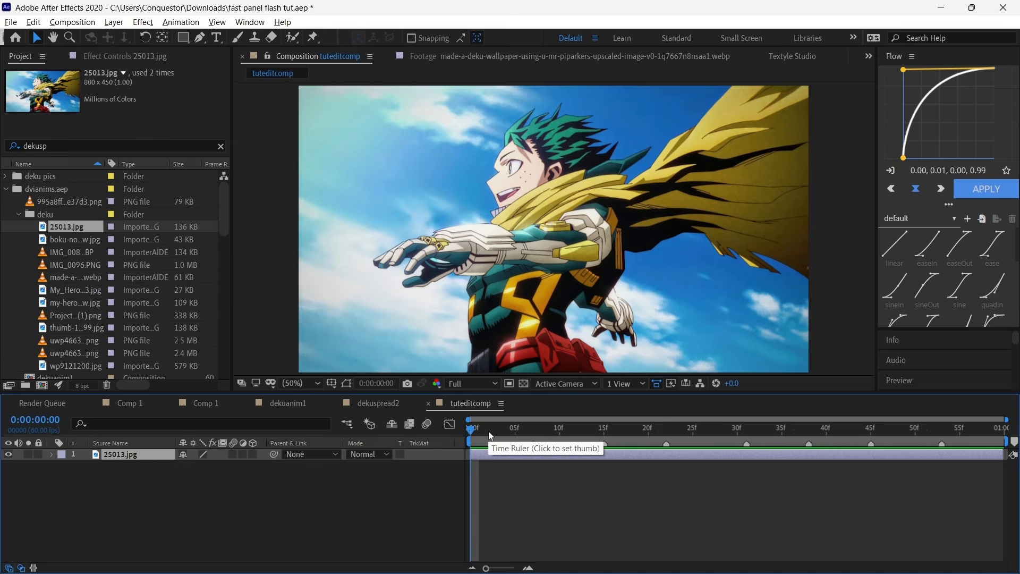
pyautogui.click(533, 432)
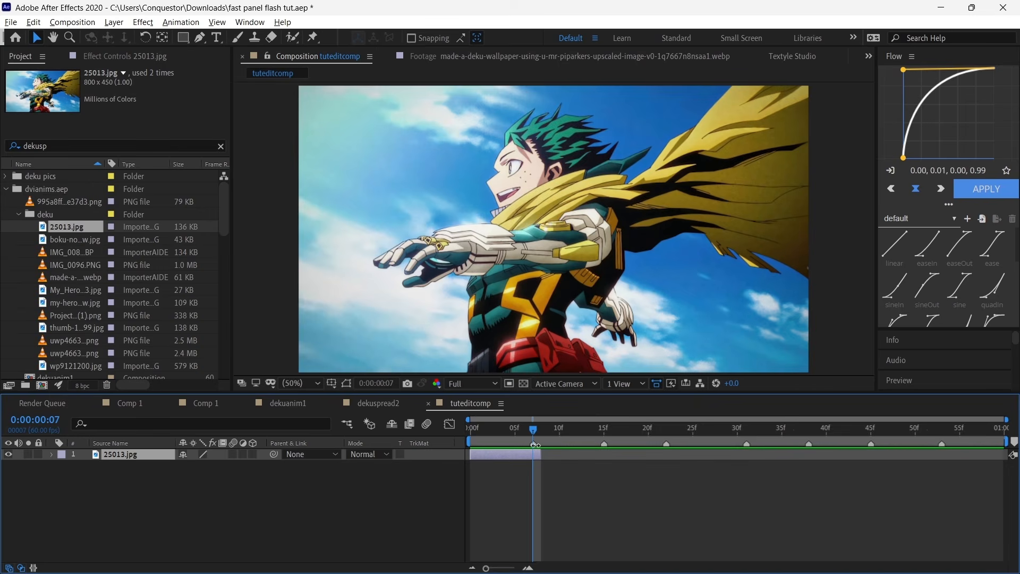
pyautogui.click(292, 542)
# Add the boku-no-hero preview image starting at frame 7, fit it to the frame and trim its end at the frame 15 marker.
pyautogui.moveTo(60, 238); pyautogui.dragTo(594, 454)
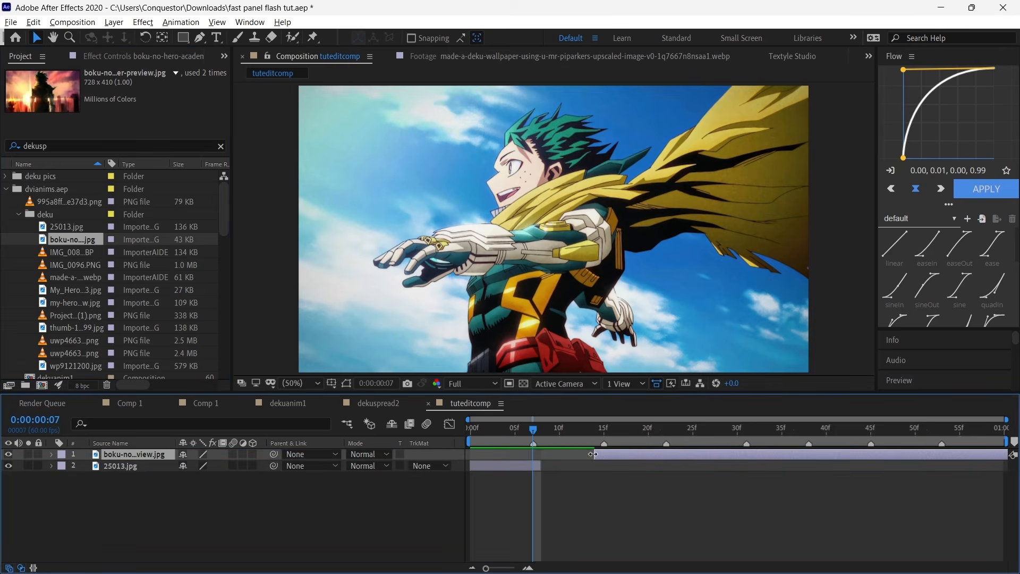
pyautogui.hotkey('ctrl', 'alt', 'f')
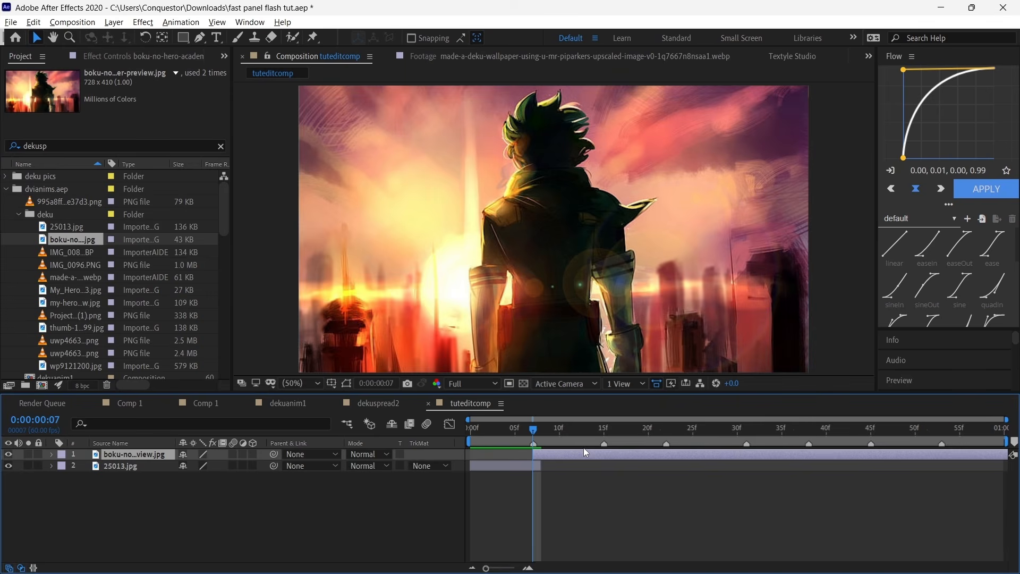
pyautogui.click(604, 442)
pyautogui.hotkey('alt', ']')
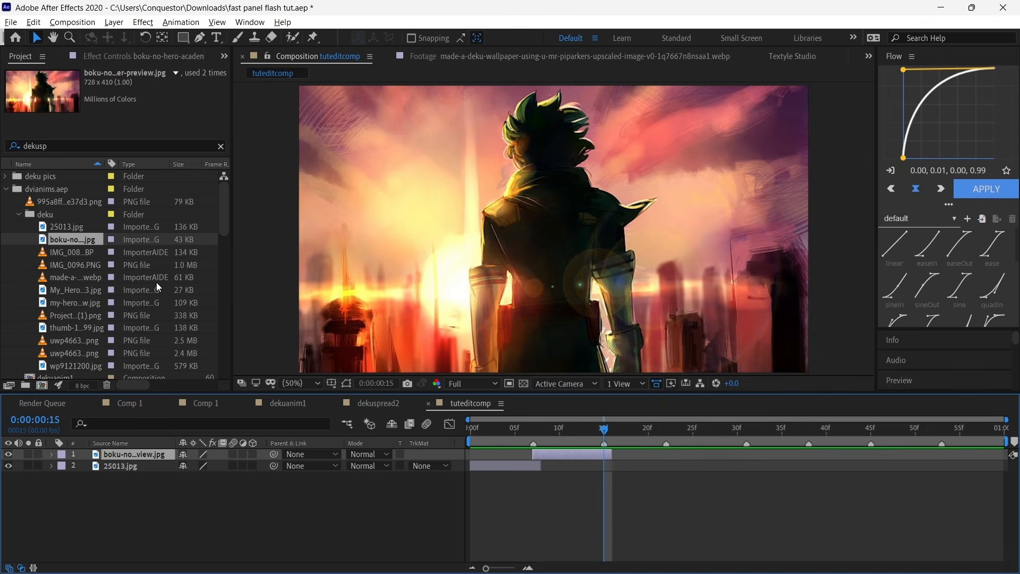
pyautogui.moveTo(87, 252); pyautogui.dragTo(633, 451)
pyautogui.press('Delete')
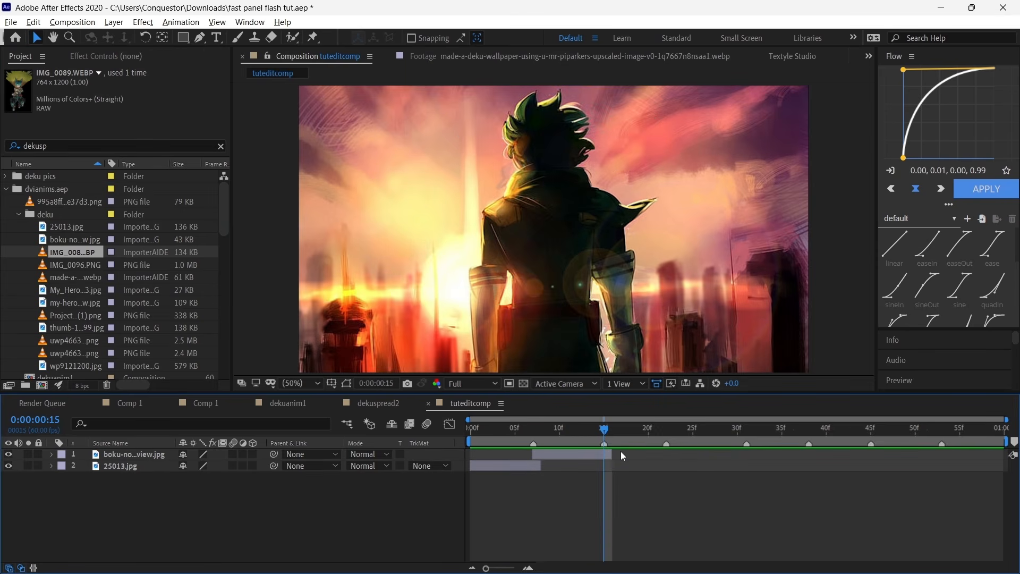
pyautogui.click(87, 269)
pyautogui.doubleClick(87, 269)
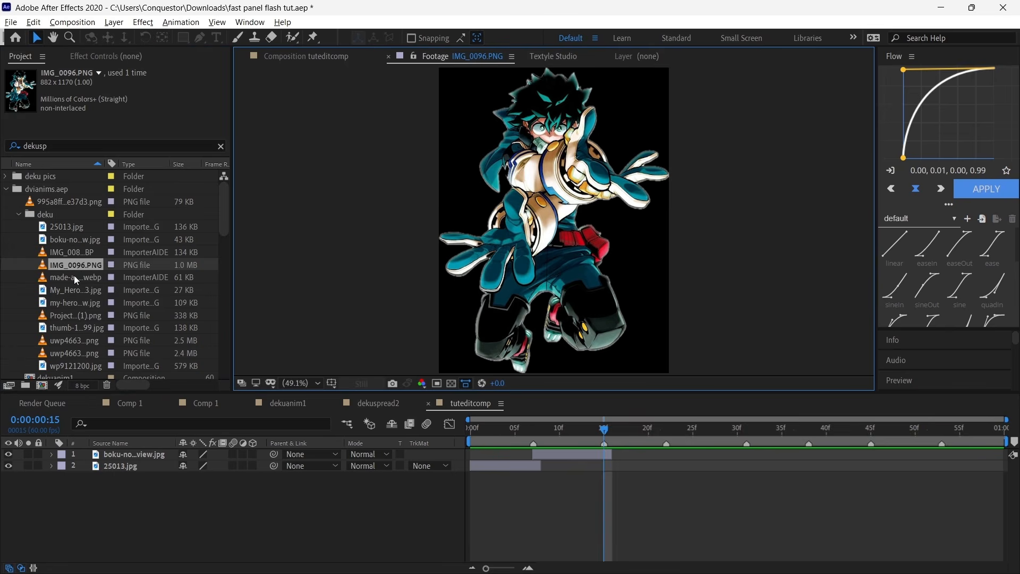
pyautogui.click(75, 276)
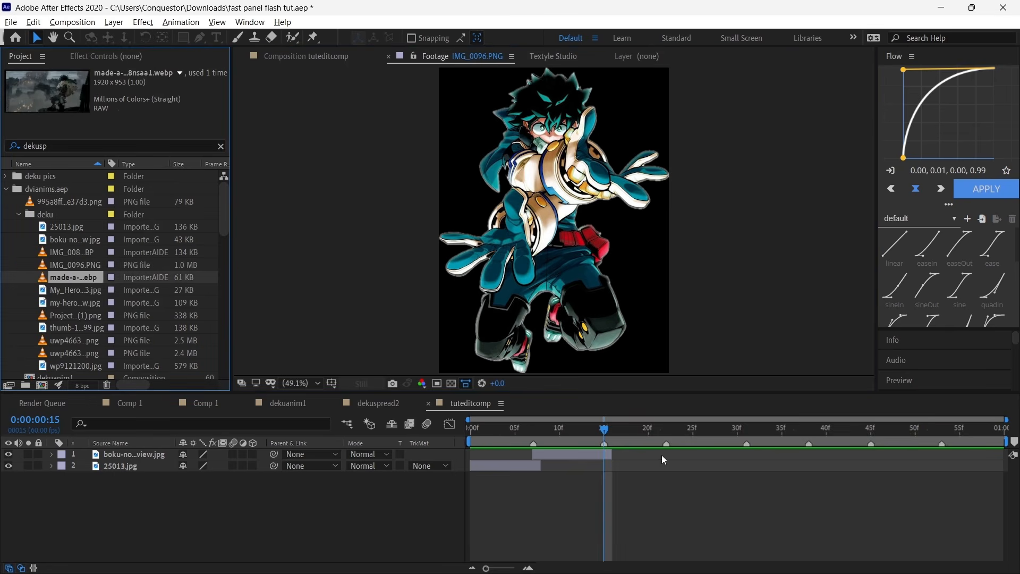
# Add the 450x253 My_Hero image starting at frame 15, fit it to the frame and trim its end at the frame 22 marker.
pyautogui.moveTo(75, 290); pyautogui.dragTo(658, 451)
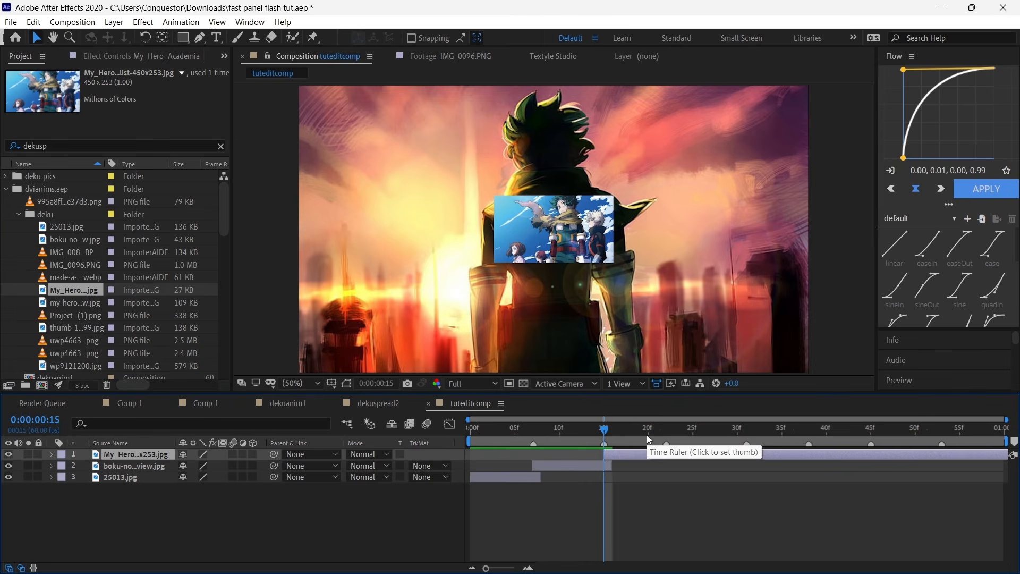
pyautogui.hotkey('ctrl', 'alt', 'f')
pyautogui.moveTo(619, 424); pyautogui.dragTo(668, 450)
pyautogui.hotkey('alt', ']')
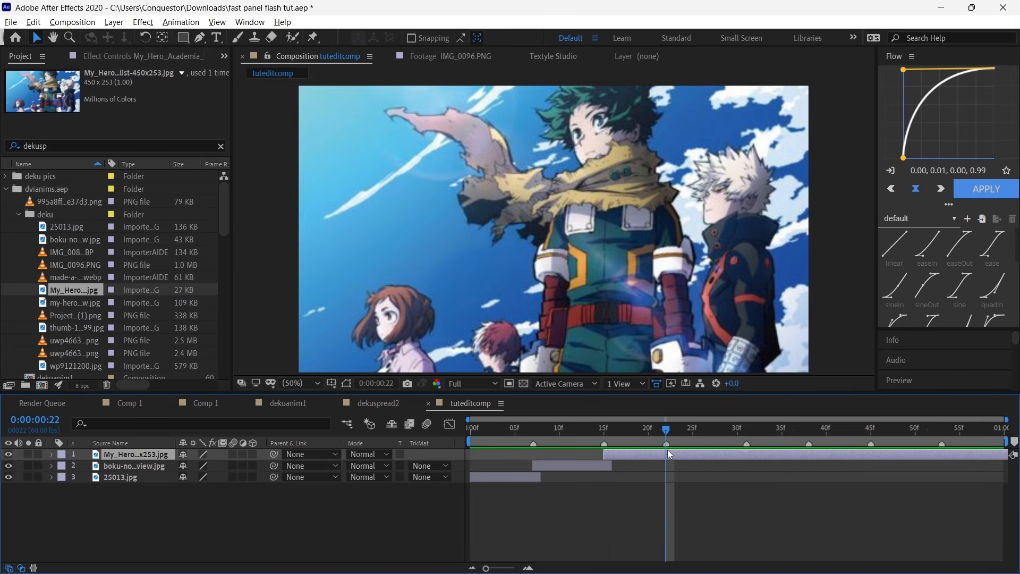
# Place the dark my-hero-academia-deku wallpaper as the top layer from frame 22, fit it to the frame and trim its end at frame 31.
pyautogui.doubleClick(72, 310)
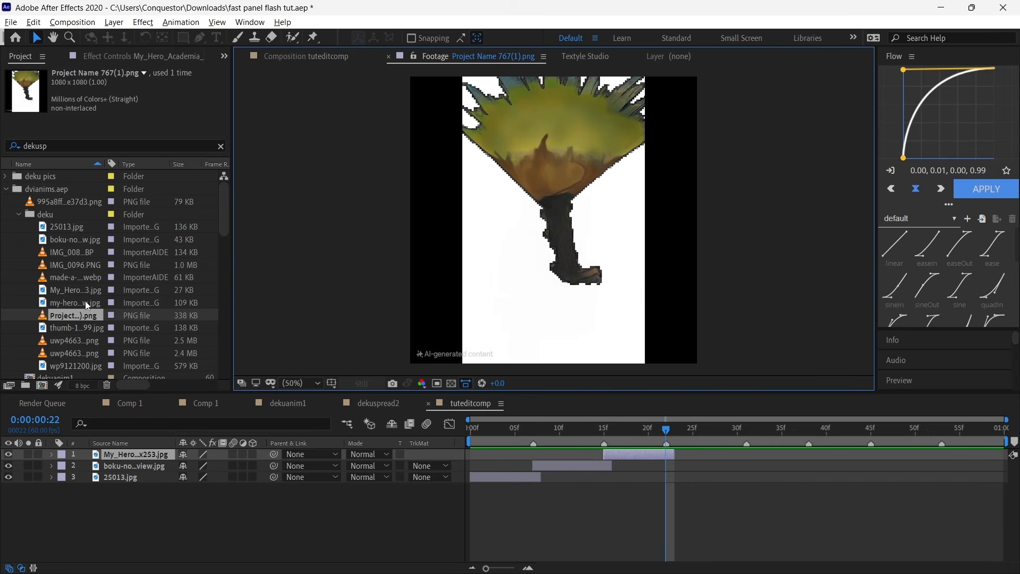
pyautogui.doubleClick(81, 305)
pyautogui.moveTo(91, 305); pyautogui.dragTo(690, 454)
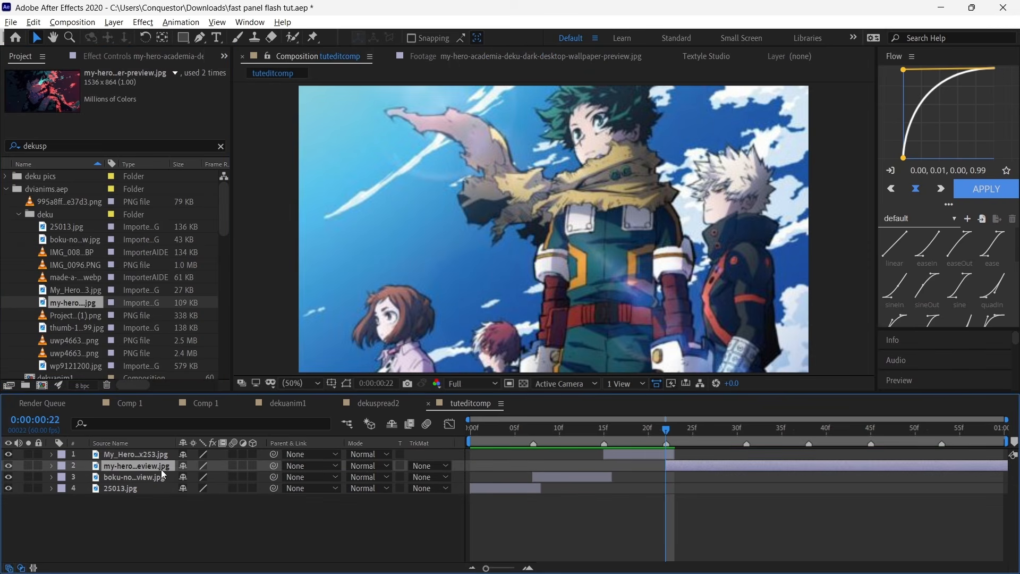
pyautogui.moveTo(161, 468)
pyautogui.mouseDown()
pyautogui.moveTo(142, 455)
pyautogui.moveTo(142, 470)
pyautogui.mouseUp()
pyautogui.click(745, 442)
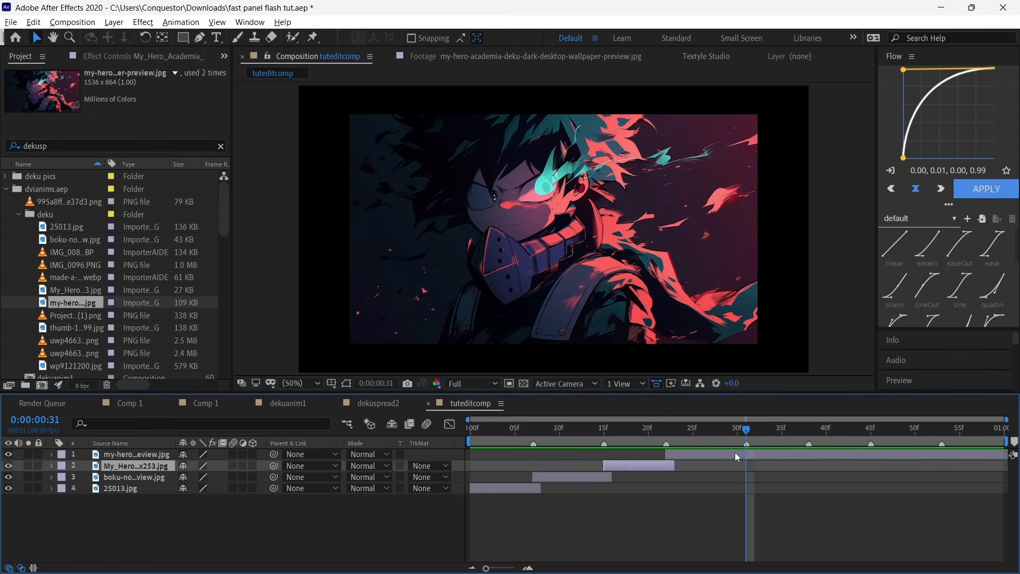
pyautogui.click(735, 453)
pyautogui.hotkey('alt', ']')
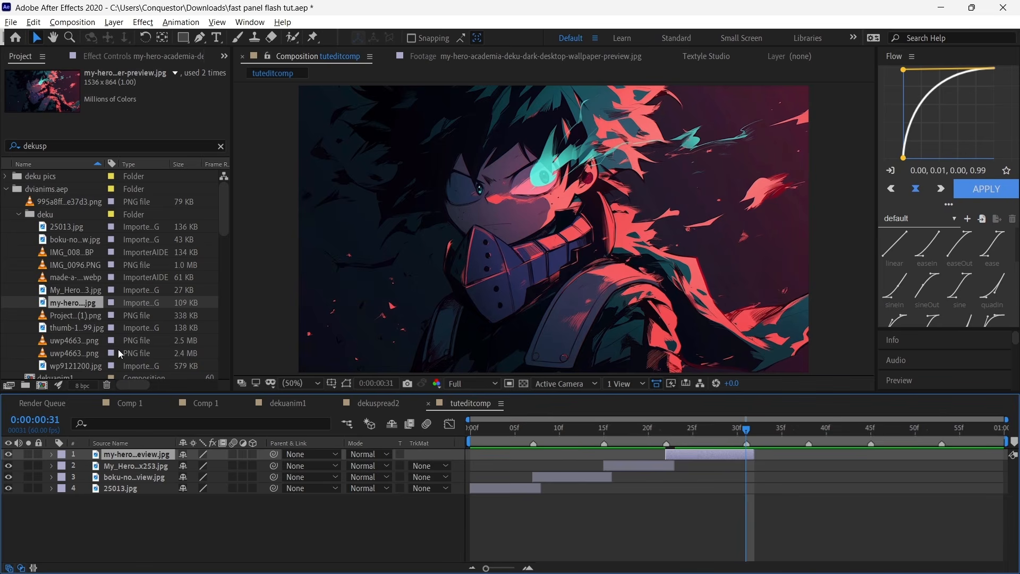
# Add thumb-1920-1383699.jpg as the top layer starting at frame 31 and trim its end at the frame 38 marker.
pyautogui.click(79, 323)
pyautogui.moveTo(77, 322); pyautogui.dragTo(777, 447)
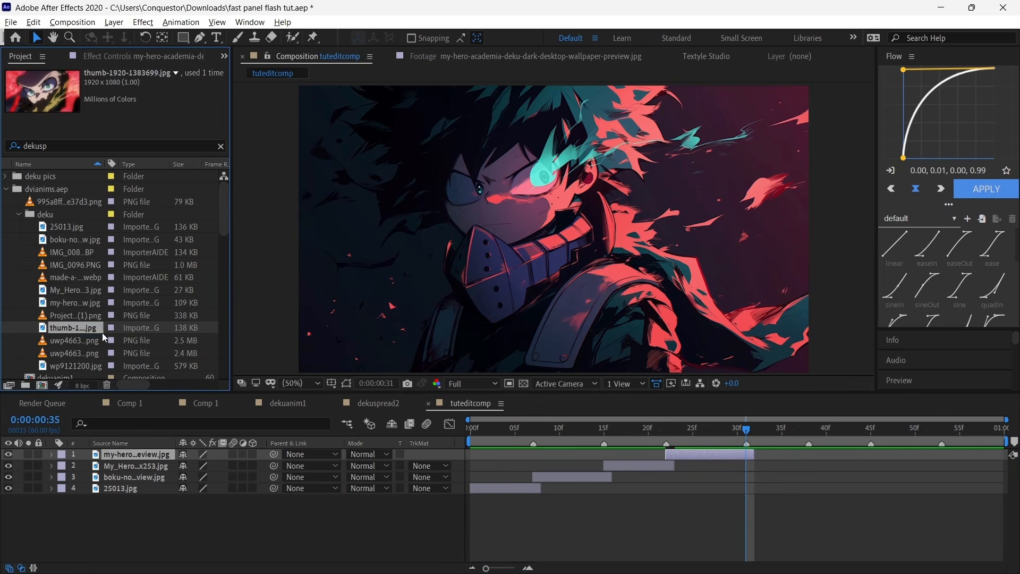
pyautogui.moveTo(102, 333); pyautogui.dragTo(765, 453)
pyautogui.click(809, 445)
pyautogui.hotkey('alt', ']')
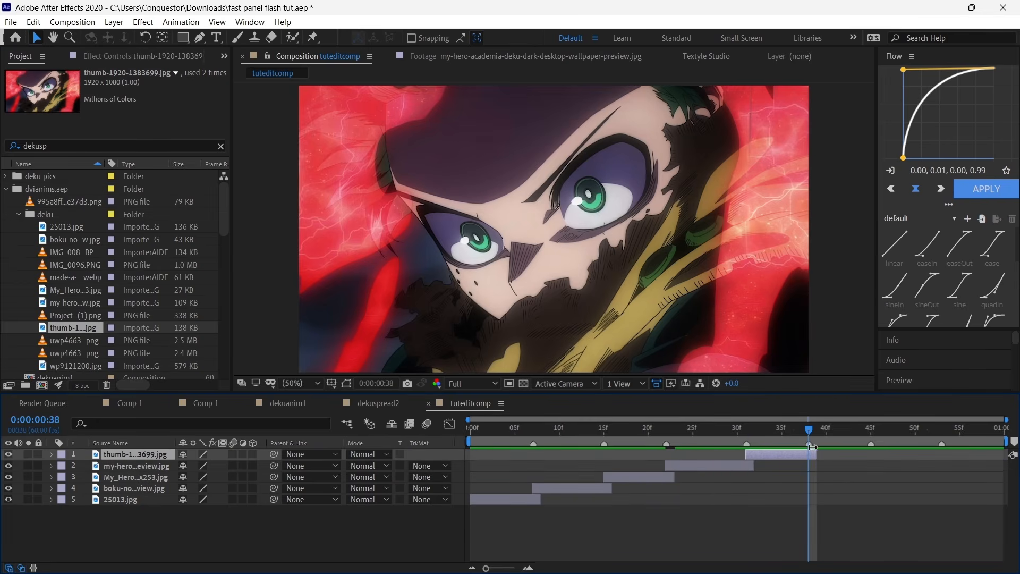
# Add uwp4663777.png starting at frame 38, fit it to the frame and trim its end at the frame 45 marker.
pyautogui.doubleClick(76, 341)
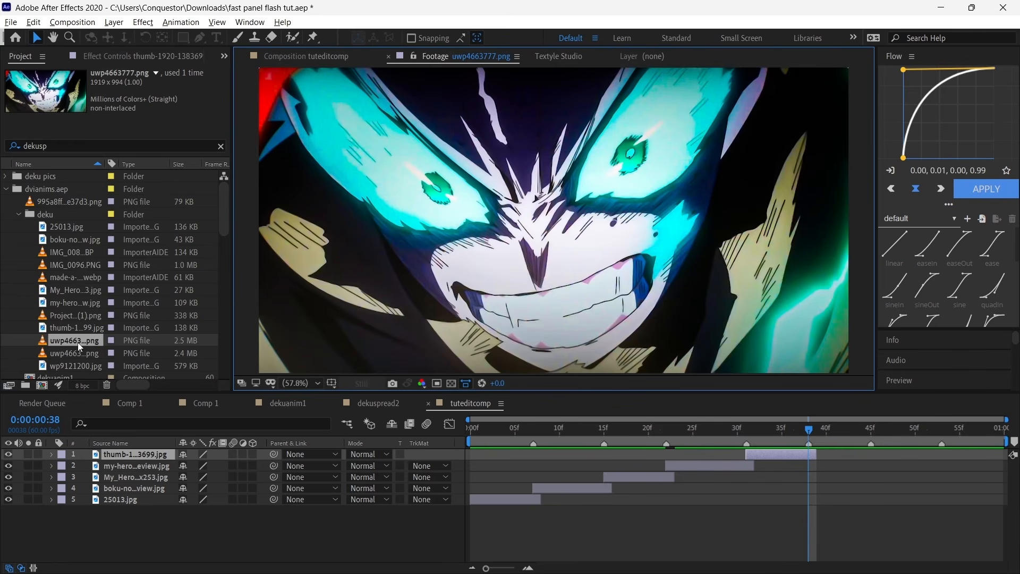
pyautogui.moveTo(77, 340); pyautogui.dragTo(811, 452)
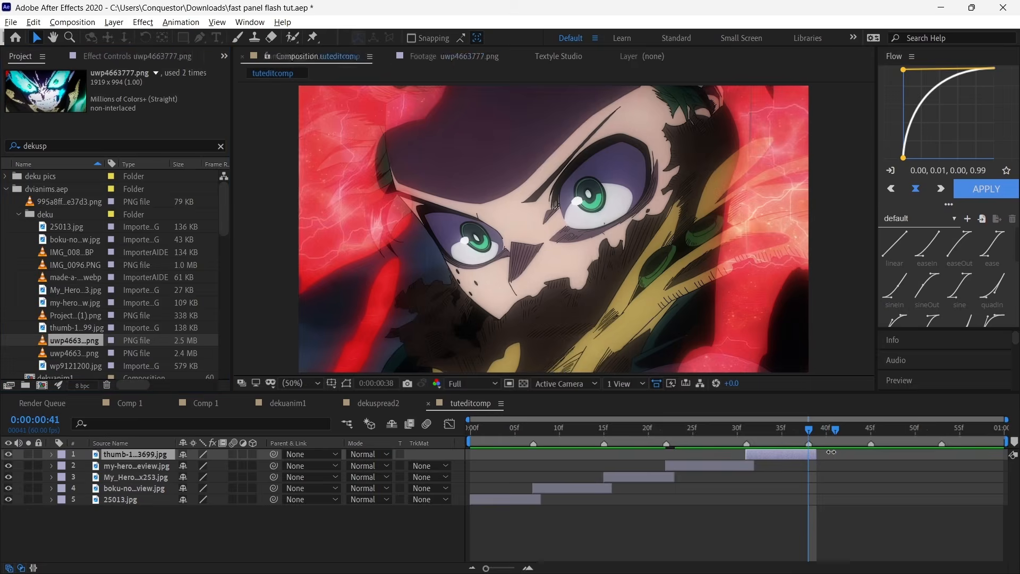
pyautogui.click(871, 444)
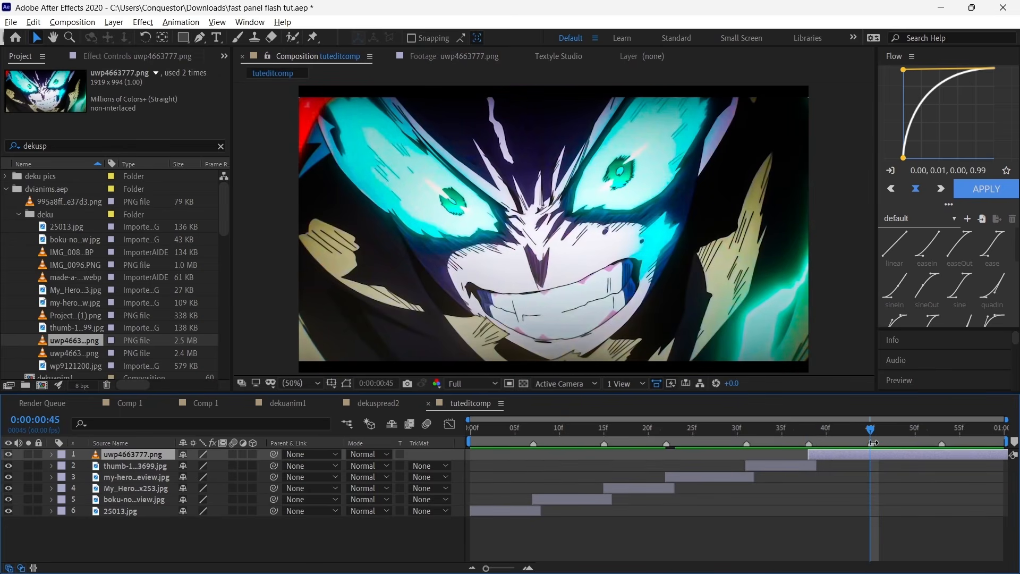
pyautogui.hotkey('alt', ']')
# Add uwp4663784.png starting at frame 45, fit it to the frame and trim its end at the frame 53 marker.
pyautogui.moveTo(66, 352); pyautogui.dragTo(895, 452)
pyautogui.press('[')
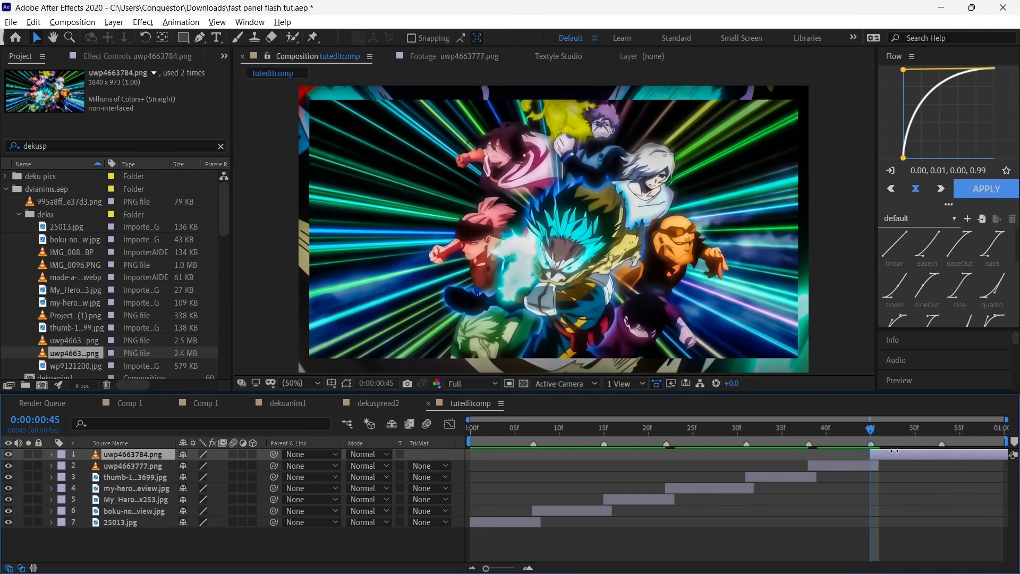
pyautogui.click(939, 444)
pyautogui.hotkey('alt', ']')
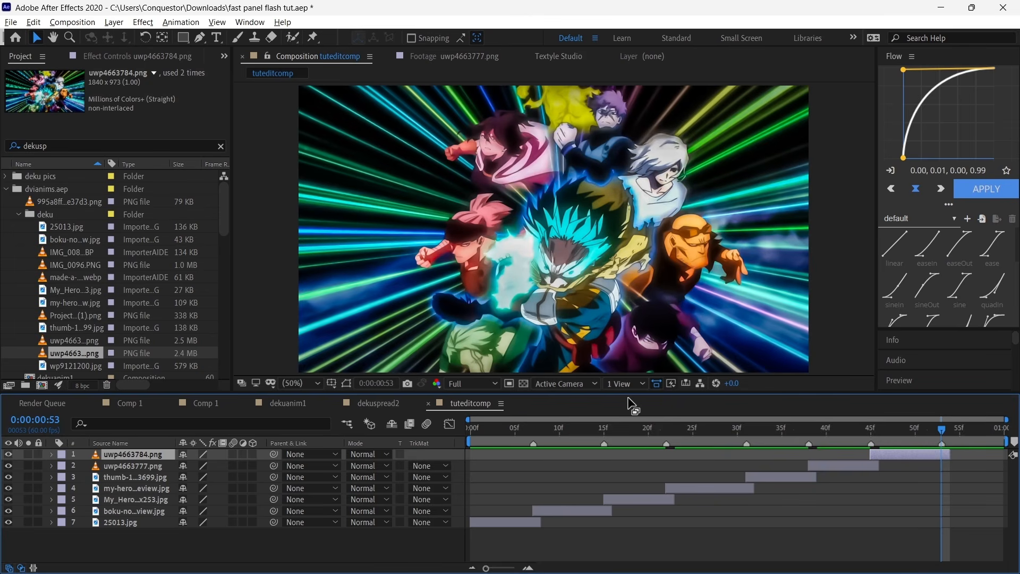
# Add wp9121200.jpg from frame 53 to the end of the composition and fit it to the frame.
pyautogui.moveTo(93, 366); pyautogui.dragTo(996, 430)
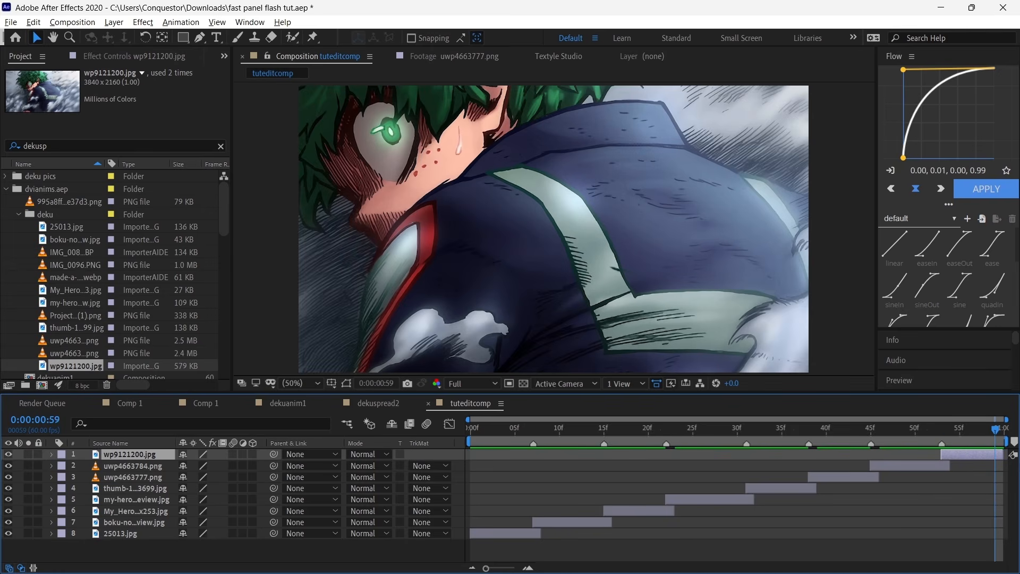
pyautogui.hotkey('ctrl', 'alt', 'f')
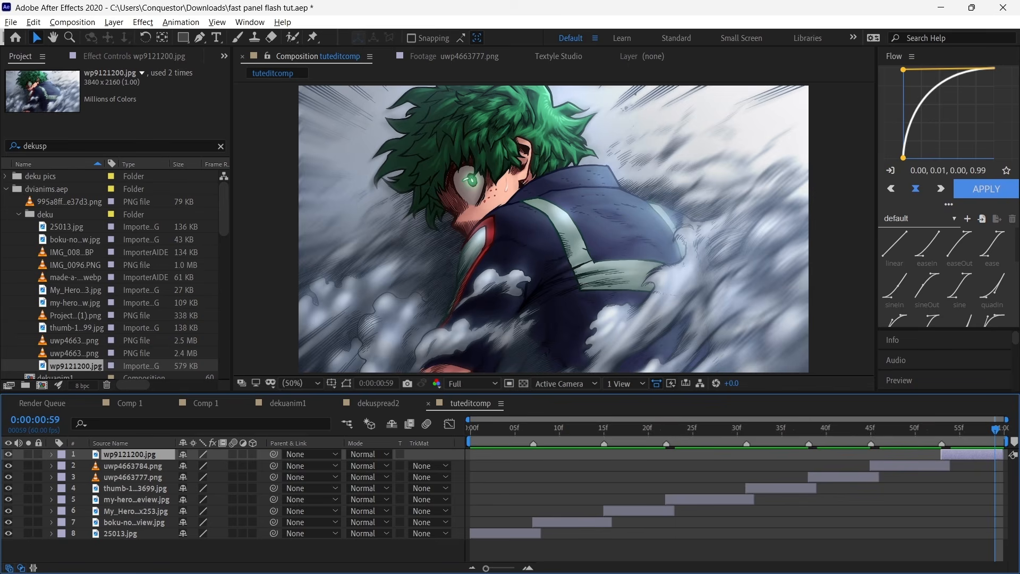
# Pre-compose all eight image layers, moving all attributes into the new composition, and play back the result.
pyautogui.press('Home')
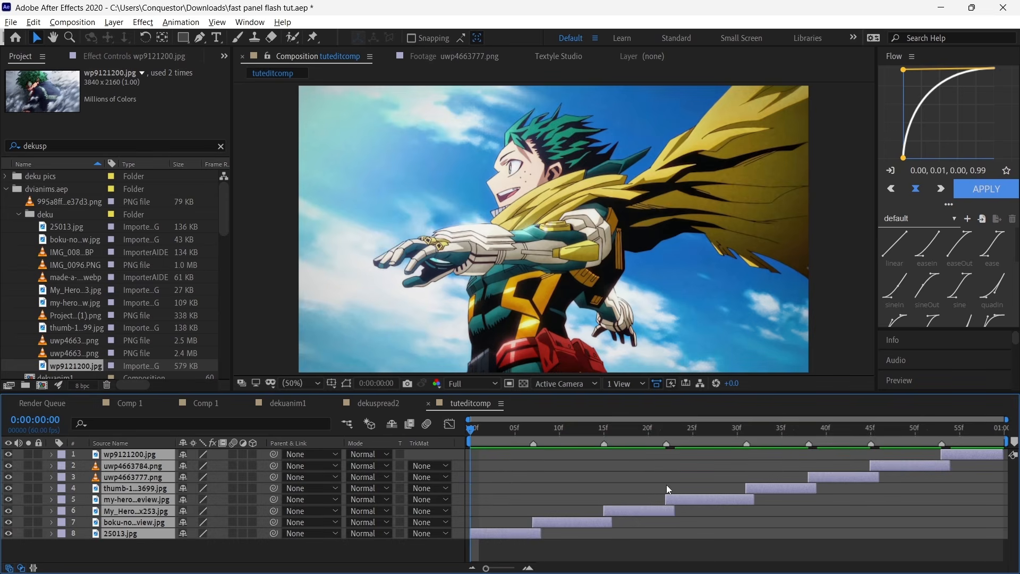
pyautogui.hotkey('ctrl', 'shift', 'c')
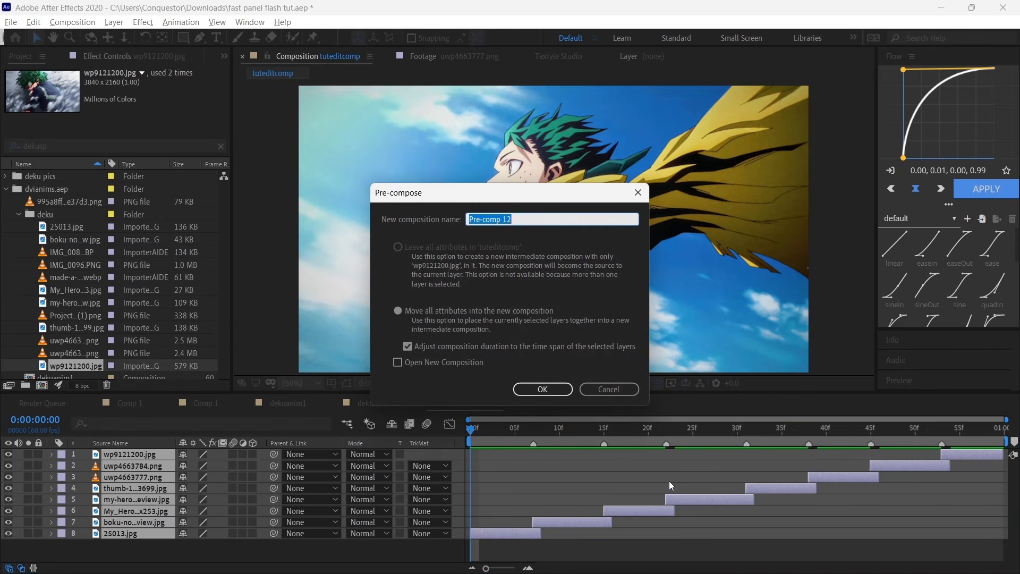
pyautogui.click(541, 389)
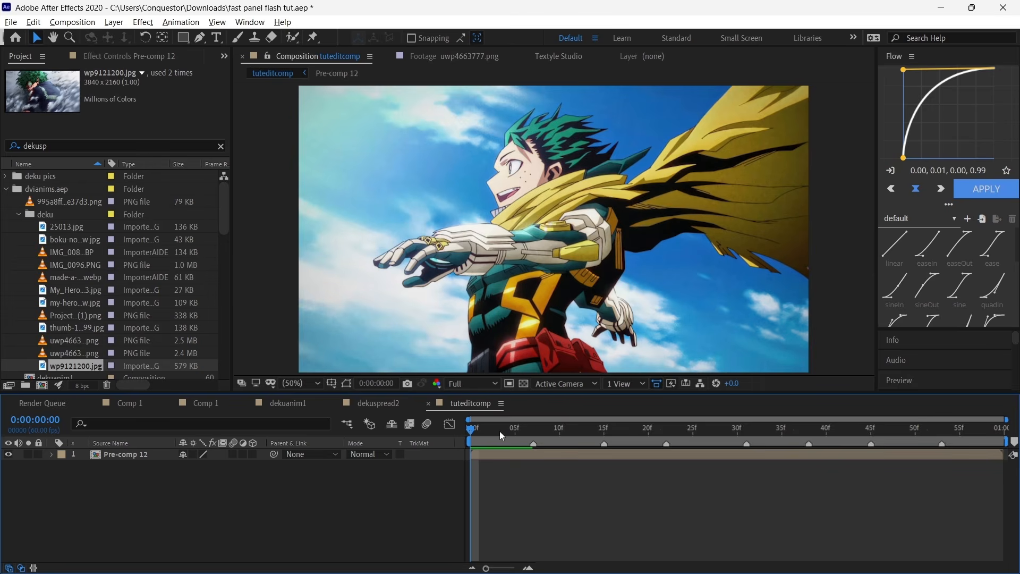
pyautogui.press('space')
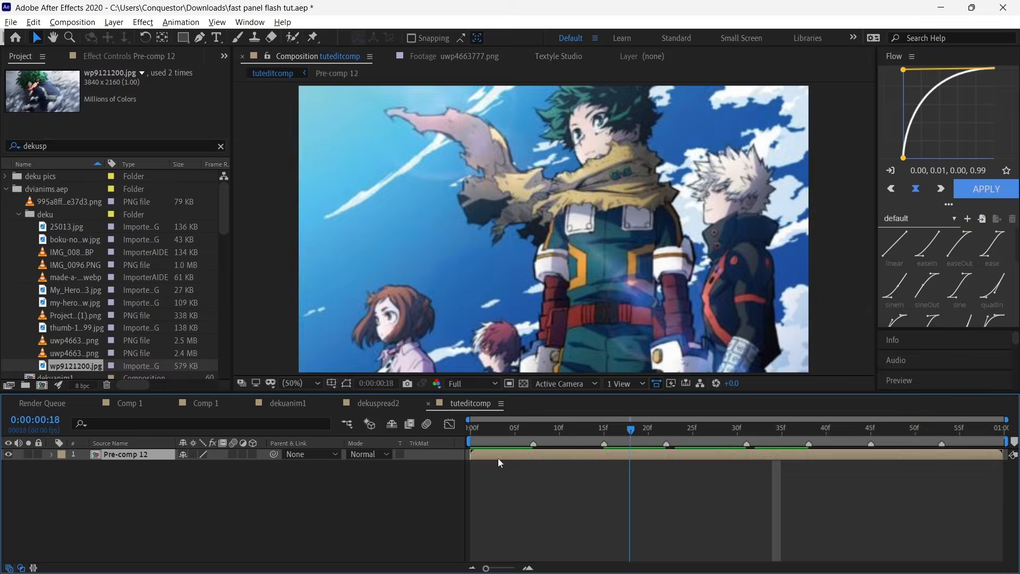
pyautogui.press('space')
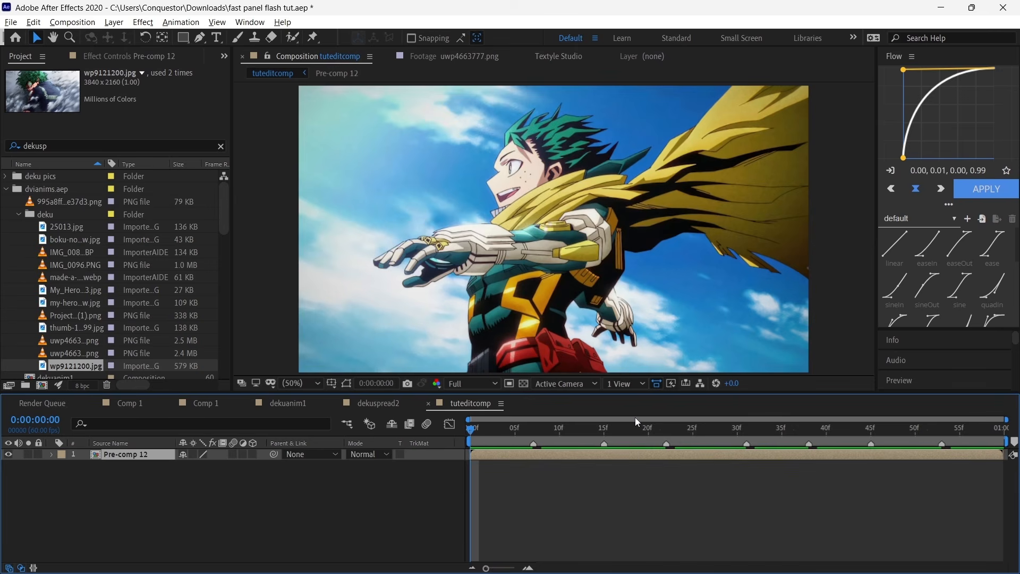
# Apply CC Wide Time to Pre-comp 12 with Forward Steps and Backward Steps both set to 10, and play it back.
pyautogui.hotkey('ctrl', 'space')
pyautogui.write('cc wid')
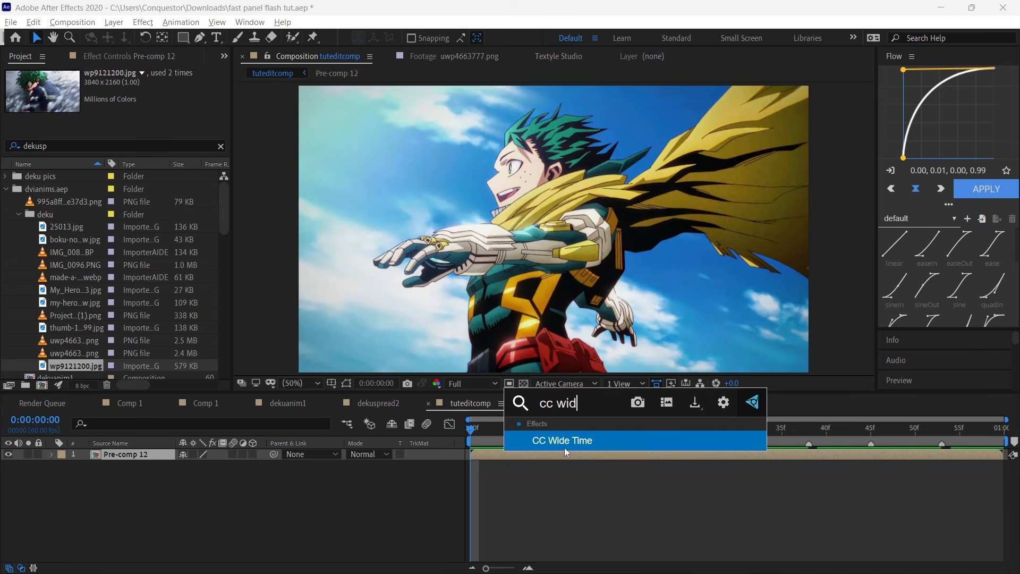
pyautogui.press('Return')
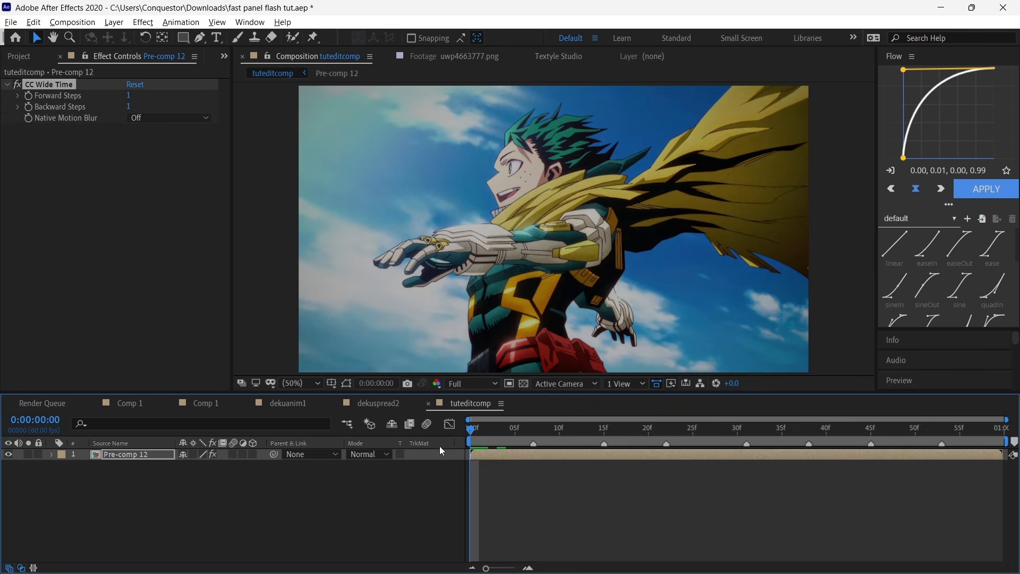
pyautogui.moveTo(127, 96); pyautogui.dragTo(136, 103)
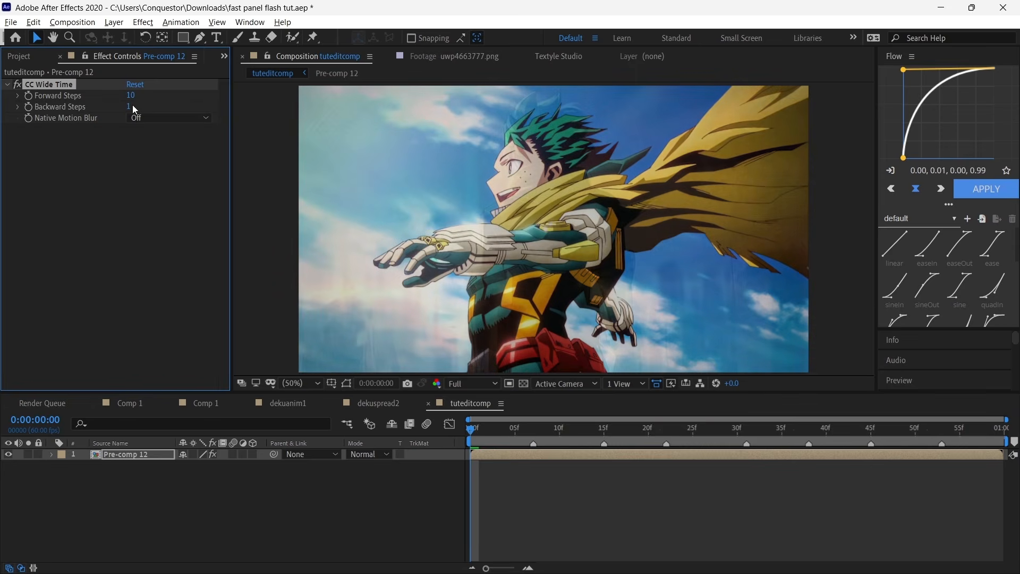
pyautogui.moveTo(129, 106); pyautogui.dragTo(137, 109)
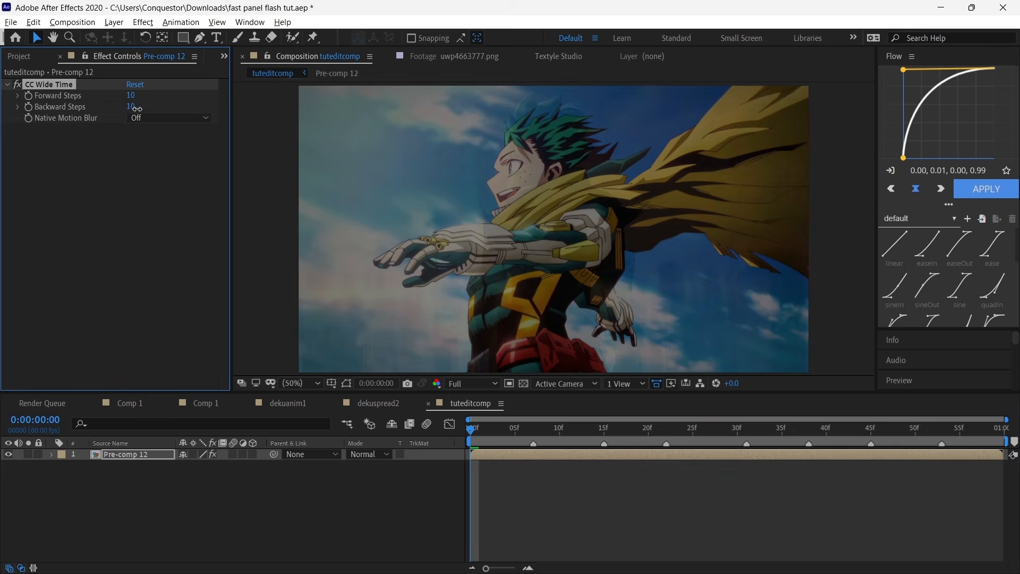
pyautogui.moveTo(494, 435); pyautogui.dragTo(507, 435)
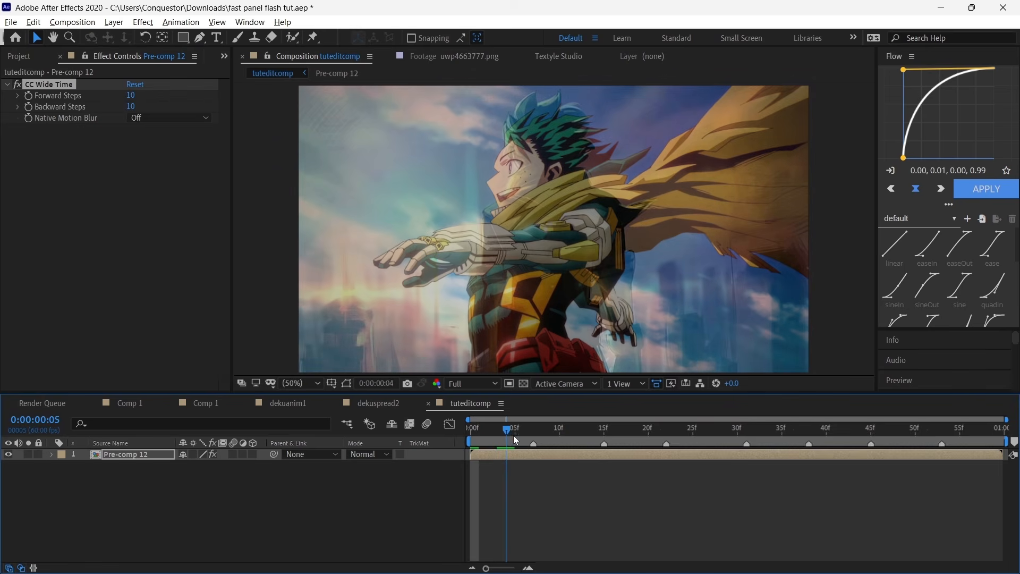
pyautogui.press('Home')
pyautogui.press('space')
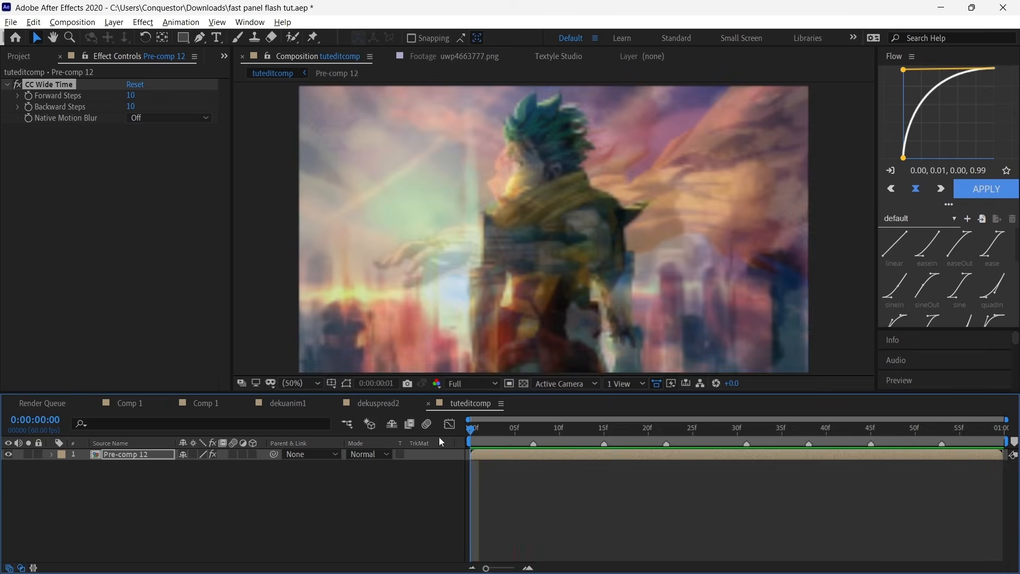
# Turn on Native Motion Blur for the CC Wide Time effect.
pyautogui.click(549, 435)
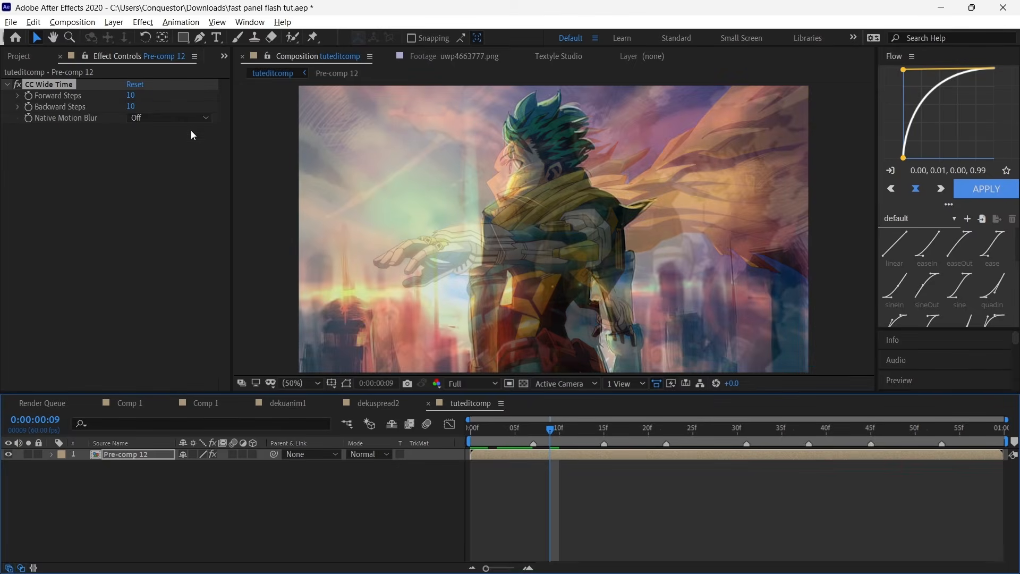
pyautogui.click(160, 117)
pyautogui.click(158, 131)
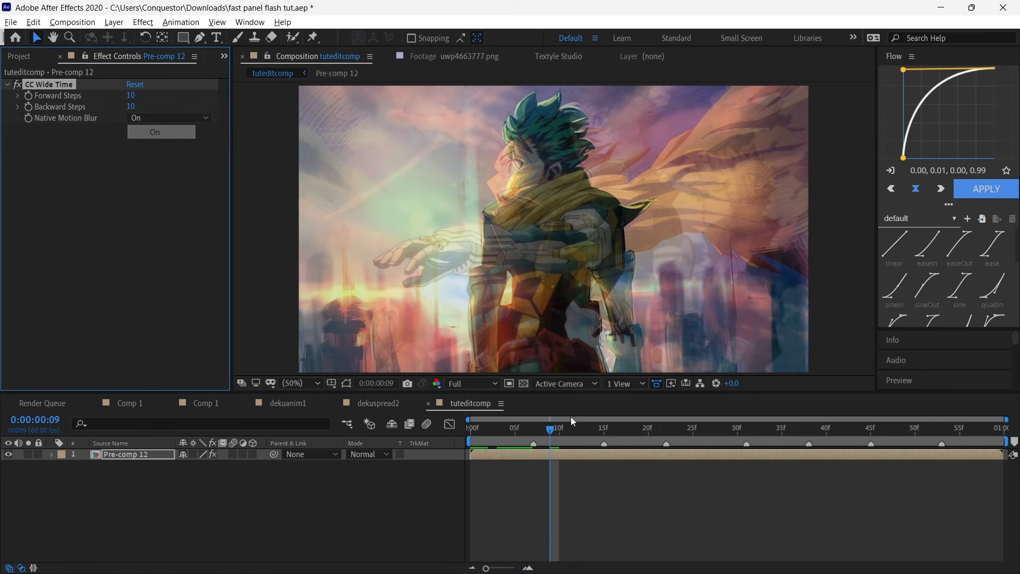
# Keyframe Forward Steps and Backward Steps of CC Wide Time at frame 0 and at frame 4 with the value 10.
pyautogui.moveTo(496, 427); pyautogui.dragTo(456, 434)
pyautogui.click(28, 98)
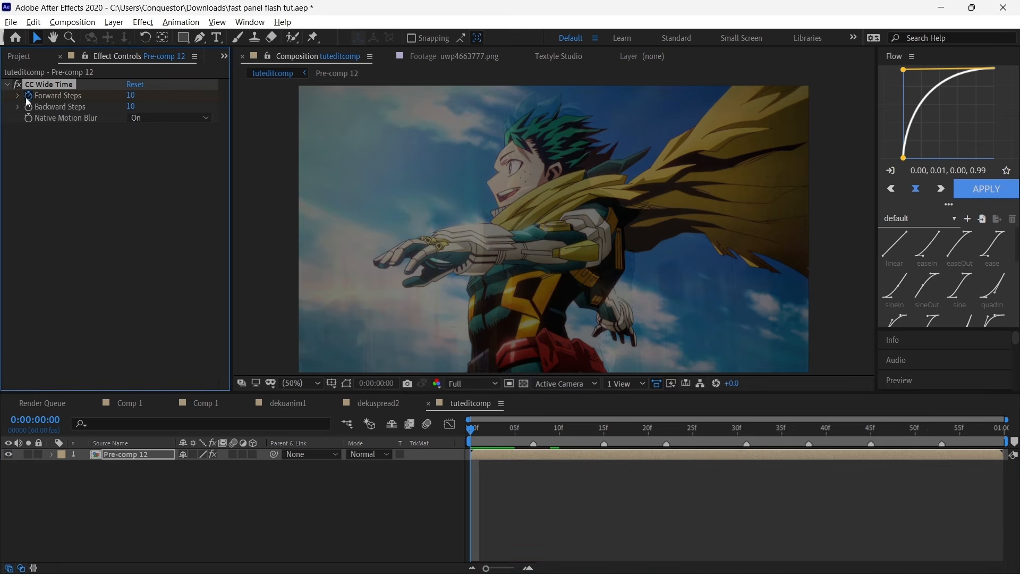
pyautogui.click(28, 107)
pyautogui.click(509, 436)
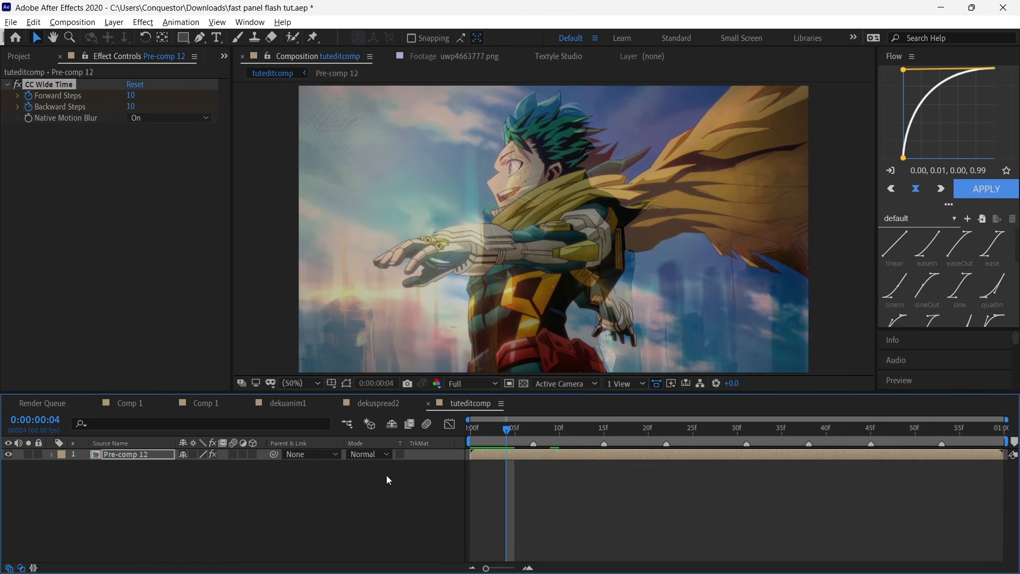
pyautogui.press('u')
pyautogui.click(18, 478)
pyautogui.click(18, 489)
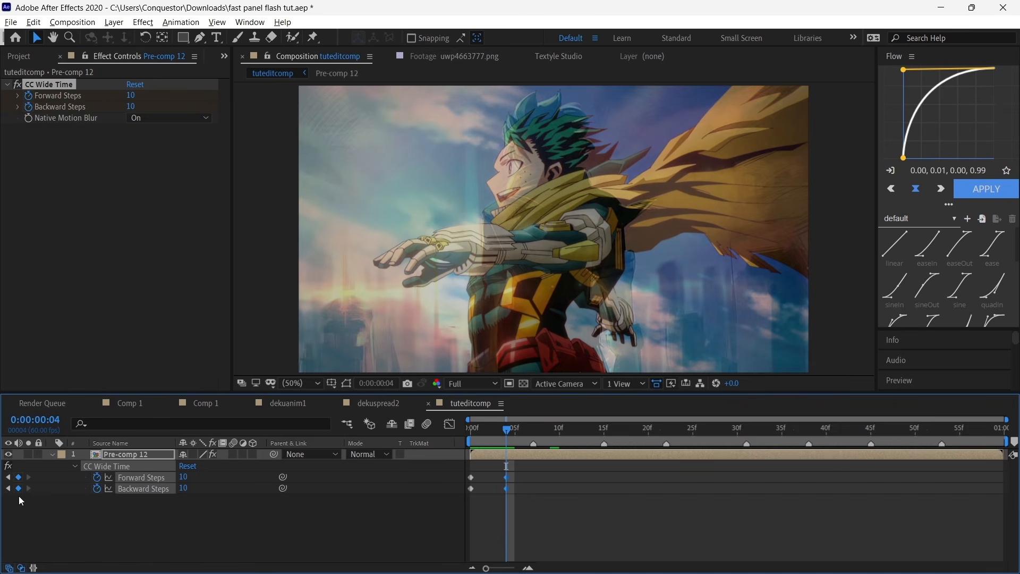
# Set the frame 0 keyframes of Forward Steps and Backward Steps to 0 and preview the animation.
pyautogui.press('Home')
pyautogui.click(183, 478)
pyautogui.write('0')
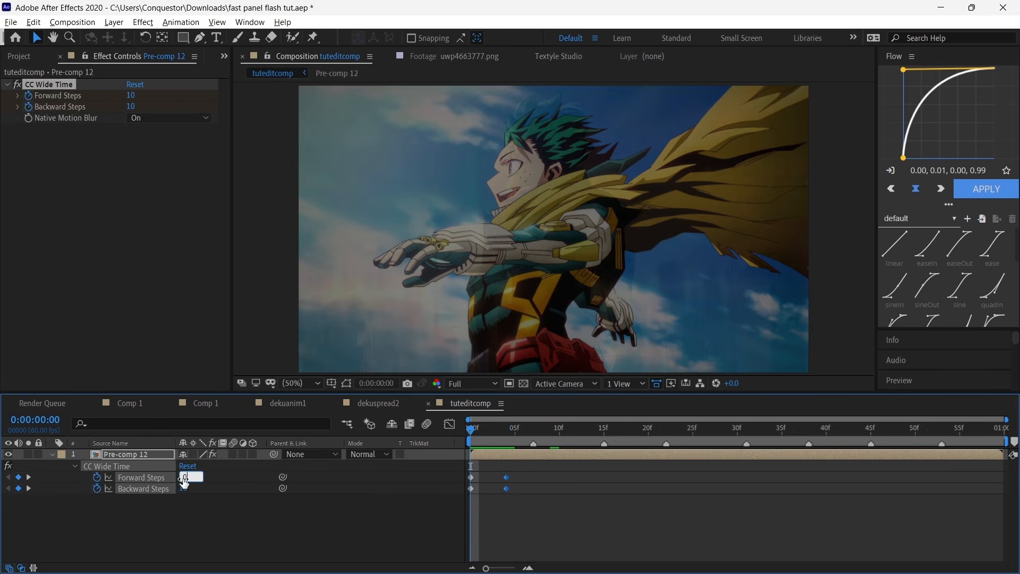
pyautogui.press('Return')
pyautogui.click(183, 488)
pyautogui.write('0')
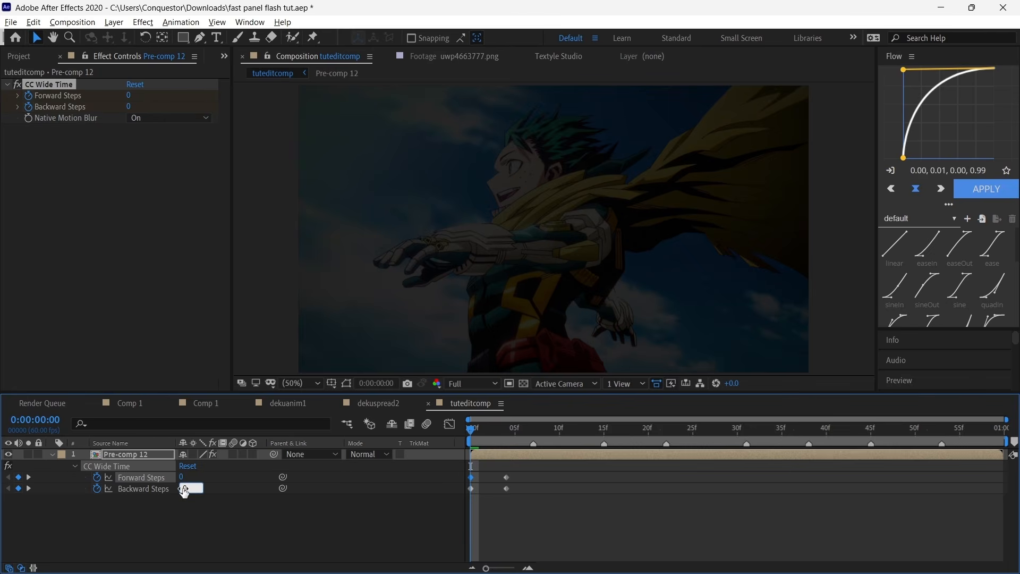
pyautogui.press('Return')
pyautogui.press('space')
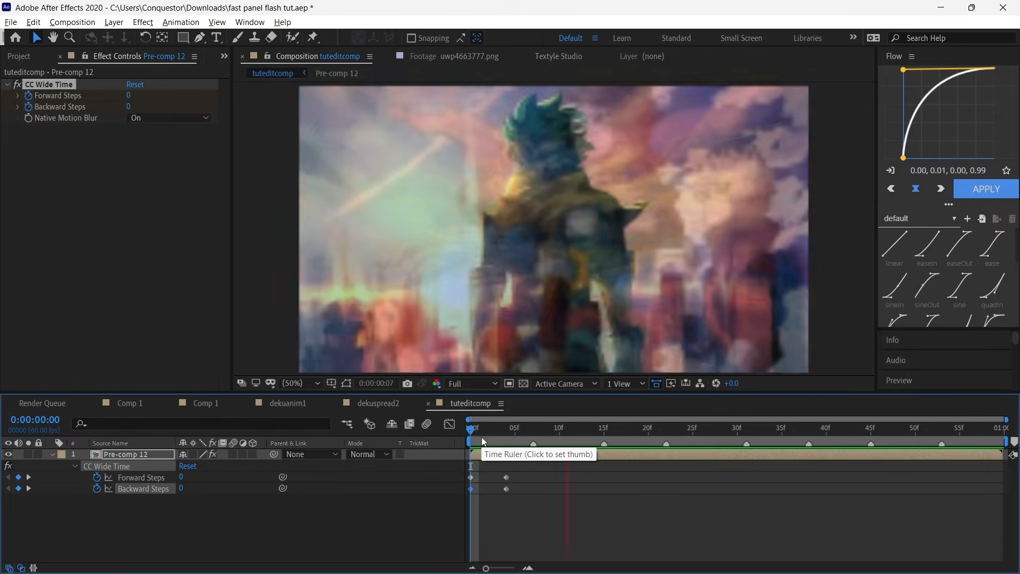
pyautogui.press('space')
pyautogui.click(52, 455)
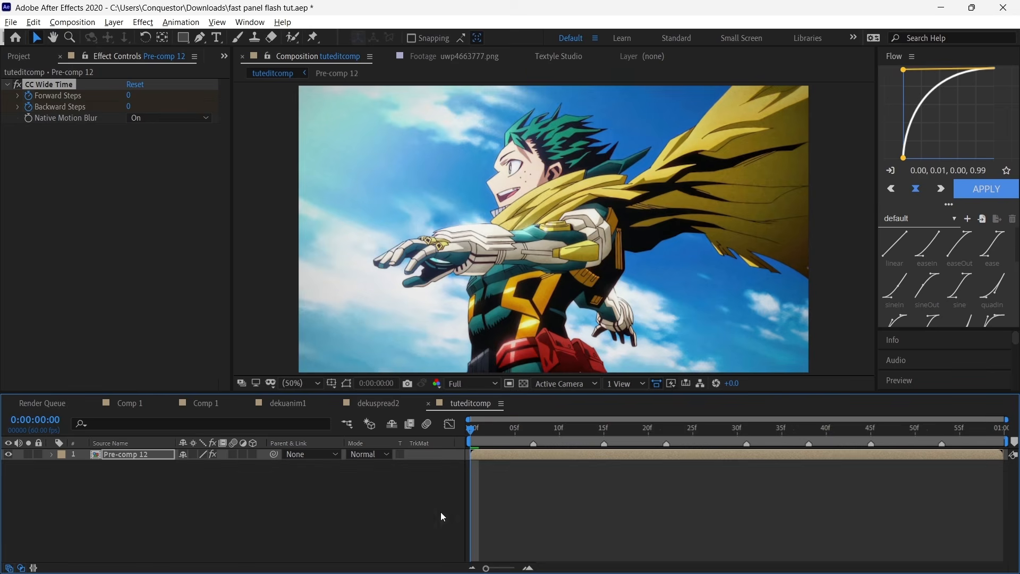
pyautogui.click(489, 464)
pyautogui.moveTo(491, 430); pyautogui.dragTo(706, 451)
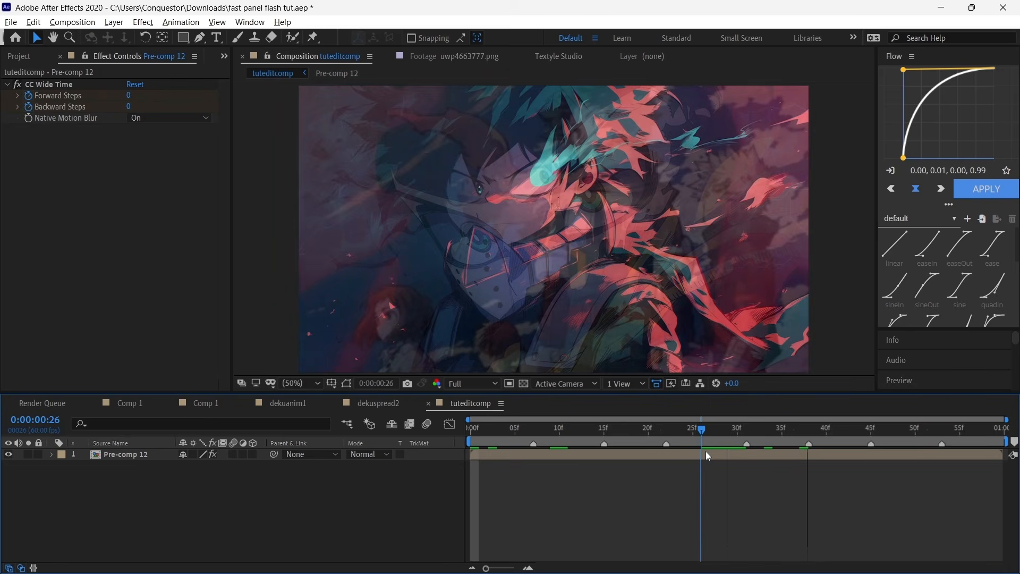
# Apply Radial Blur to Pre-comp 12, set its type to Zoom and play back the composition.
pyautogui.click(721, 452)
pyautogui.hotkey('ctrl', 'space')
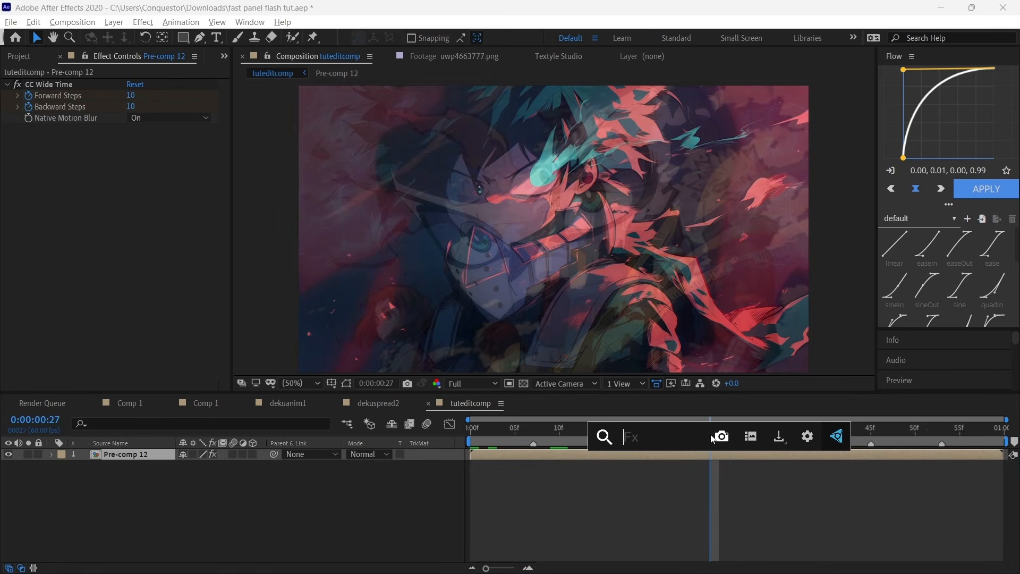
pyautogui.write('radial')
pyautogui.press('Down')
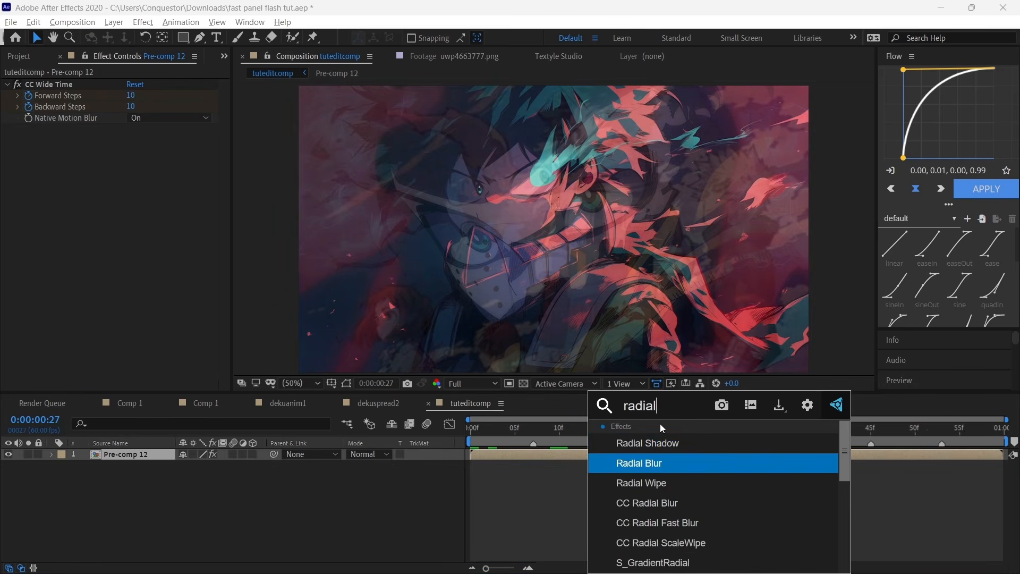
pyautogui.press('Return')
pyautogui.click(150, 281)
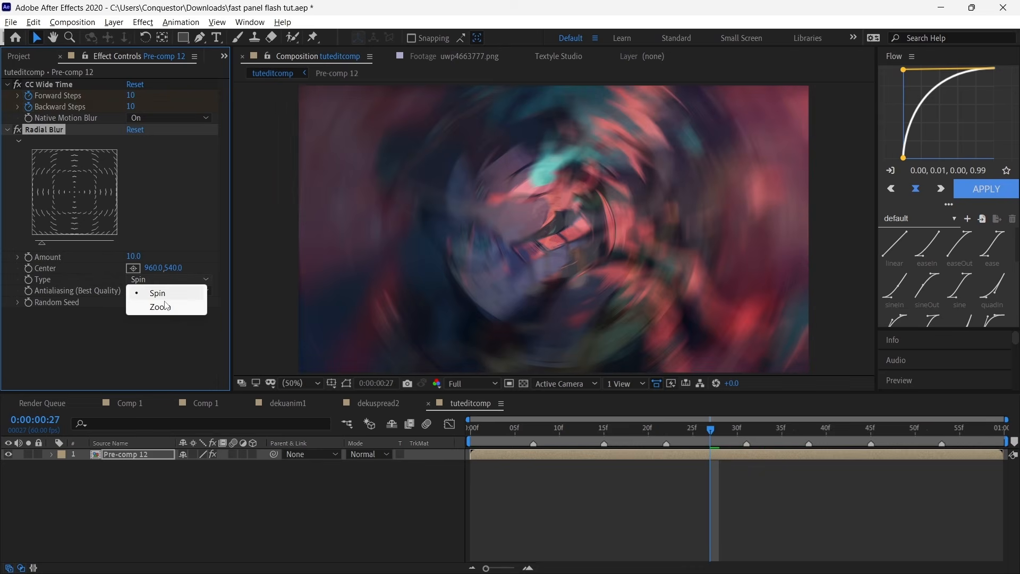
pyautogui.click(155, 305)
pyautogui.moveTo(551, 437); pyautogui.dragTo(615, 435)
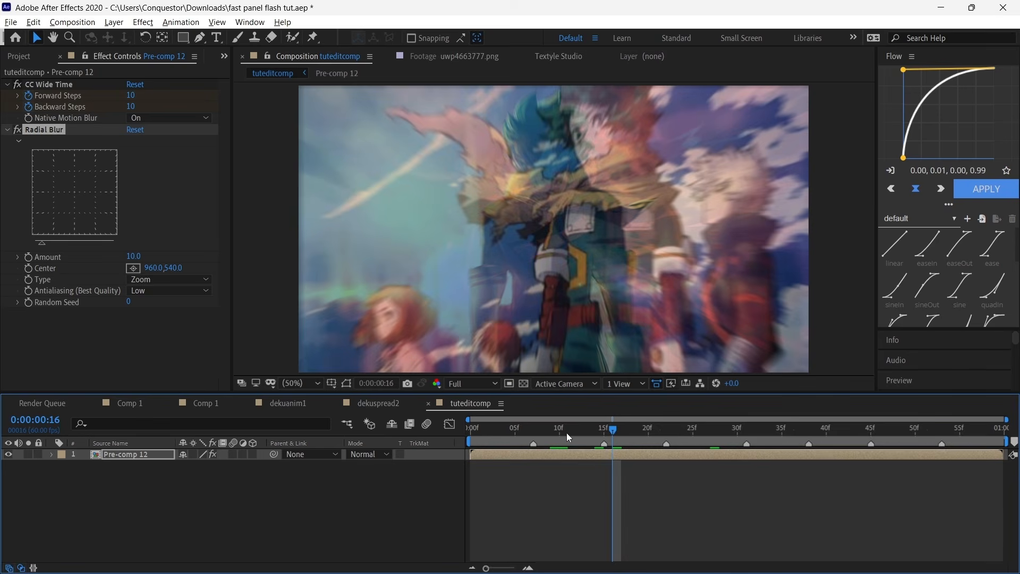
pyautogui.press('Home')
pyautogui.press('space')
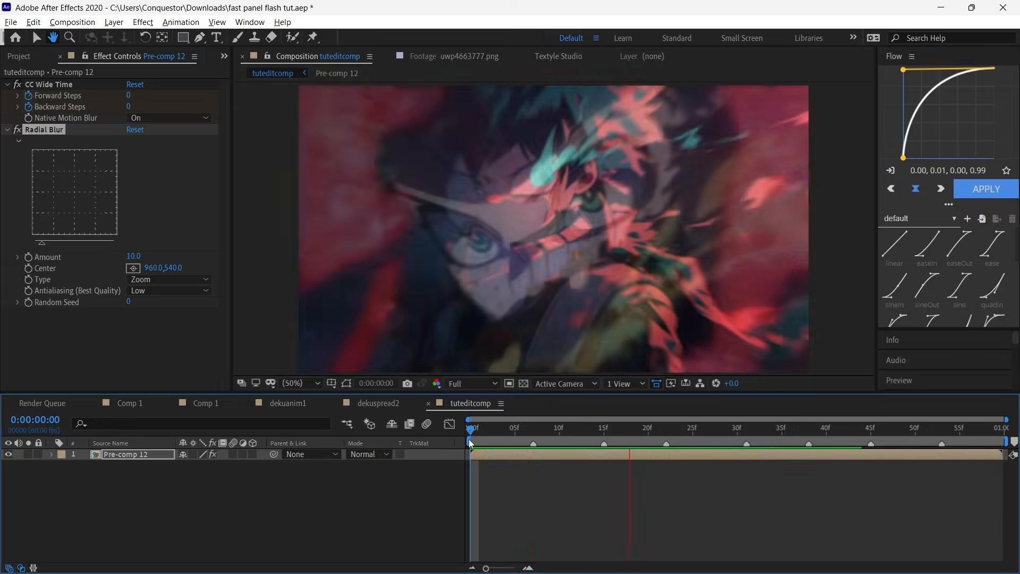
pyautogui.press('space')
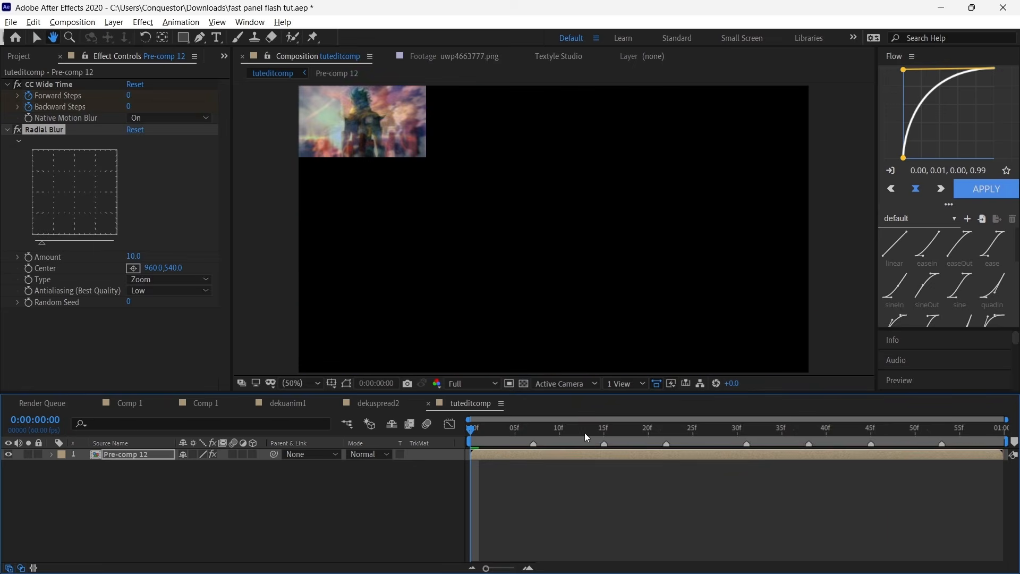
# Apply Hue/Saturation to Pre-comp 12 with Master Saturation at -50, preview it and collapse the effect settings.
pyautogui.click(585, 432)
pyautogui.hotkey('ctrl', 'space')
pyautogui.write('hue')
pyautogui.press('Return')
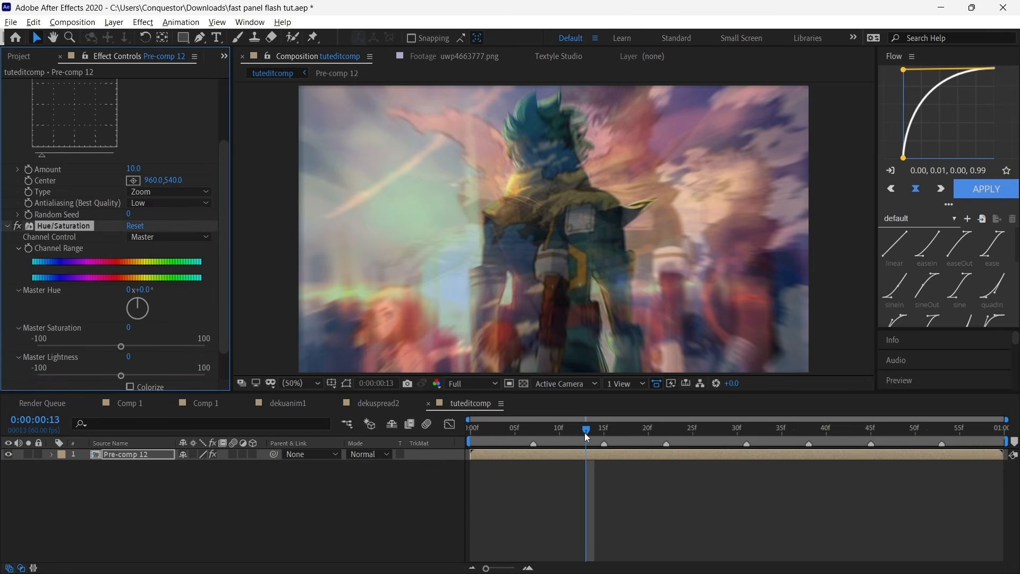
pyautogui.click(129, 327)
pyautogui.write('-50')
pyautogui.press('Return')
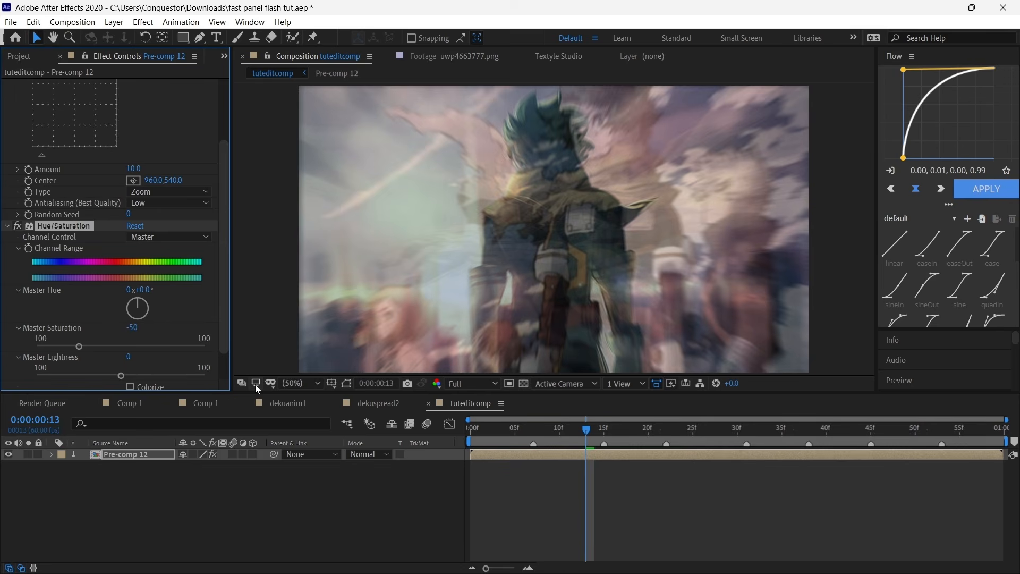
pyautogui.press('space')
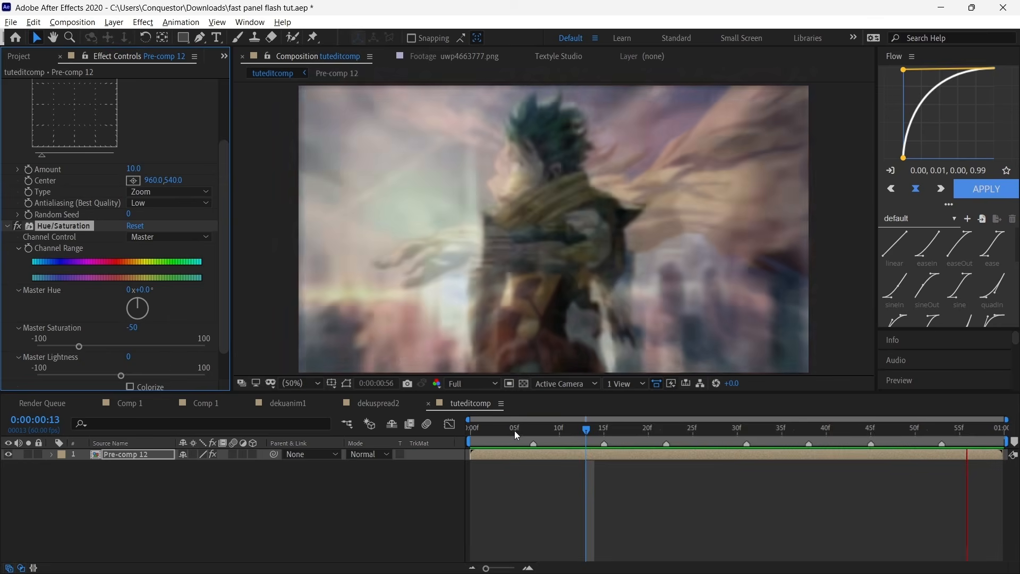
pyautogui.moveTo(489, 436); pyautogui.dragTo(364, 436)
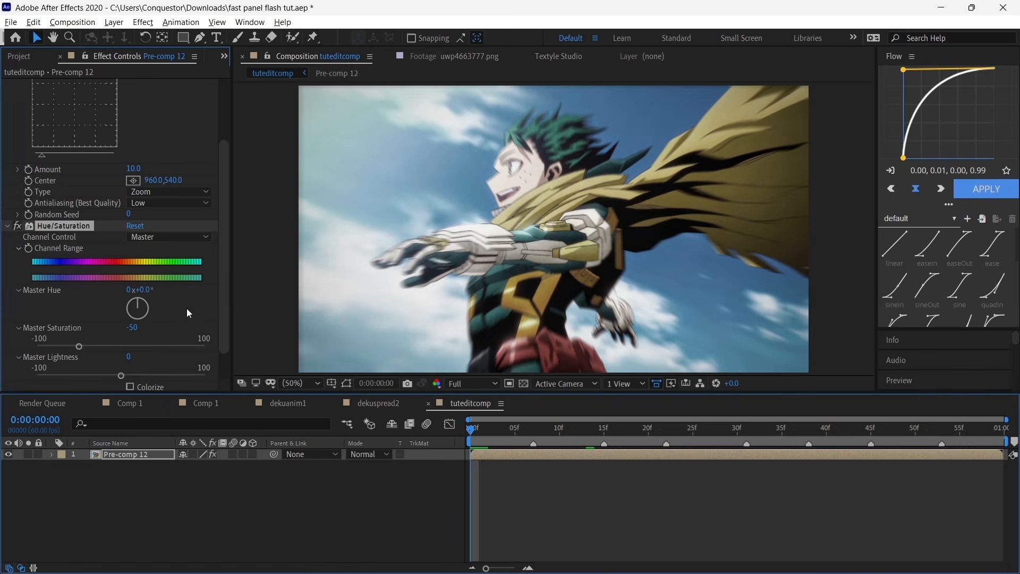
pyautogui.keyDown('ctrl'); pyautogui.click(7, 228); pyautogui.keyUp('ctrl')
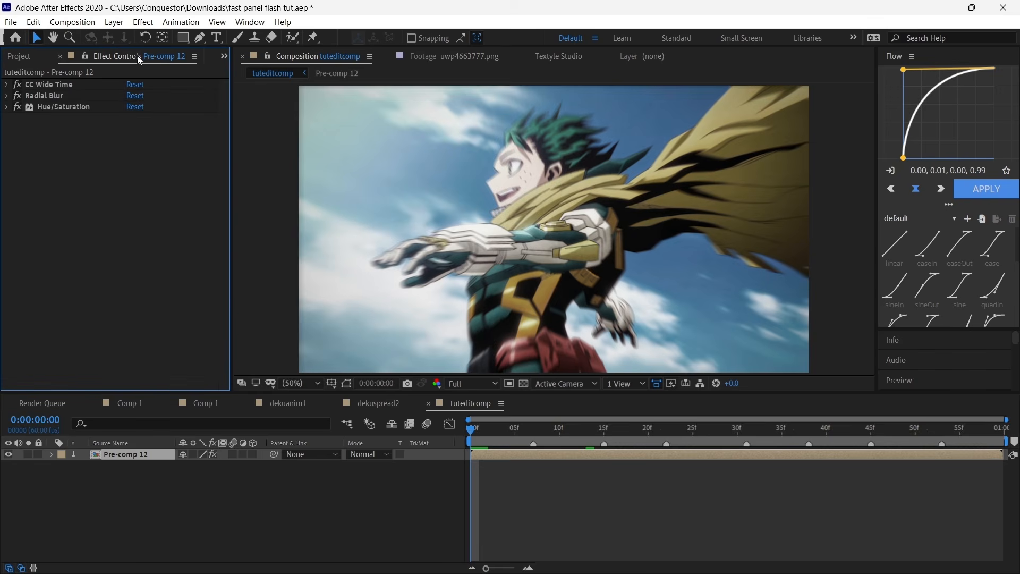
# Preview the boku-no-hero-academia wallpaper, IMG_0089.WEBP and IMG_0096.PNG from the deku folder to compare candidate images.
pyautogui.click(27, 55)
pyautogui.doubleClick(62, 237)
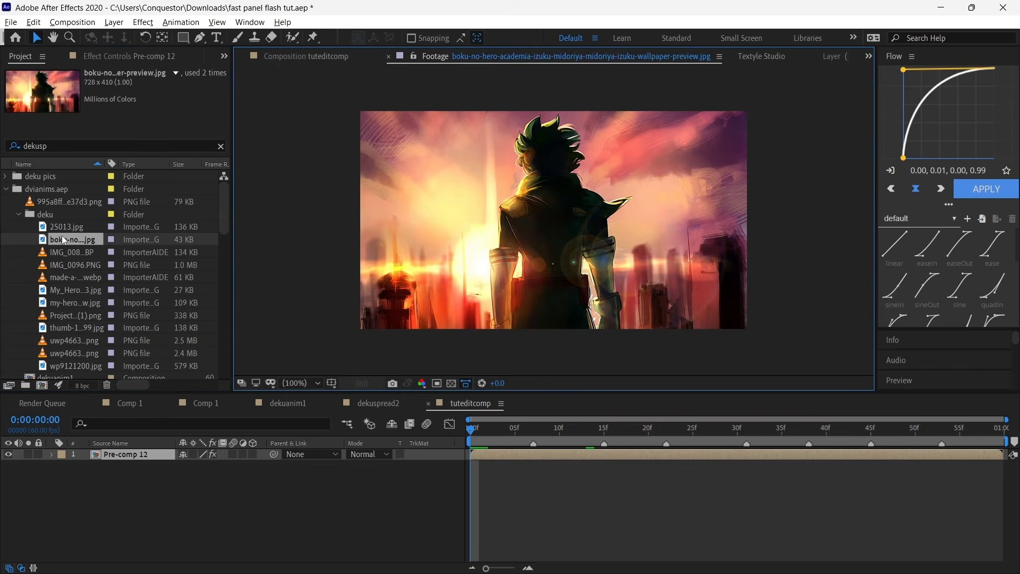
pyautogui.doubleClick(75, 252)
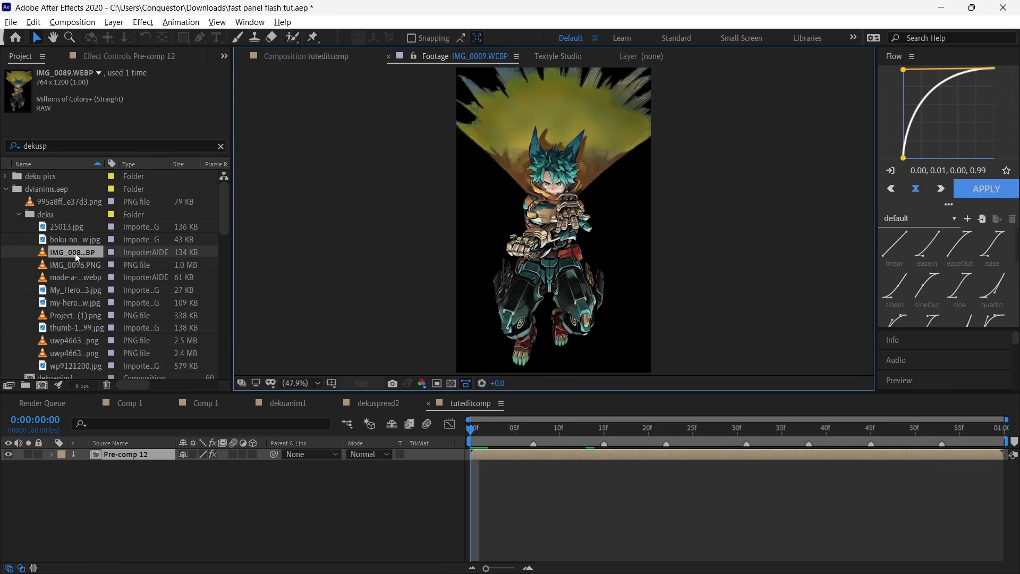
pyautogui.doubleClick(75, 259)
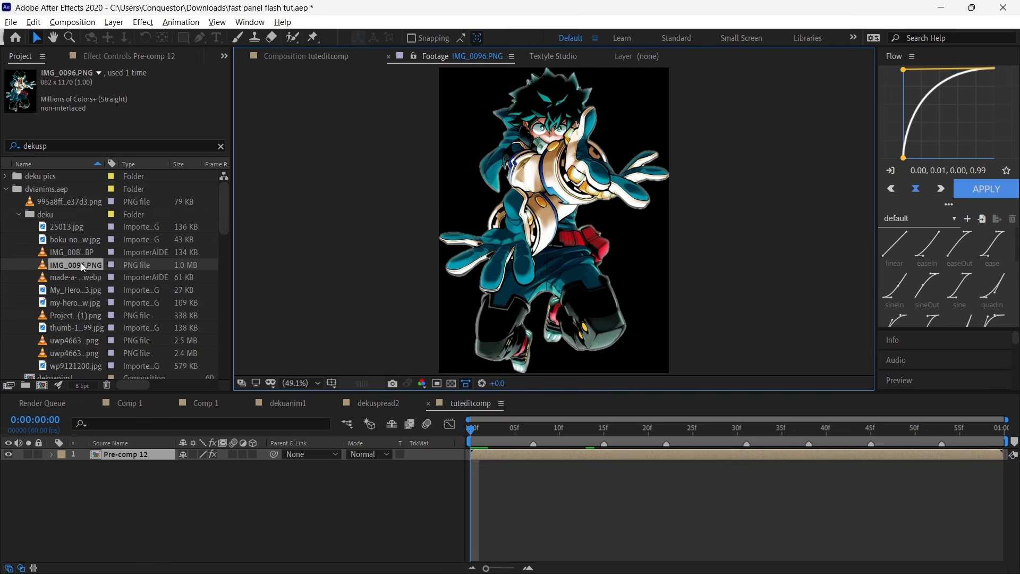
pyautogui.doubleClick(80, 239)
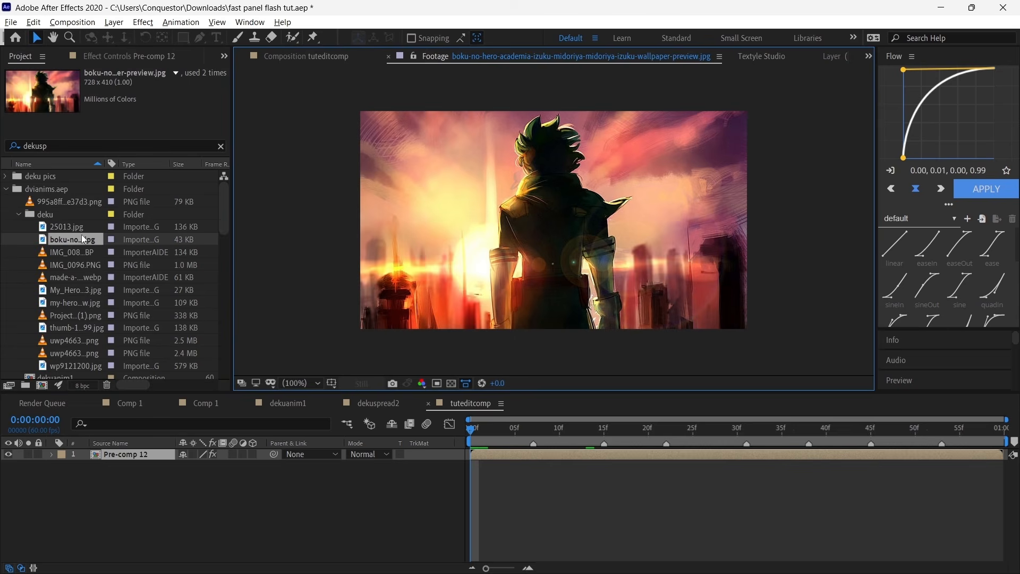
# Add Project Name 767(1).png as the top layer of tuteditcomp and pre-compose it, moving all attributes into the new composition.
pyautogui.click(75, 320)
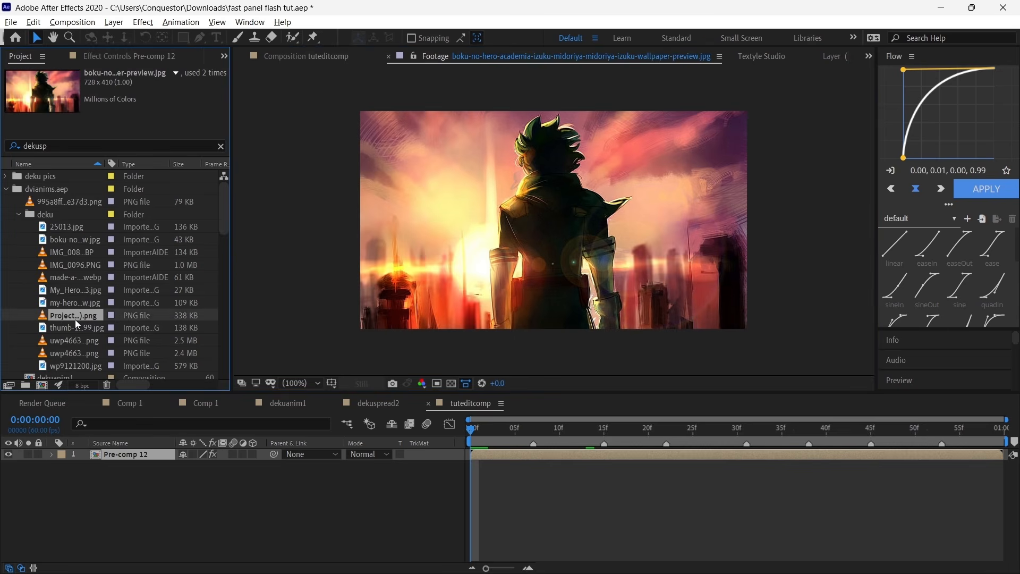
pyautogui.moveTo(87, 317); pyautogui.dragTo(140, 451)
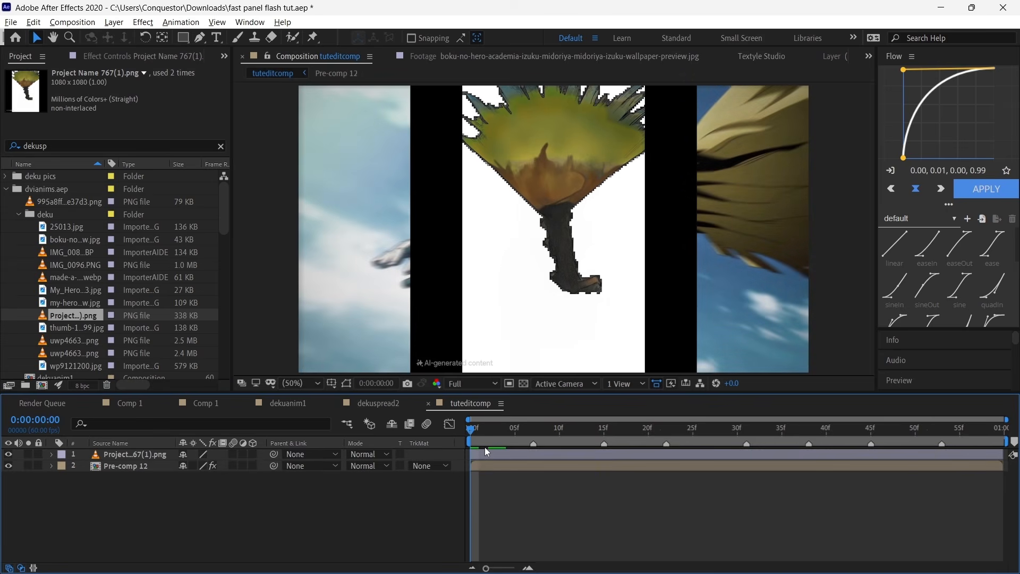
pyautogui.click(483, 450)
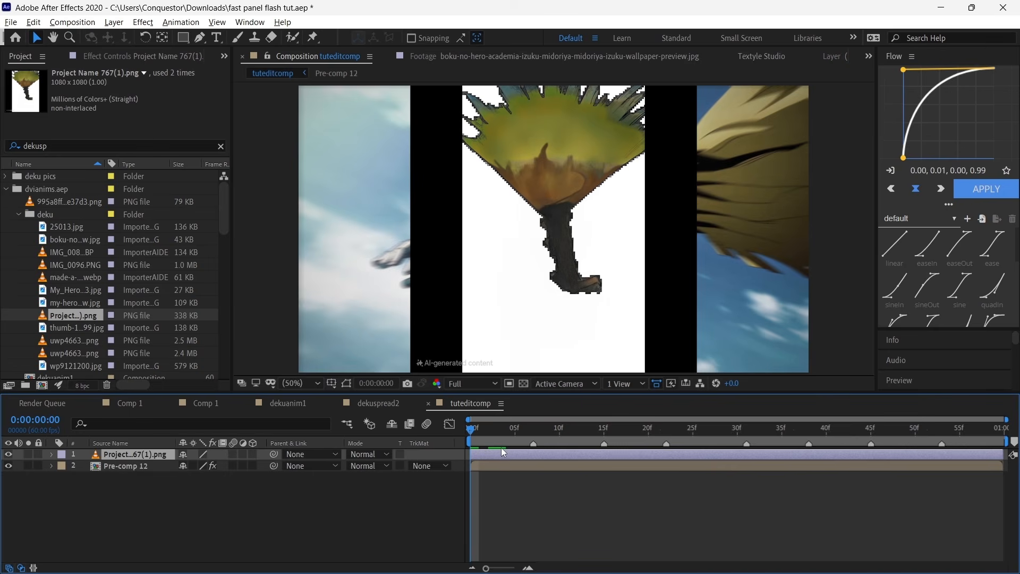
pyautogui.hotkey('ctrl', 'shift', 'c')
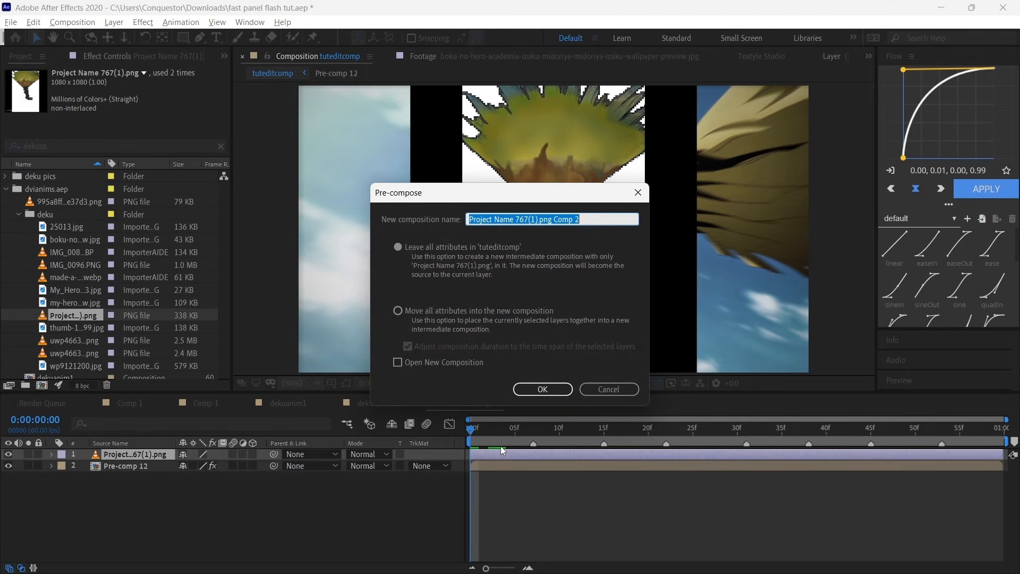
pyautogui.click(399, 309)
pyautogui.press('Return')
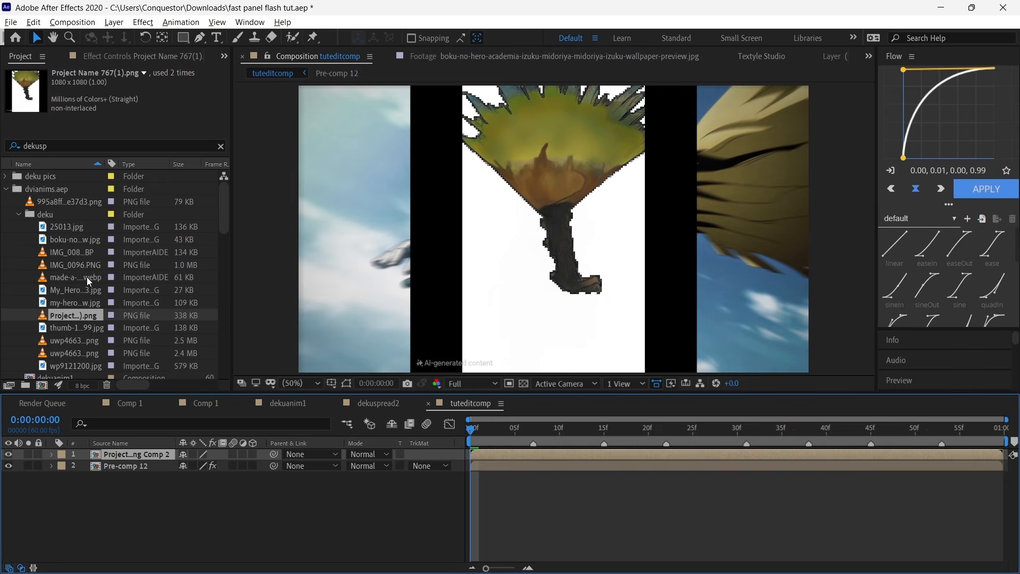
# Add IMG_0089.WEBP from the deku folder above the other layers and scale it to 90%.
pyautogui.doubleClick(70, 244)
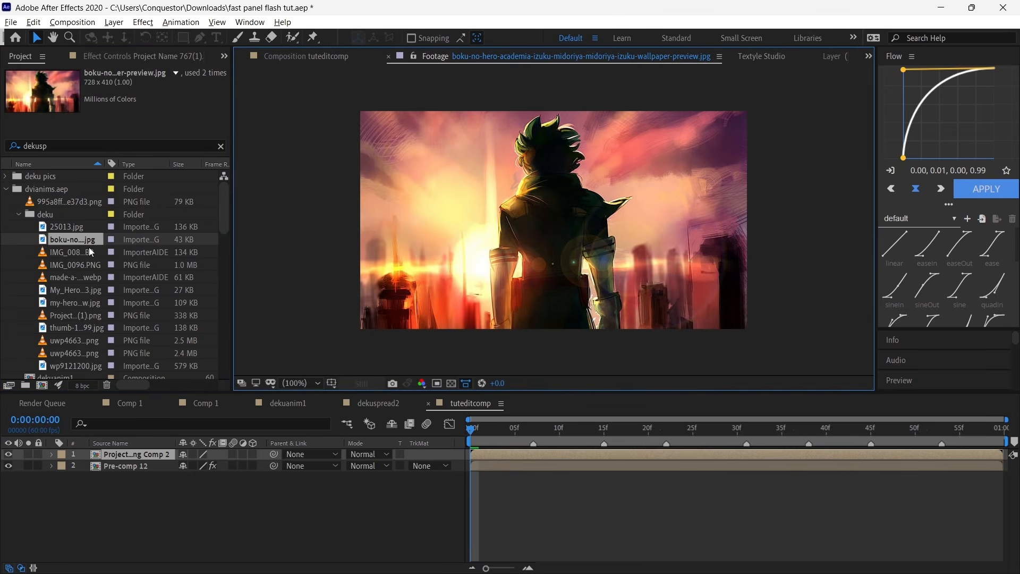
pyautogui.doubleClick(90, 251)
pyautogui.moveTo(89, 251); pyautogui.dragTo(500, 490)
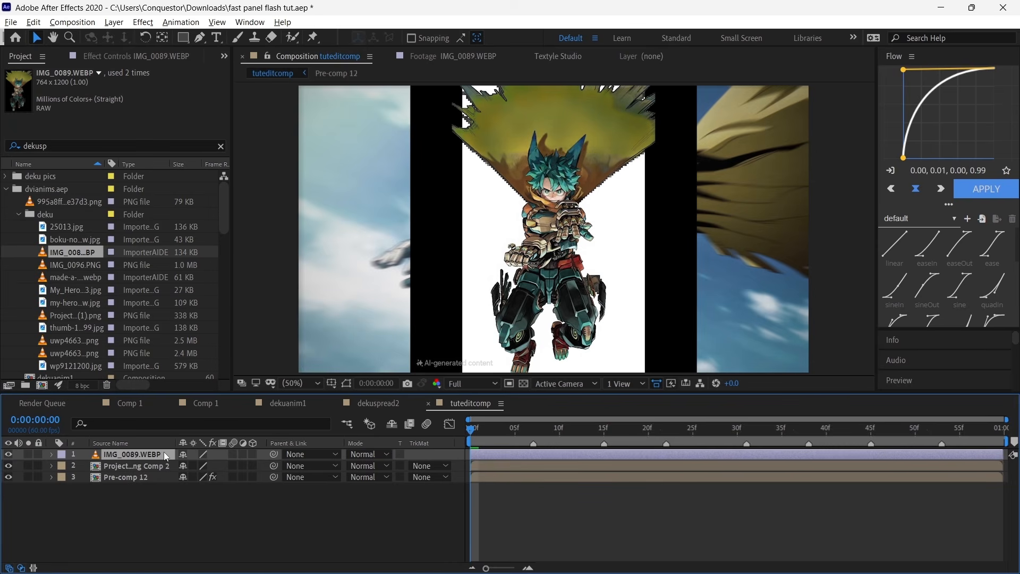
pyautogui.press('s')
pyautogui.moveTo(203, 466); pyautogui.dragTo(202, 465)
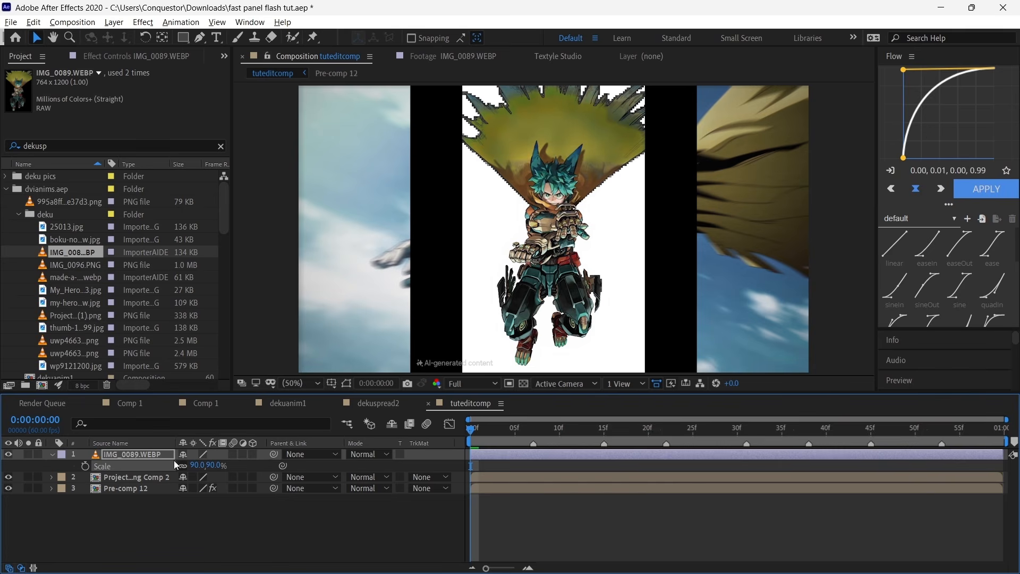
# Pre-compose the IMG_0089.WEBP layer, moving all attributes into the new composition.
pyautogui.click(157, 454)
pyautogui.hotkey('ctrl', 'shift', 'c')
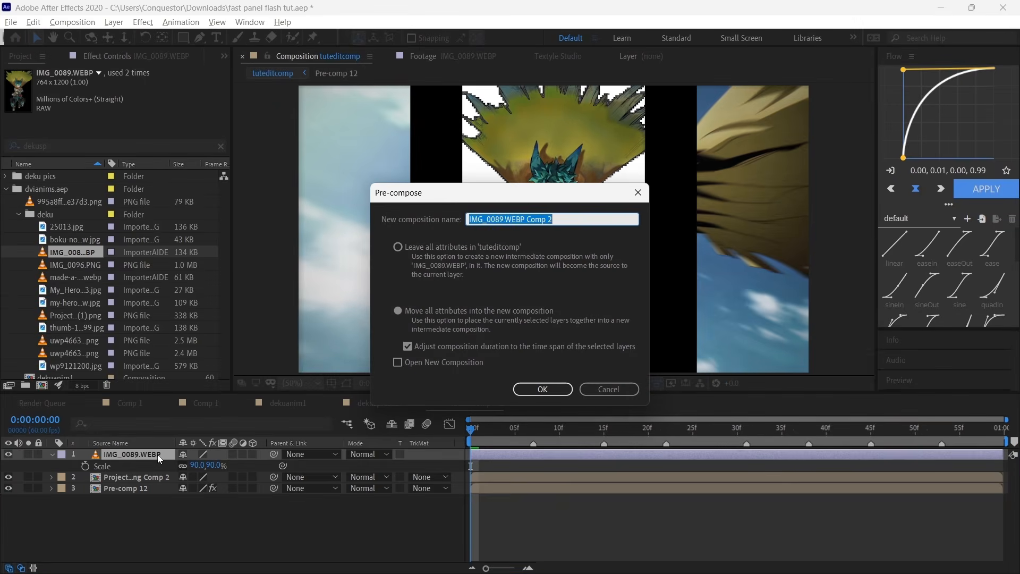
pyautogui.press('Return')
# Hide the IMG_0089.WEBP comp, trim the Project Name 767(1).png comp to its first two frames and pre-compose it.
pyautogui.click(110, 466)
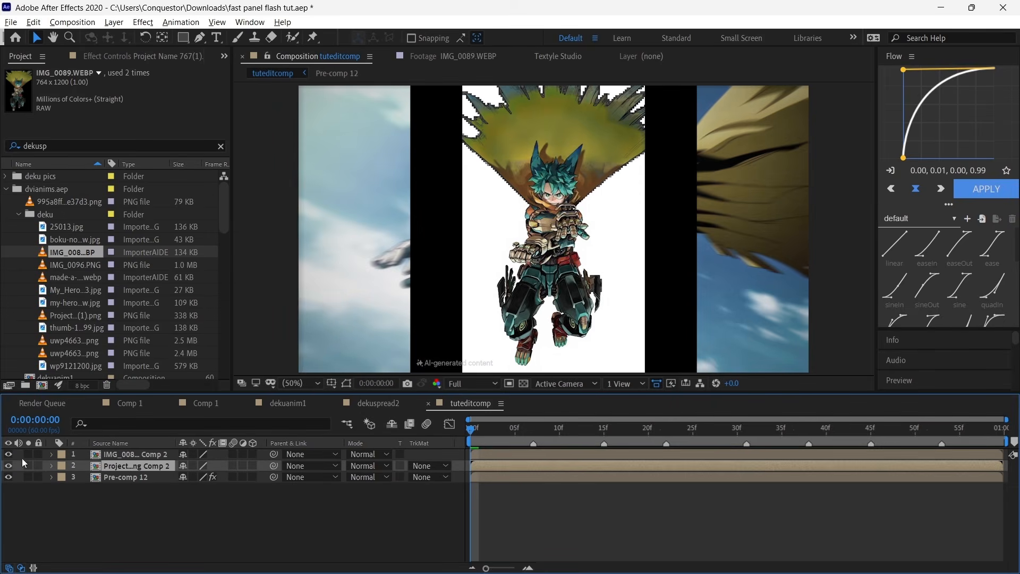
pyautogui.click(8, 454)
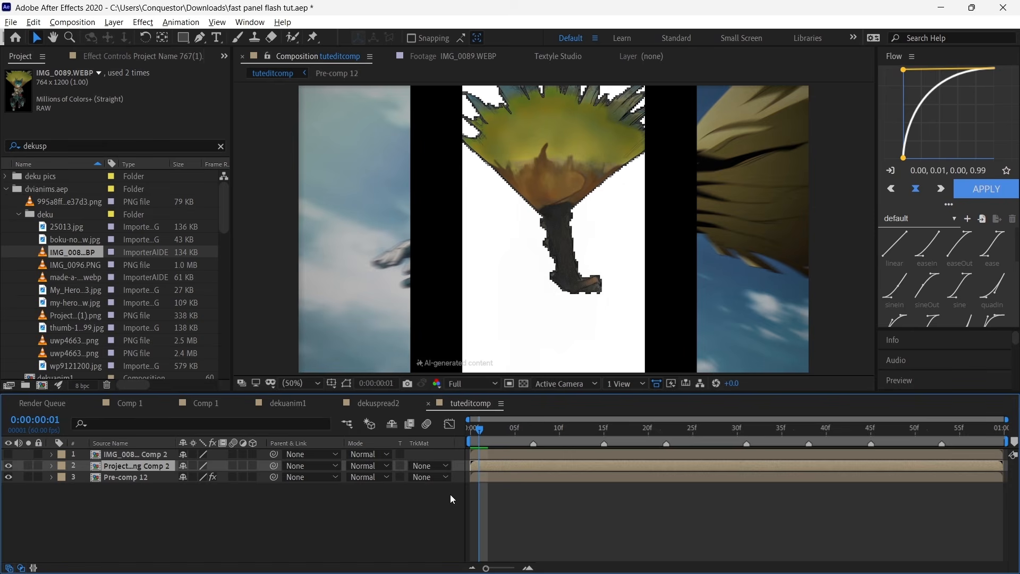
pyautogui.hotkey('ctrl', 'shift', 'c')
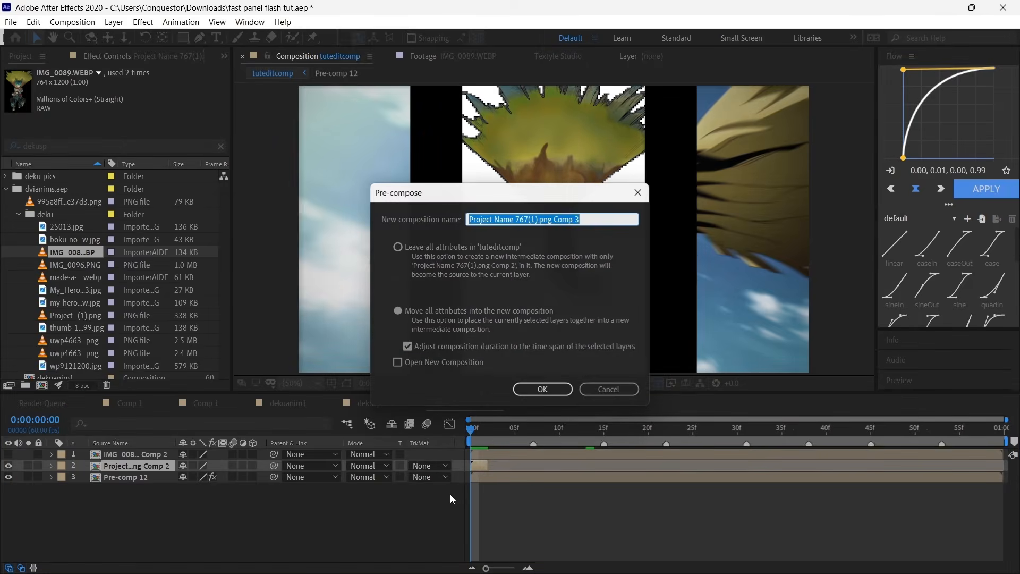
pyautogui.press('Return')
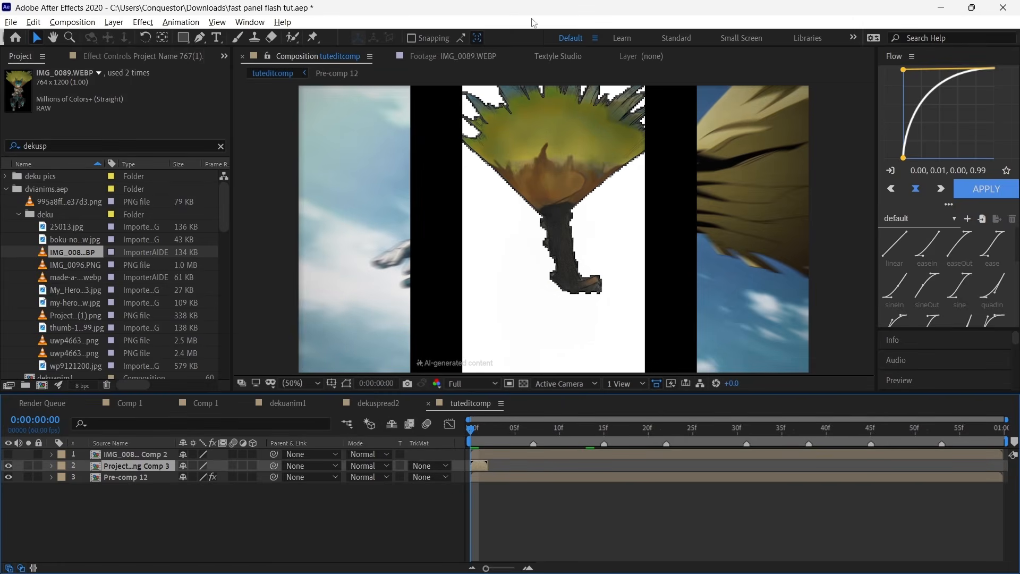
# Isolate the green and brown figure from its white background with the Roto Brush in the Project Name 767(1).png comp.
pyautogui.click(292, 37)
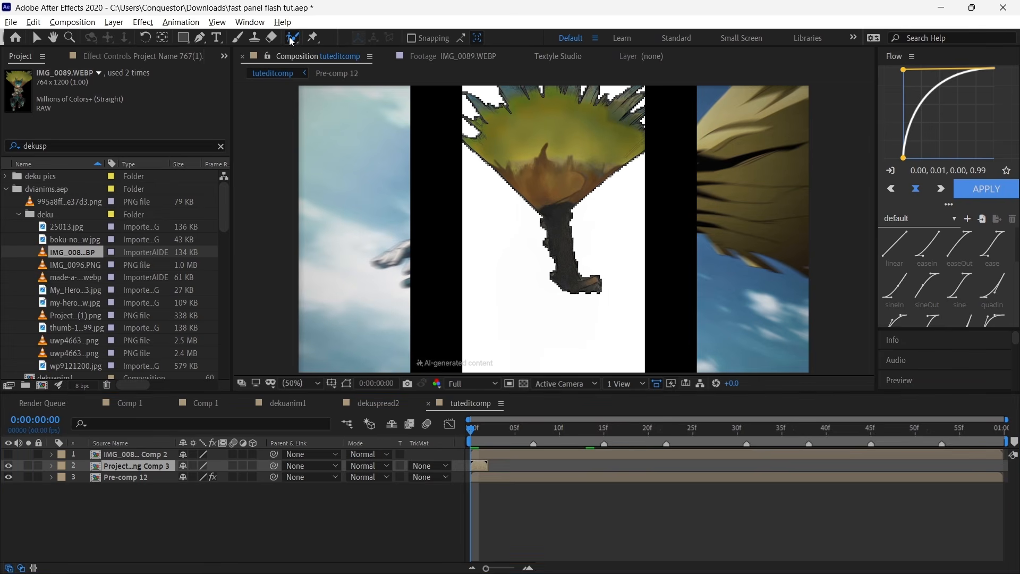
pyautogui.doubleClick(473, 461)
pyautogui.moveTo(568, 126); pyautogui.dragTo(562, 223)
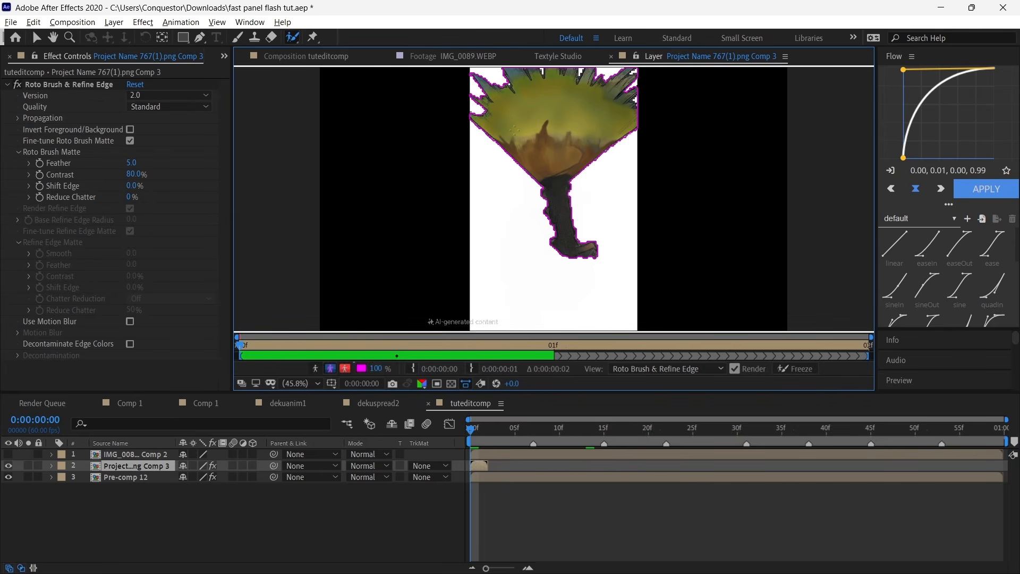
# Set the Roto Brush matte Feather to 20 and the Quality to Best.
pyautogui.click(131, 163)
pyautogui.write('20')
pyautogui.press('Return')
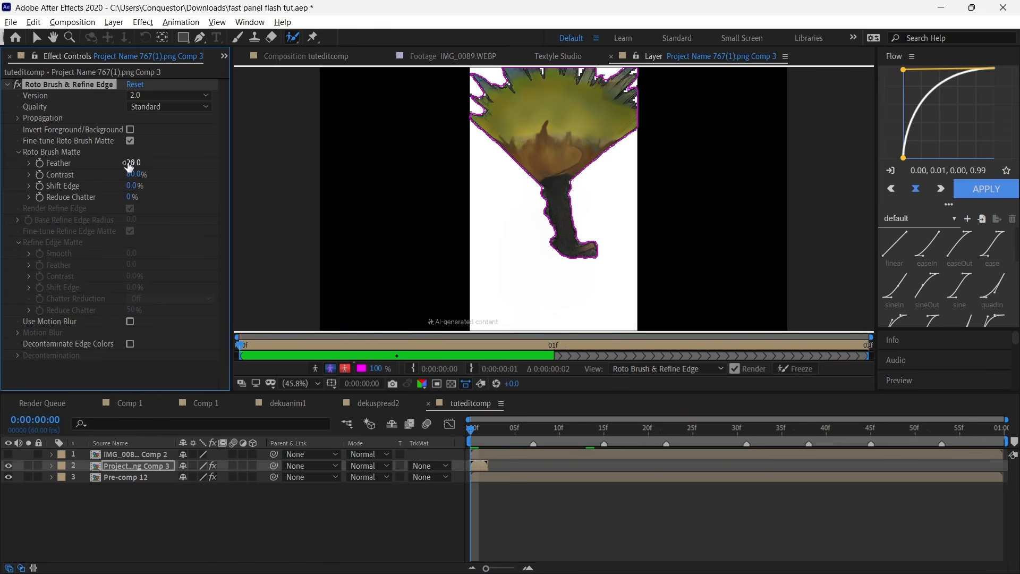
pyautogui.click(167, 107)
pyautogui.click(162, 138)
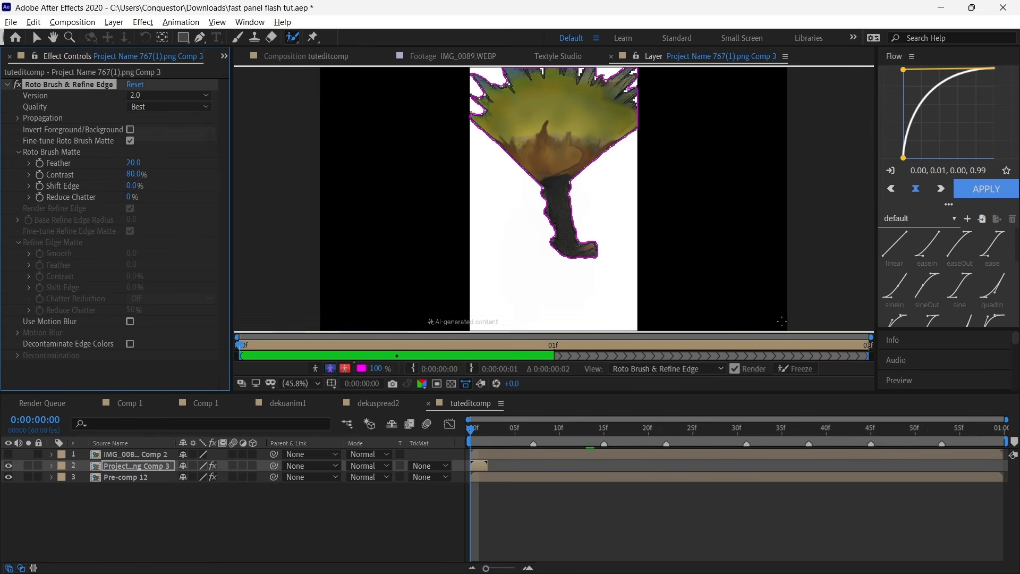
# Freeze the Roto Brush propagation, return to tuteditcomp and show the IMG_0089.WEBP comp again.
pyautogui.click(775, 370)
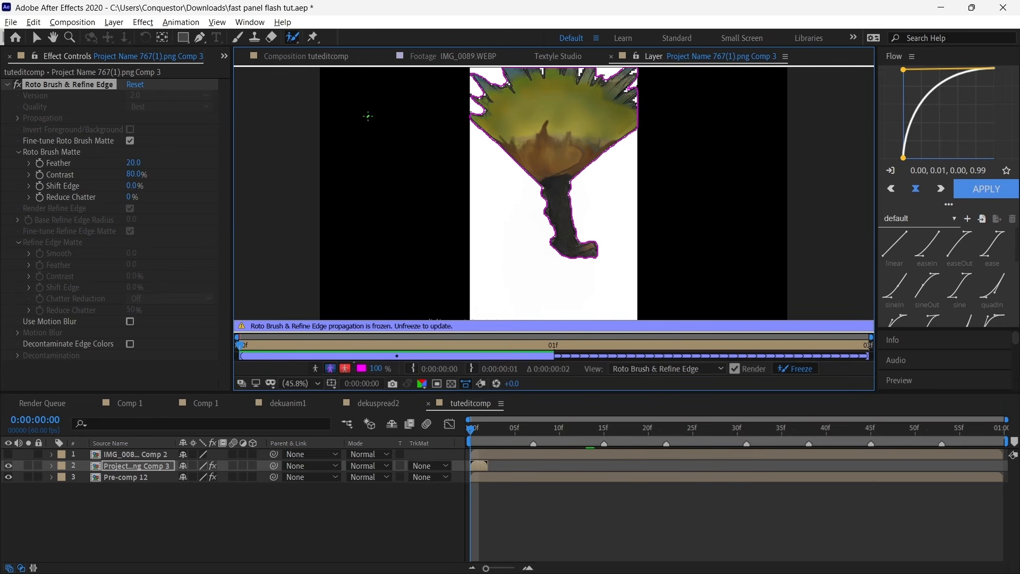
pyautogui.click(287, 57)
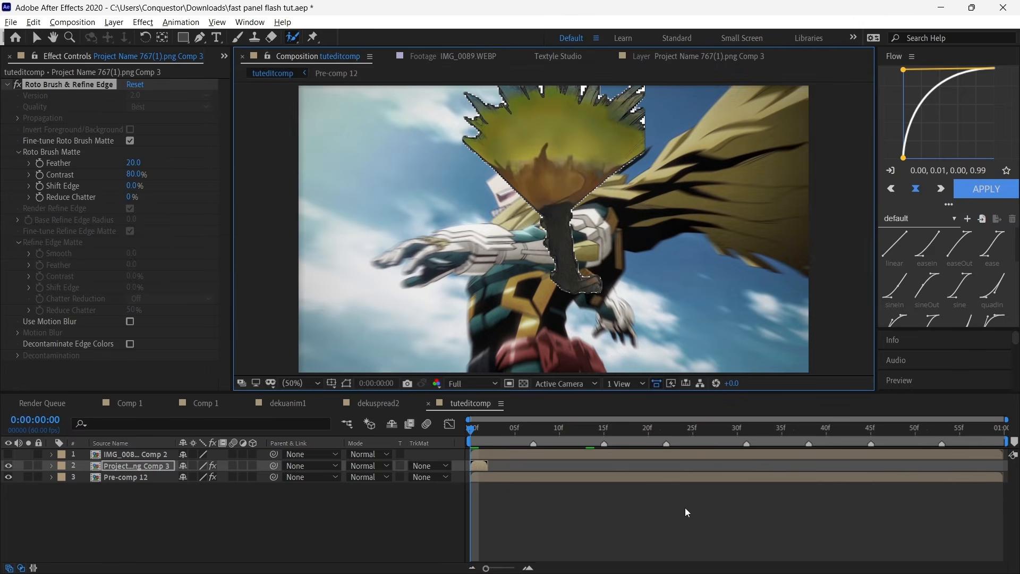
pyautogui.click(8, 454)
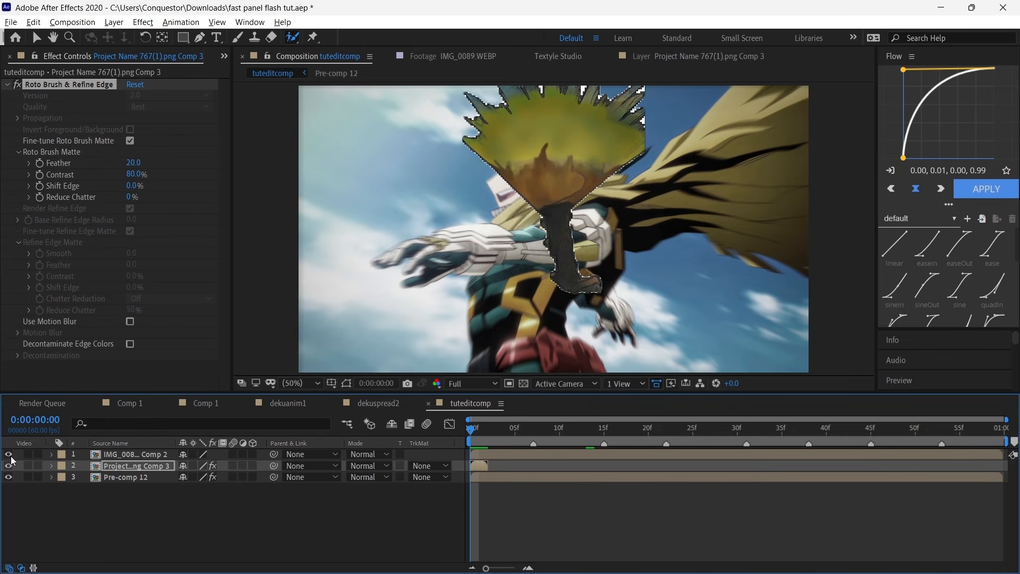
# Apply Color Key to the Project Name 767(1).png comp, sample the white edge as the key color and set Color Tolerance to 191.
pyautogui.hotkey('ctrl', 'space')
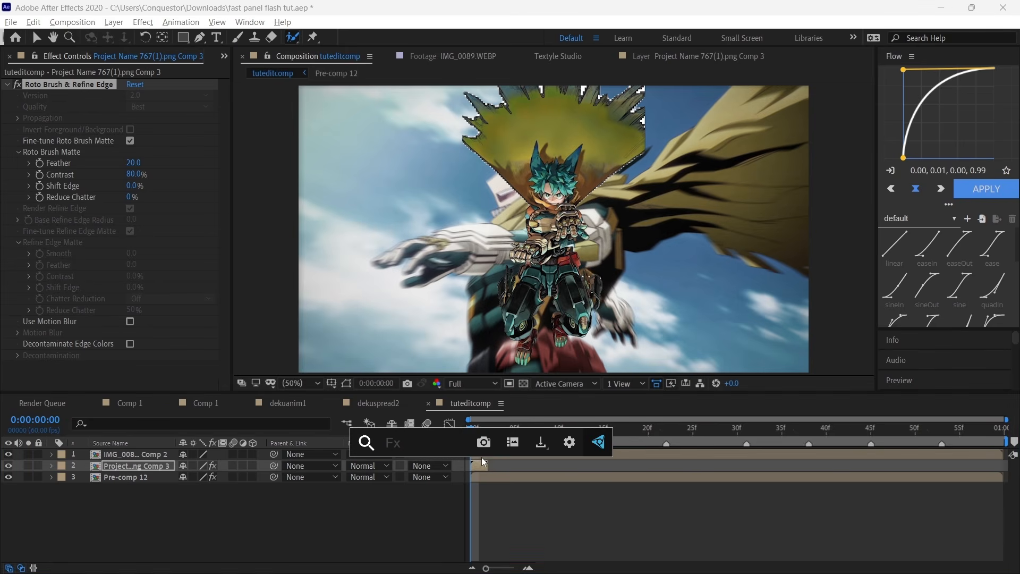
pyautogui.write('color key')
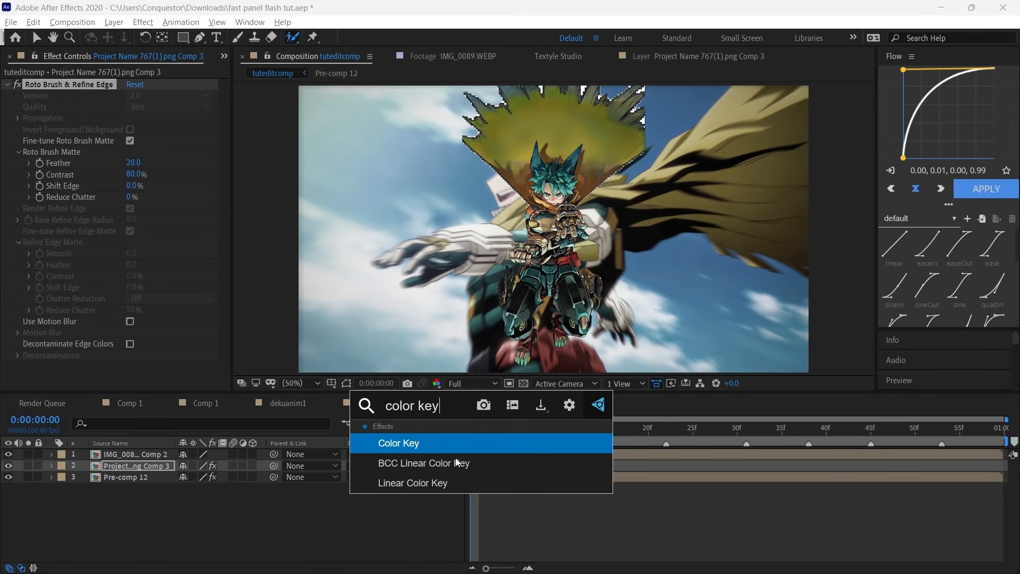
pyautogui.press('Return')
pyautogui.click(156, 352)
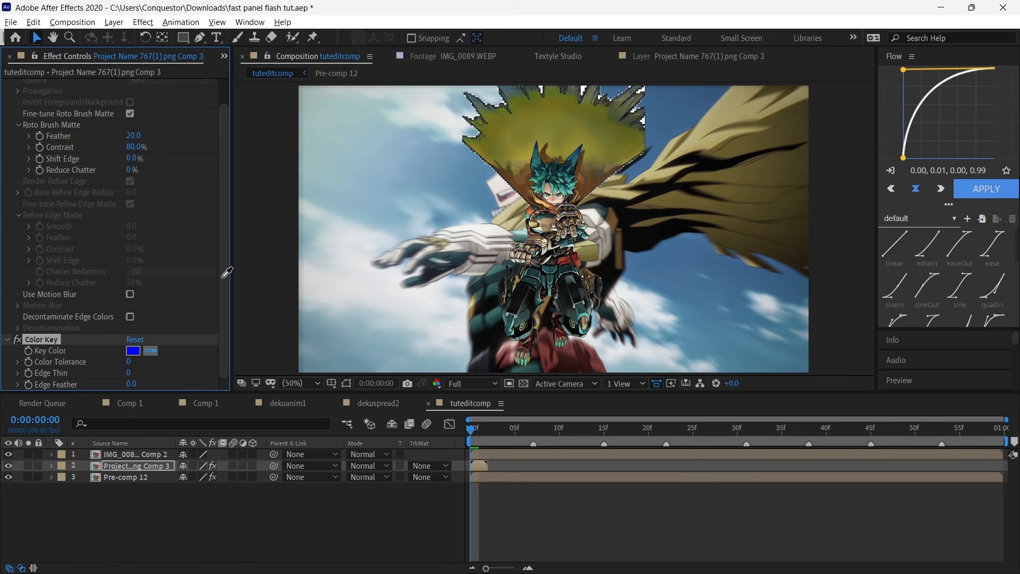
pyautogui.click(583, 89)
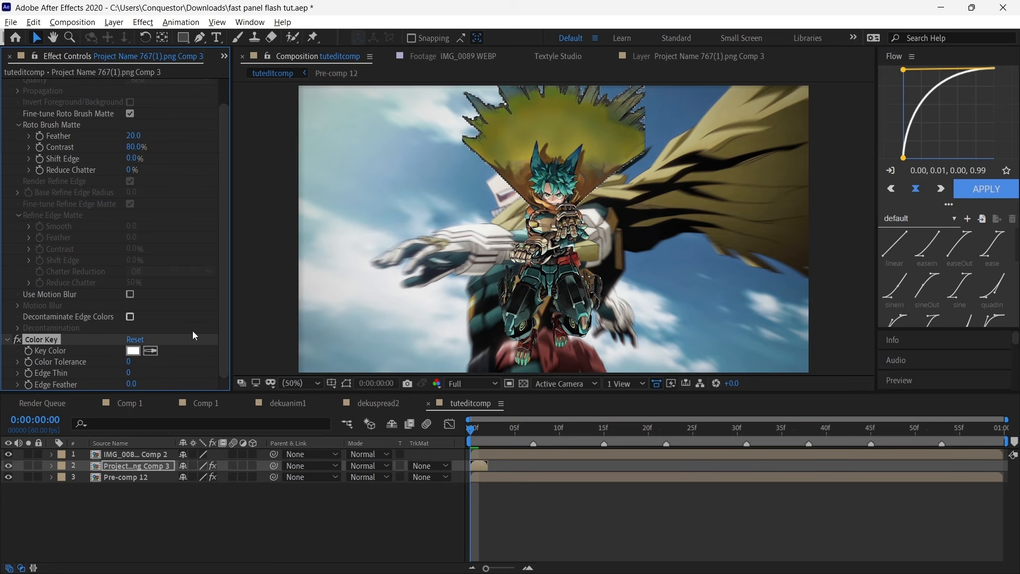
pyautogui.moveTo(128, 362); pyautogui.dragTo(230, 349)
# Pre-compose the keyed Project Name 767(1).png layer and apply Freeze Frame to the result.
pyautogui.click(159, 455)
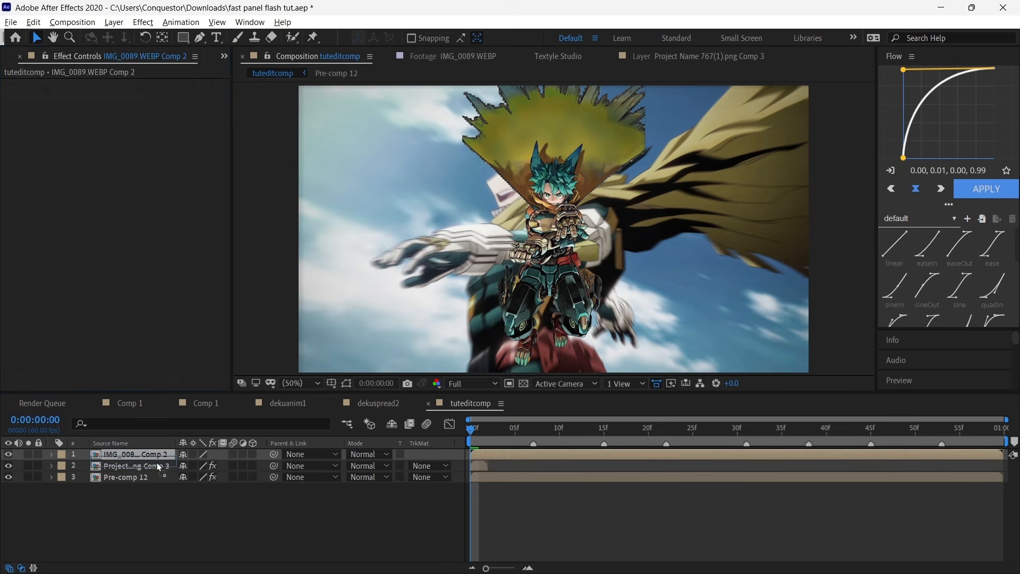
pyautogui.click(483, 464)
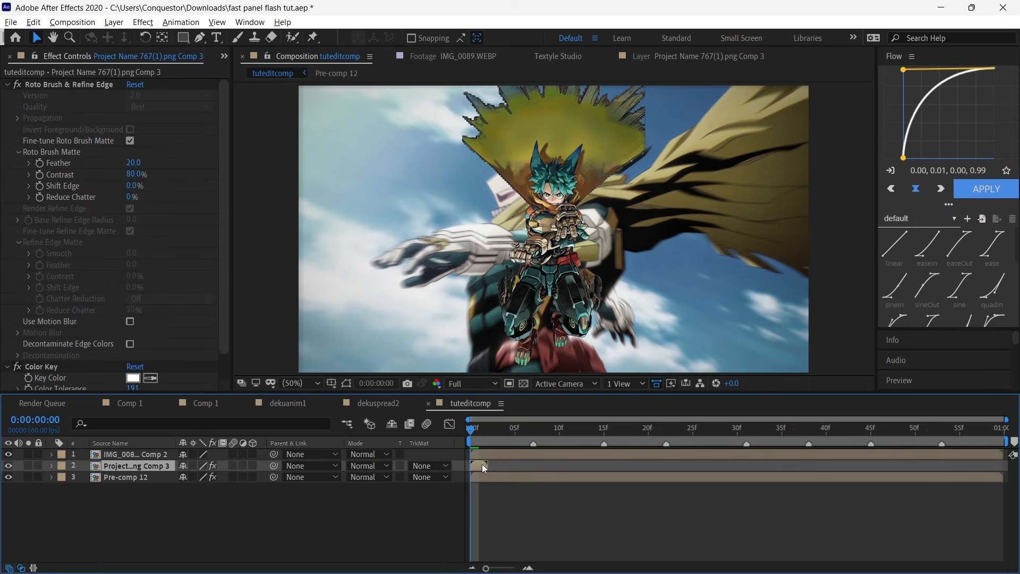
pyautogui.hotkey('ctrl', 'shift', 'c')
pyautogui.press('Return')
pyautogui.rightClick(482, 464)
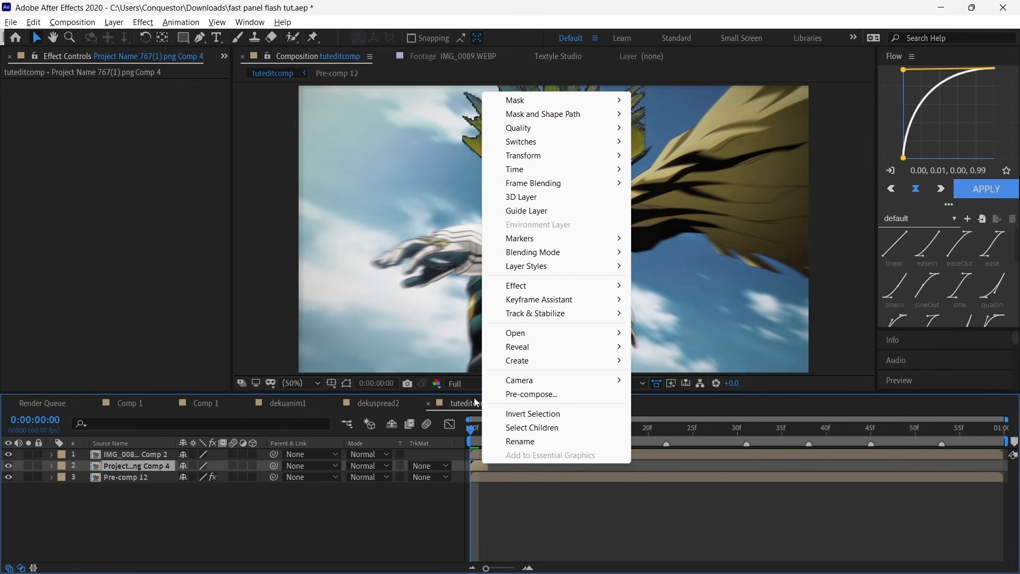
pyautogui.moveTo(575, 173)
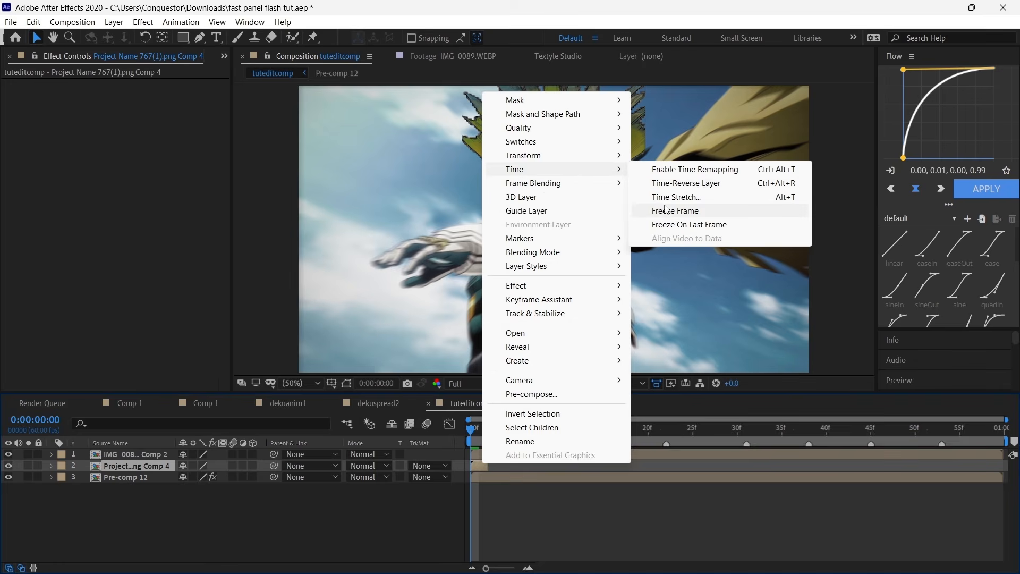
pyautogui.click(675, 211)
# Collapse the revealed properties of all layers and return the playhead to frame 0.
pyautogui.click(506, 431)
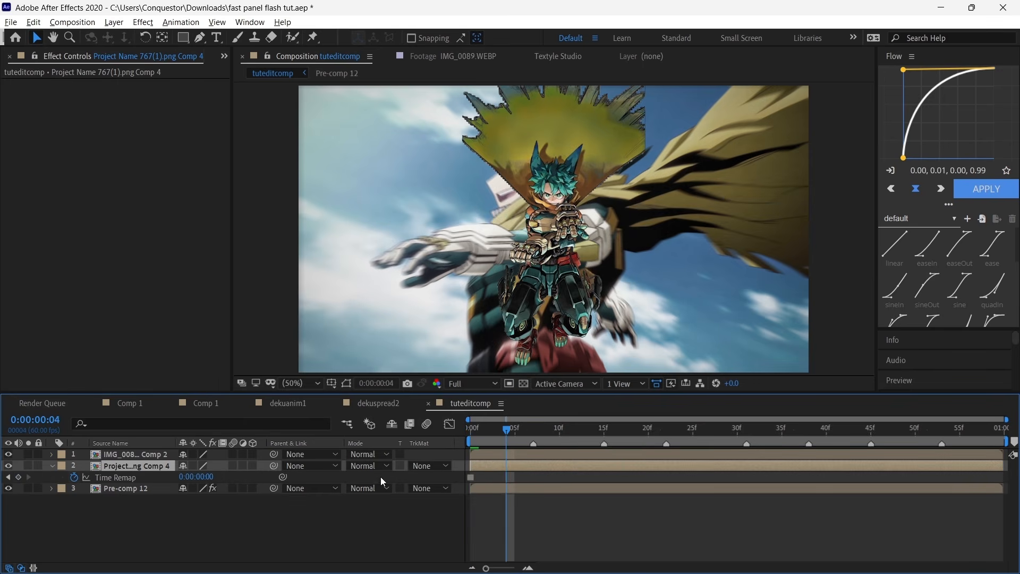
pyautogui.moveTo(216, 521); pyautogui.dragTo(72, 448)
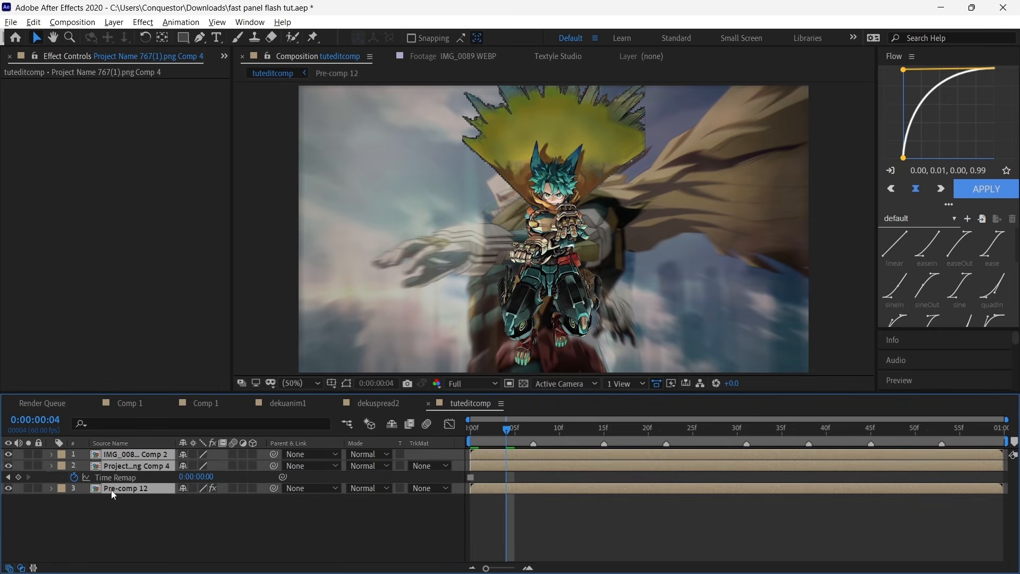
pyautogui.press('u')
pyautogui.click(154, 503)
pyautogui.moveTo(506, 431); pyautogui.dragTo(231, 438)
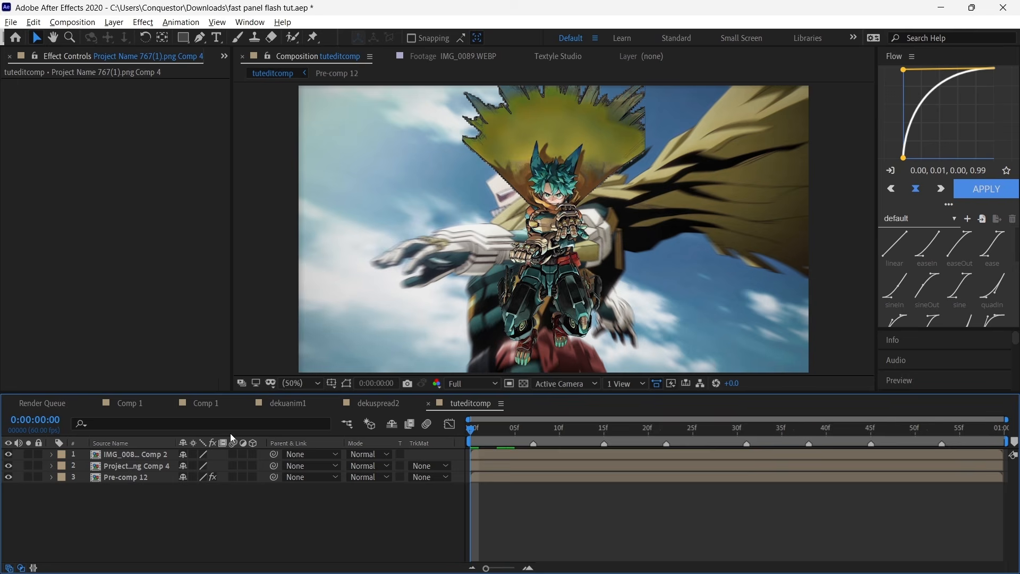
# Try a Rotation keyframe of 73° at frame 0 on the Project Name 767(1).png comp, and undo it.
pyautogui.click(153, 468)
pyautogui.press('r')
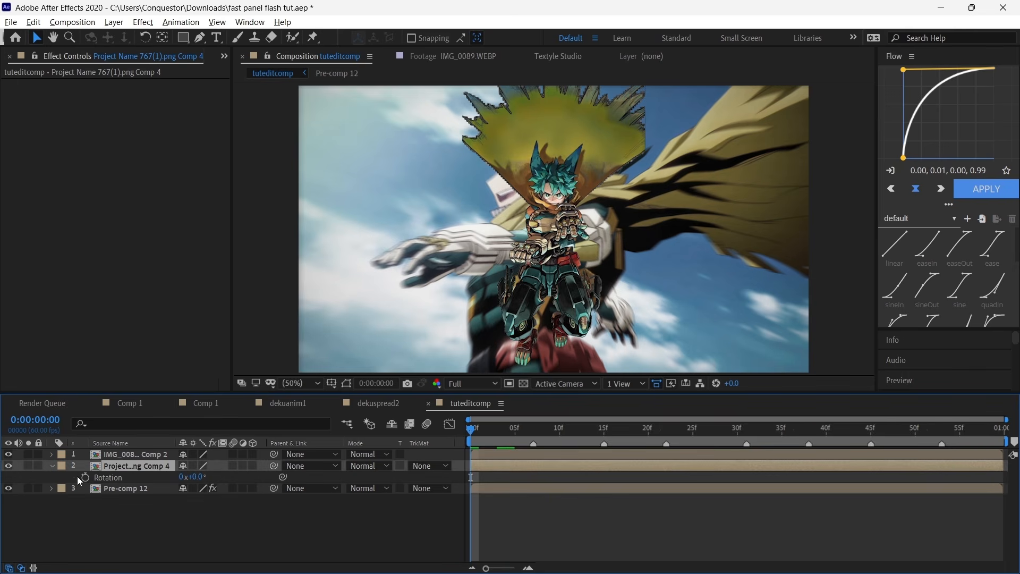
pyautogui.click(85, 477)
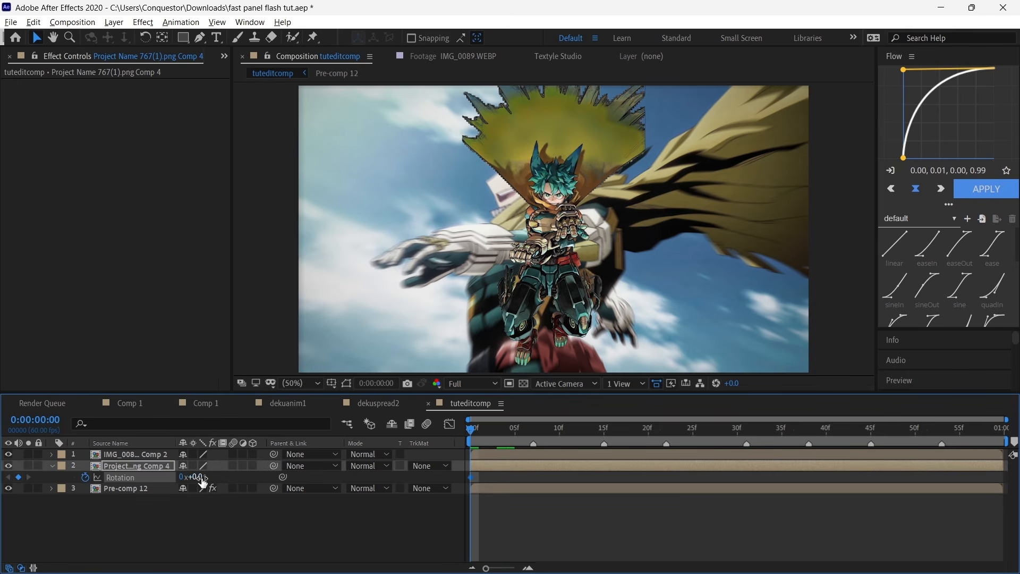
pyautogui.moveTo(200, 478); pyautogui.dragTo(257, 488)
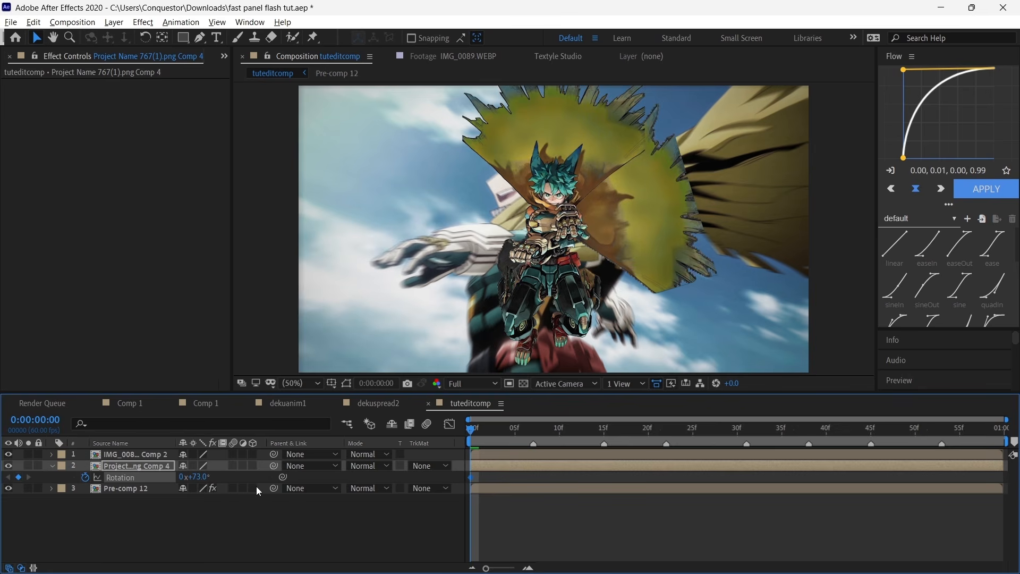
pyautogui.hotkey('ctrl', 'z')
pyautogui.hotkey('ctrl', 'z')
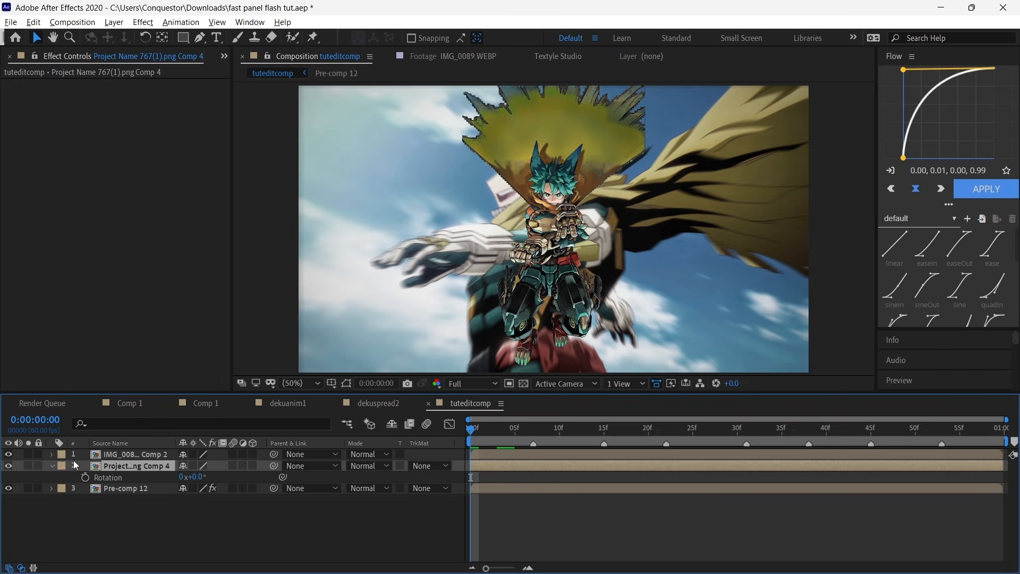
# Hide the Project Name 767(1).png comp, trim IMG_0089.WEBP Comp 2 to its first frame, and return to frame 0.
pyautogui.click(9, 466)
pyautogui.click(155, 453)
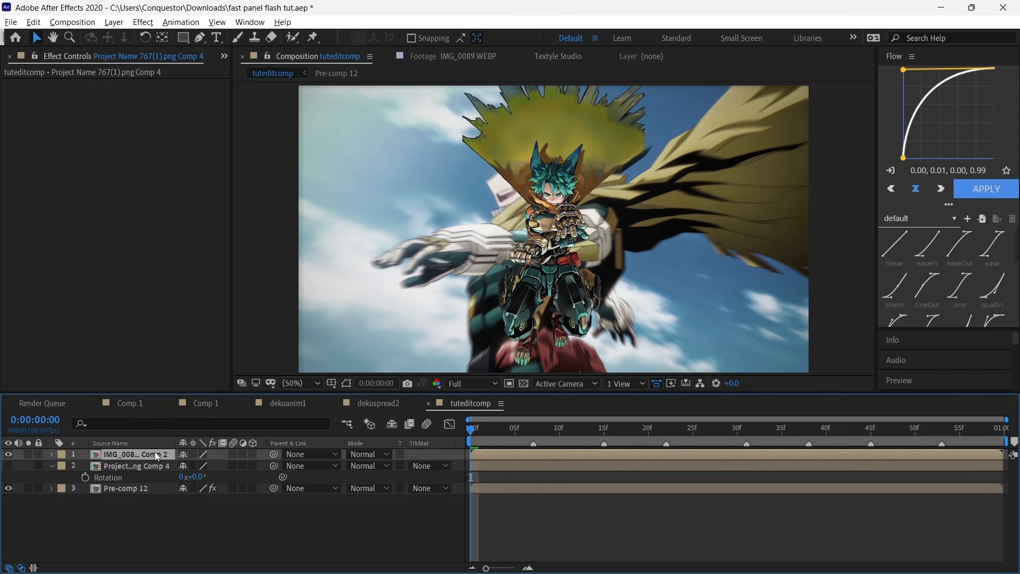
pyautogui.press('pagedown')
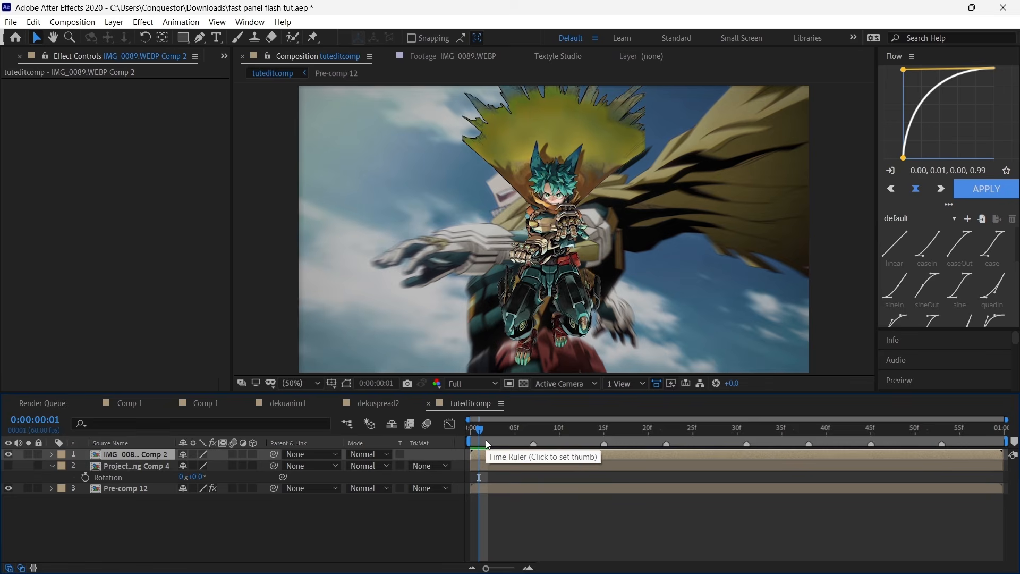
pyautogui.hotkey('ctrl', 'd')
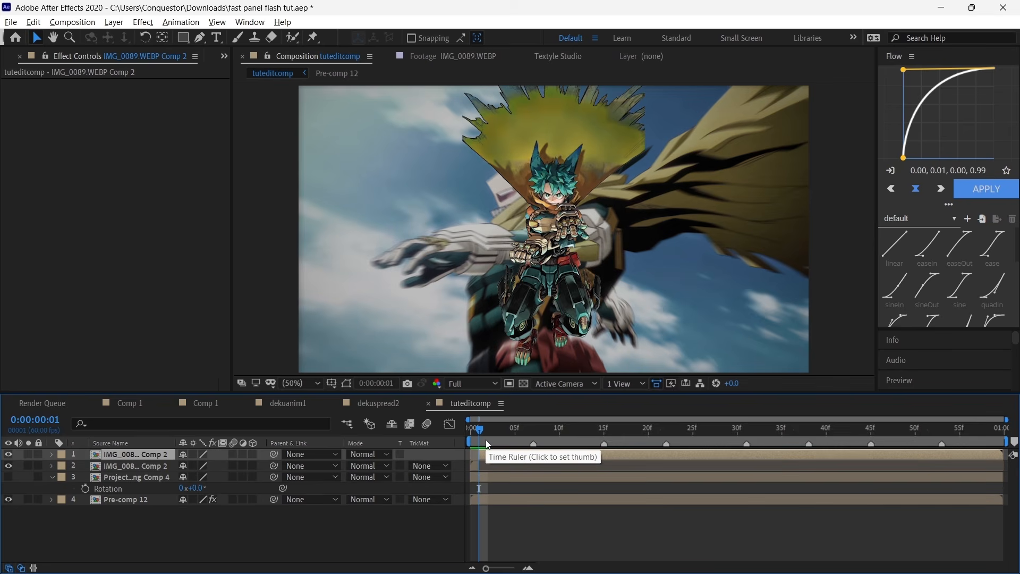
pyautogui.press('Delete')
pyautogui.moveTo(481, 430); pyautogui.dragTo(416, 449)
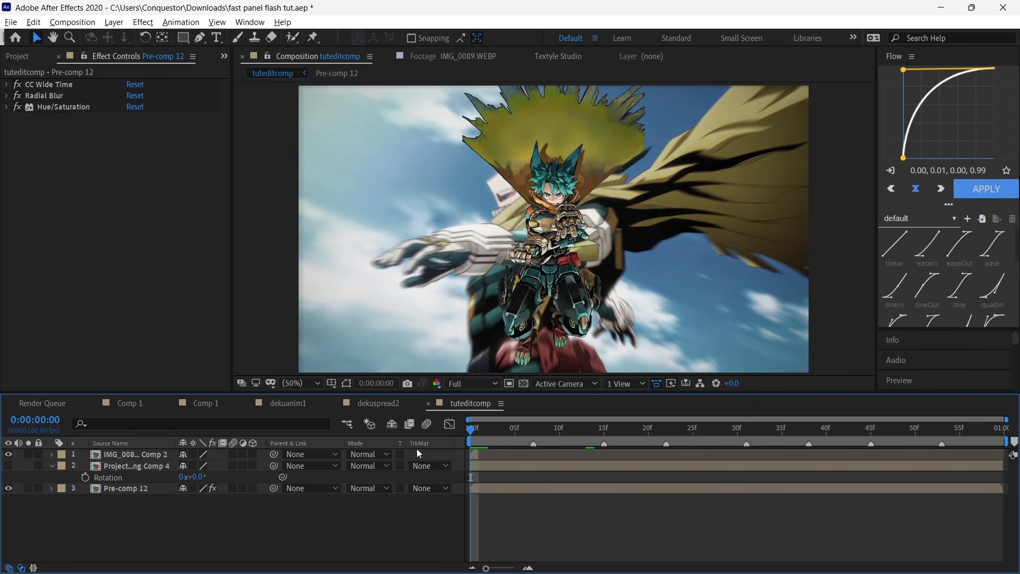
# Pre-compose the one-frame IMG_0089.WEBP Comp 2 layer, moving all attributes and adjusting the duration to the layer's span.
pyautogui.click(474, 451)
pyautogui.hotkey('ctrl', 'shift', 'c')
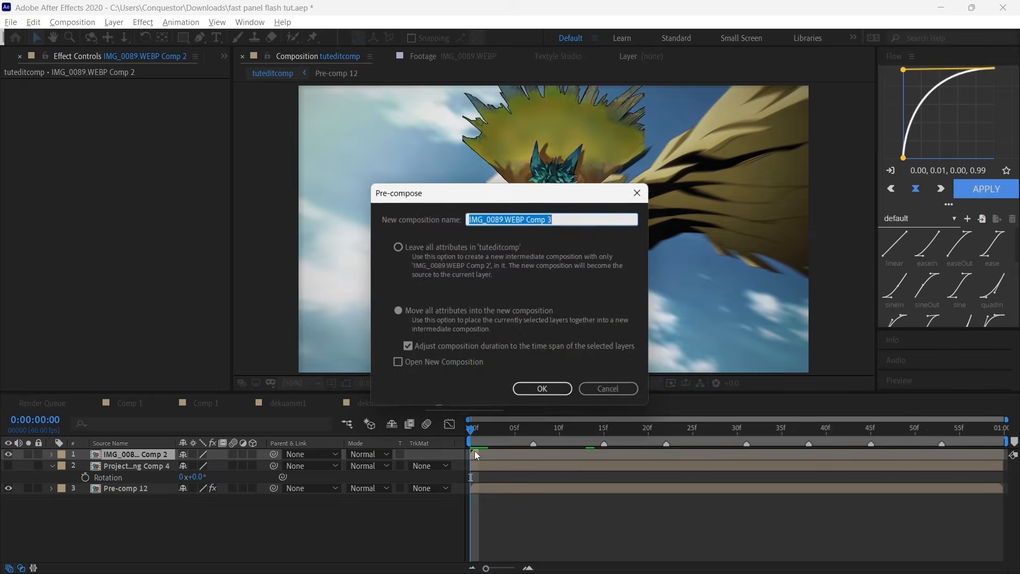
pyautogui.press('Return')
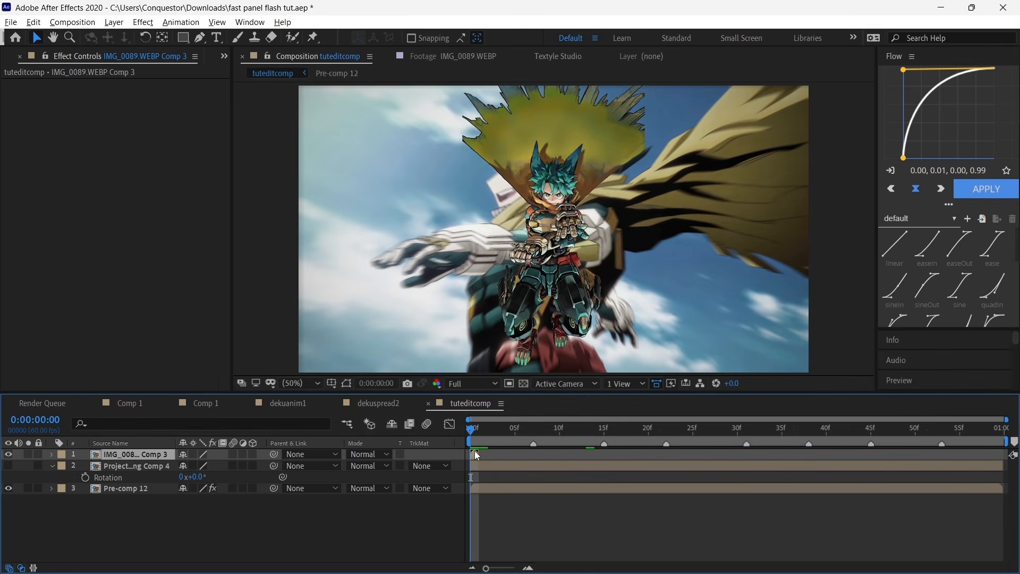
# Open the IMG_0089.WEBP comp for Roto Brush work and mark the character's torso and legs as foreground.
pyautogui.click(293, 39)
pyautogui.doubleClick(554, 208)
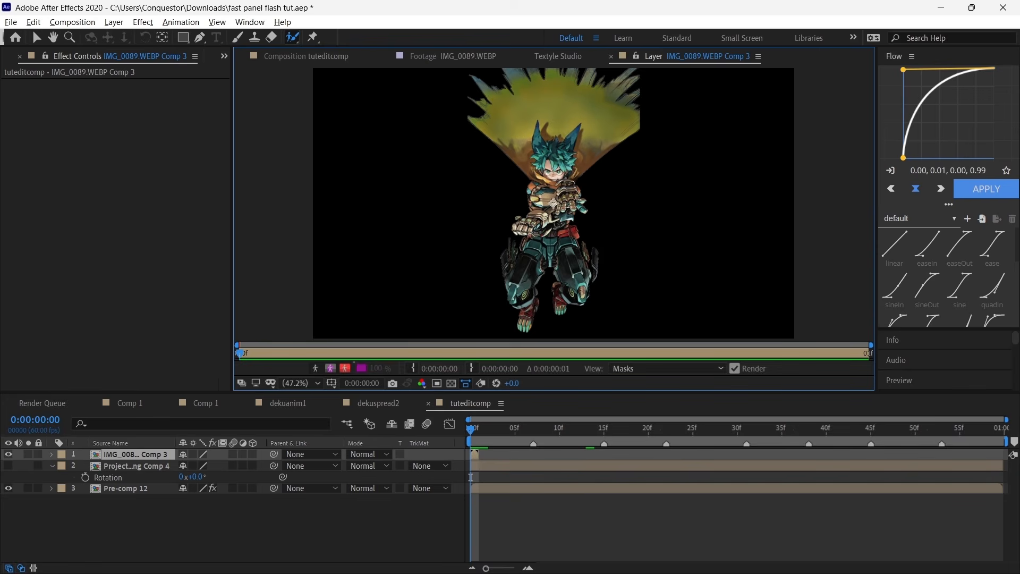
pyautogui.moveTo(557, 186); pyautogui.dragTo(525, 283)
pyautogui.moveTo(536, 224); pyautogui.dragTo(526, 316)
pyautogui.moveTo(557, 216); pyautogui.dragTo(571, 287)
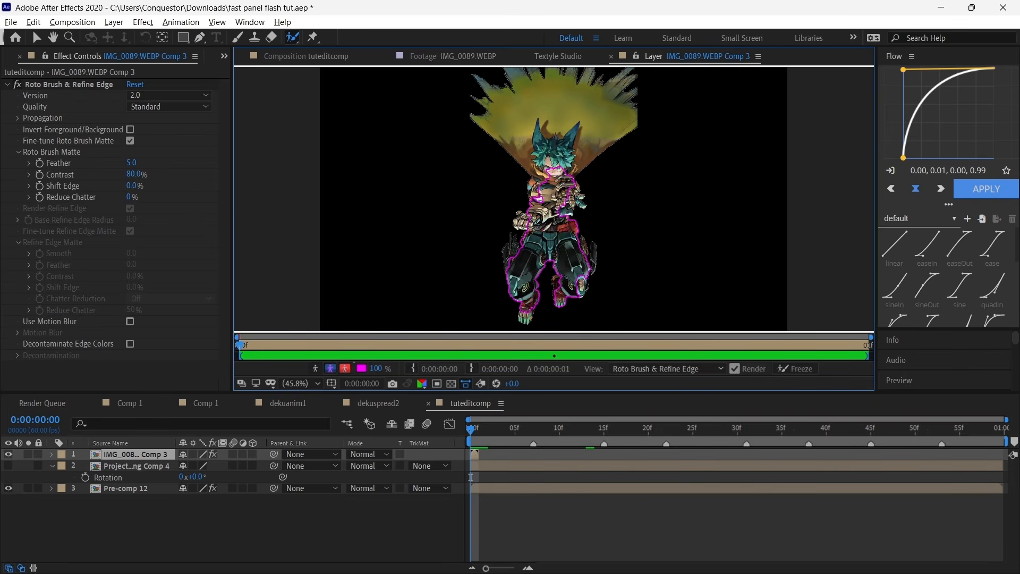
pyautogui.moveTo(532, 149)
pyautogui.mouseDown()
pyautogui.moveTo(557, 263)
pyautogui.moveTo(520, 224)
pyautogui.moveTo(515, 285)
pyautogui.mouseUp()
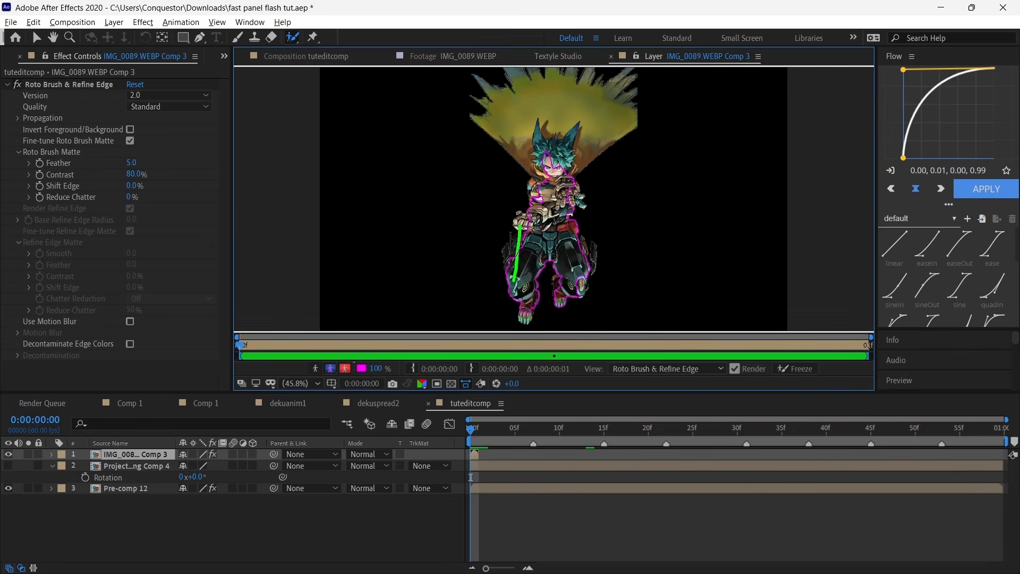
pyautogui.moveTo(511, 248)
pyautogui.mouseDown()
pyautogui.moveTo(518, 273)
pyautogui.moveTo(507, 253)
pyautogui.moveTo(545, 266)
pyautogui.mouseUp()
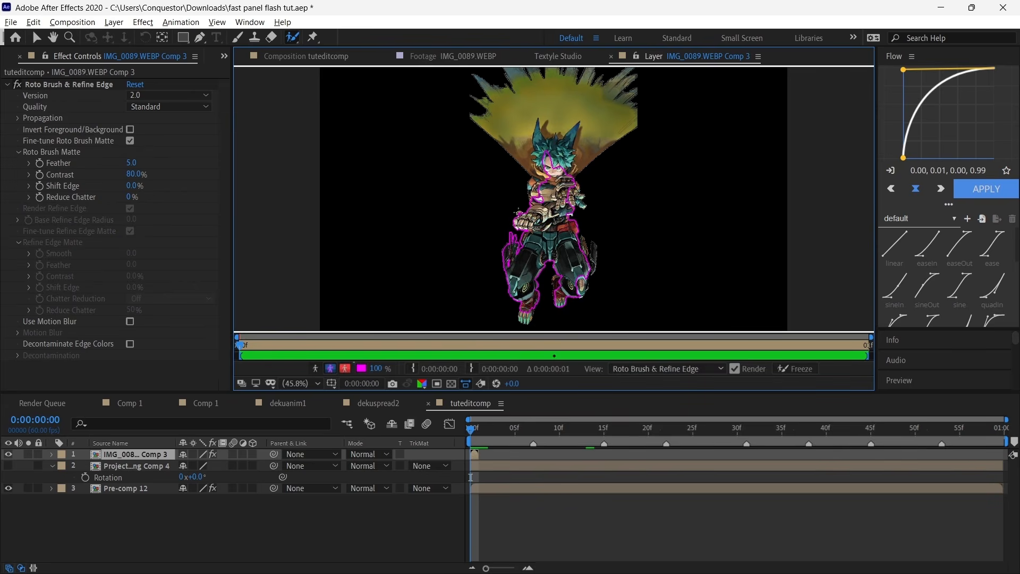
# Extend the Roto Brush selection over the character's head, arms and feet, leaving out the cape.
pyautogui.moveTo(552, 154); pyautogui.dragTo(560, 227)
pyautogui.moveTo(573, 134)
pyautogui.mouseDown()
pyautogui.moveTo(550, 217)
pyautogui.moveTo(581, 202)
pyautogui.moveTo(541, 221)
pyautogui.mouseUp()
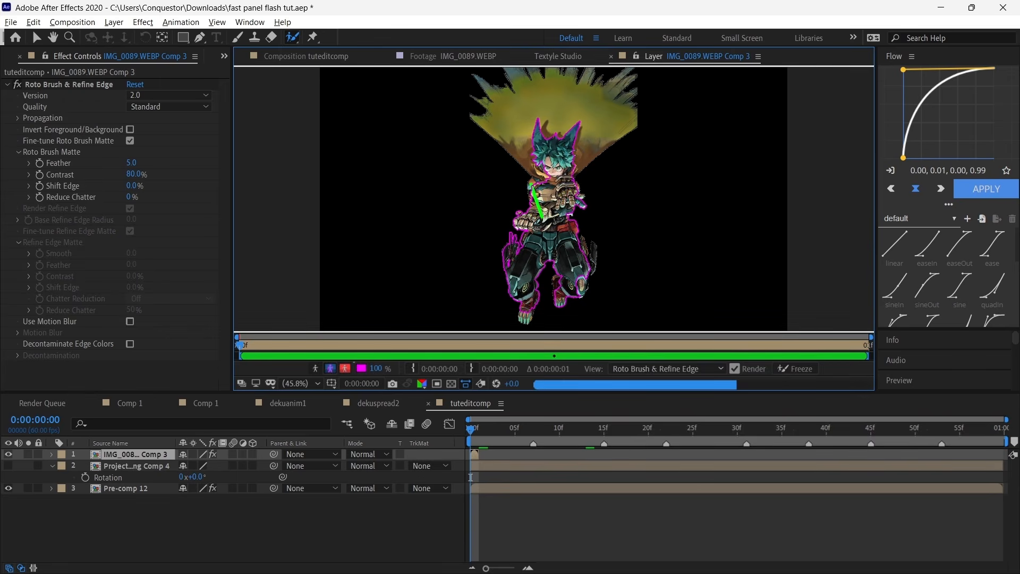
pyautogui.moveTo(547, 163); pyautogui.dragTo(548, 224)
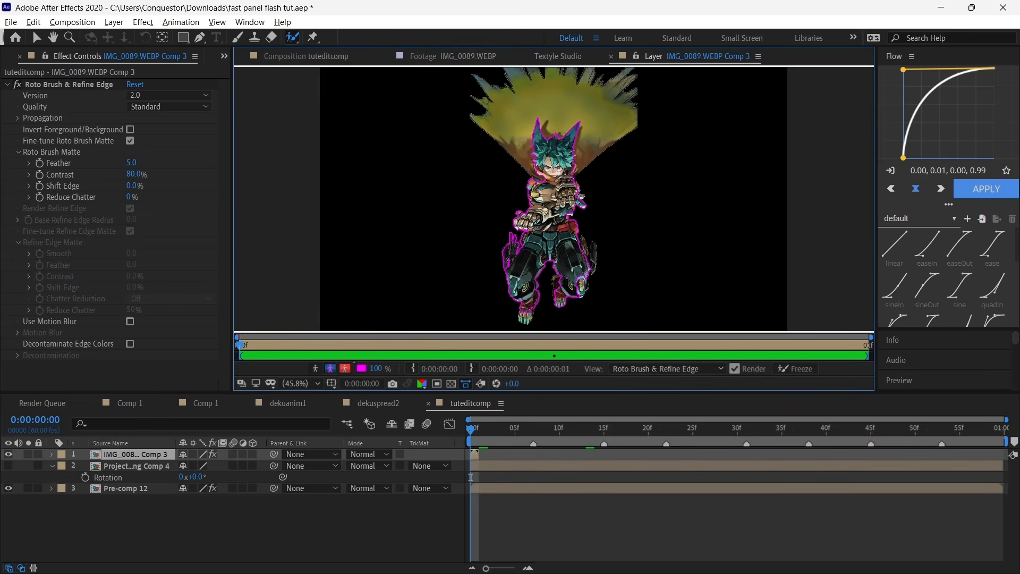
pyautogui.moveTo(549, 184)
pyautogui.mouseDown()
pyautogui.moveTo(542, 236)
pyautogui.moveTo(578, 249)
pyautogui.moveTo(571, 267)
pyautogui.mouseUp()
pyautogui.moveTo(525, 302)
pyautogui.mouseDown()
pyautogui.moveTo(532, 286)
pyautogui.moveTo(526, 318)
pyautogui.moveTo(524, 263)
pyautogui.mouseUp()
# Add the collar on the image-left side of the character's neck to the Roto Brush foreground.
pyautogui.press('.')
pyautogui.press('.')
pyautogui.press('.')
pyautogui.press('.')
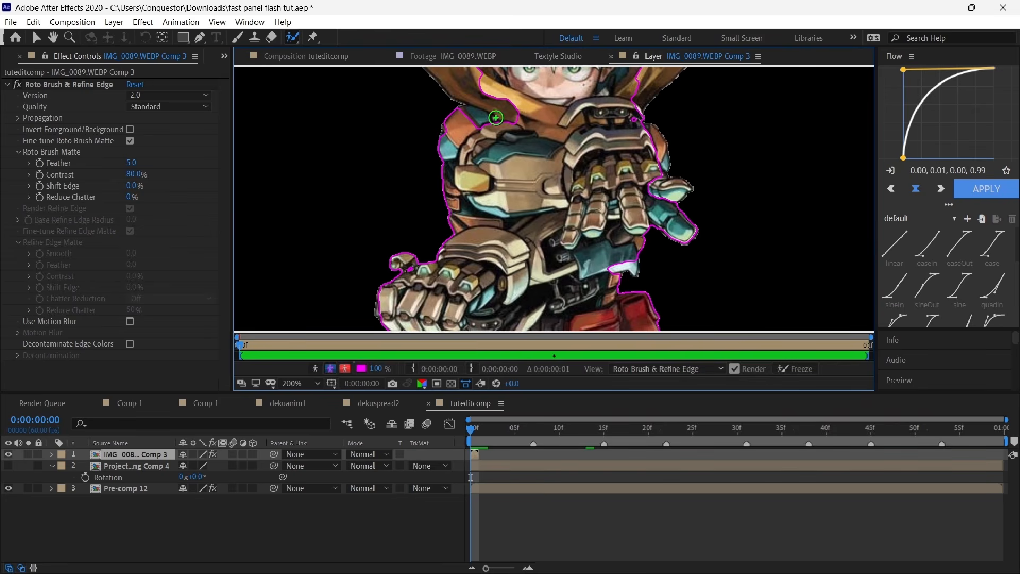
pyautogui.press(',')
pyautogui.press('.')
pyautogui.click(53, 37)
pyautogui.moveTo(485, 145); pyautogui.dragTo(481, 219)
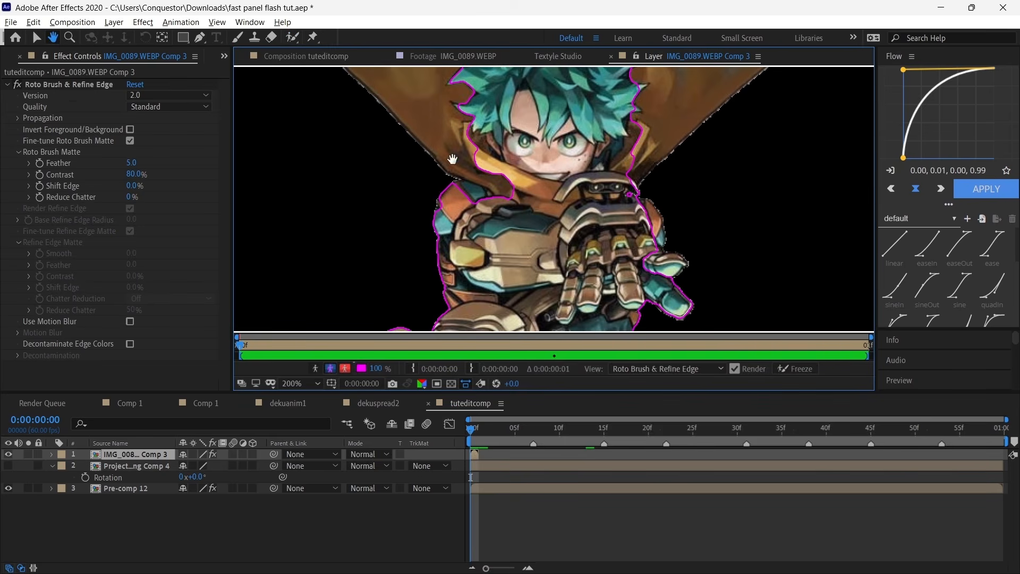
pyautogui.click(292, 37)
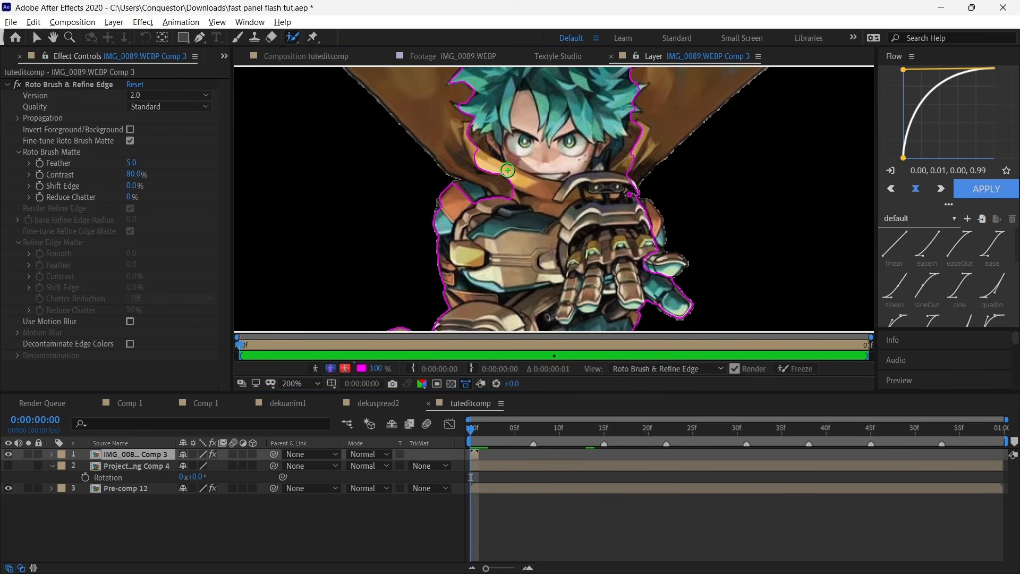
pyautogui.moveTo(461, 139); pyautogui.dragTo(478, 197)
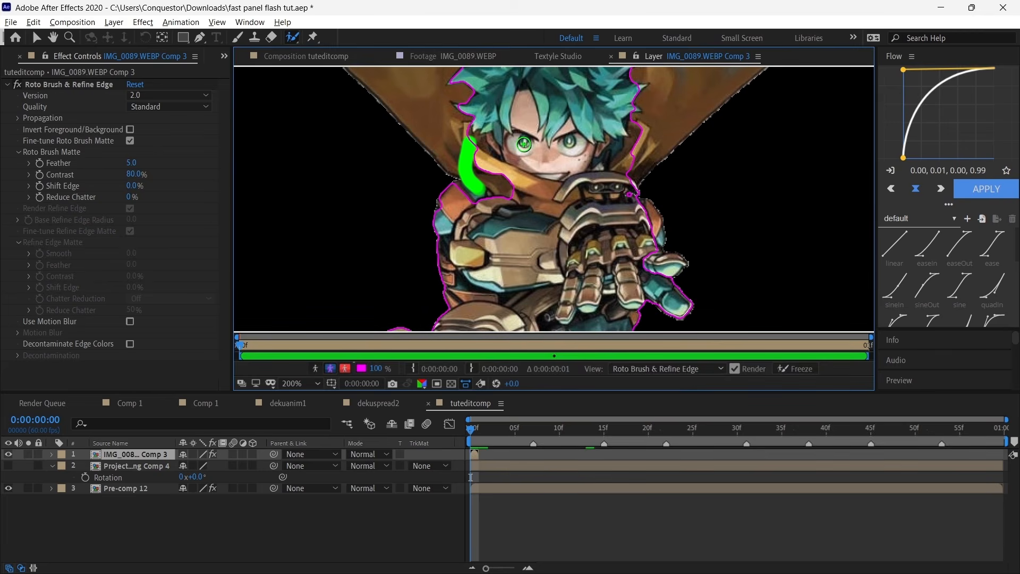
pyautogui.moveTo(451, 140); pyautogui.dragTo(500, 200)
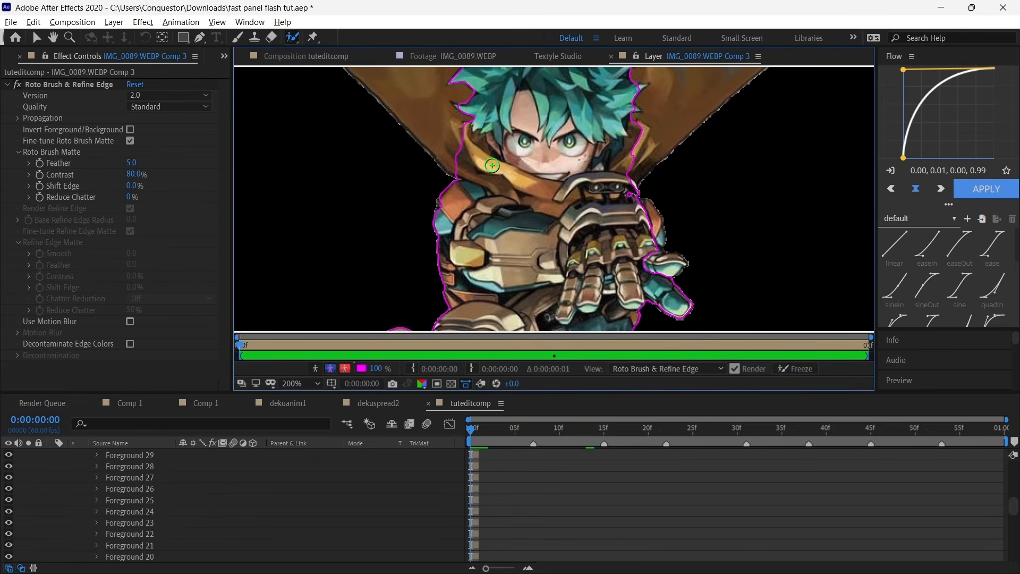
# Add the collar, shoulder and fingers on the image-right side of the character to the Roto Brush foreground.
pyautogui.moveTo(644, 140); pyautogui.dragTo(648, 176)
pyautogui.moveTo(657, 222); pyautogui.dragTo(621, 273)
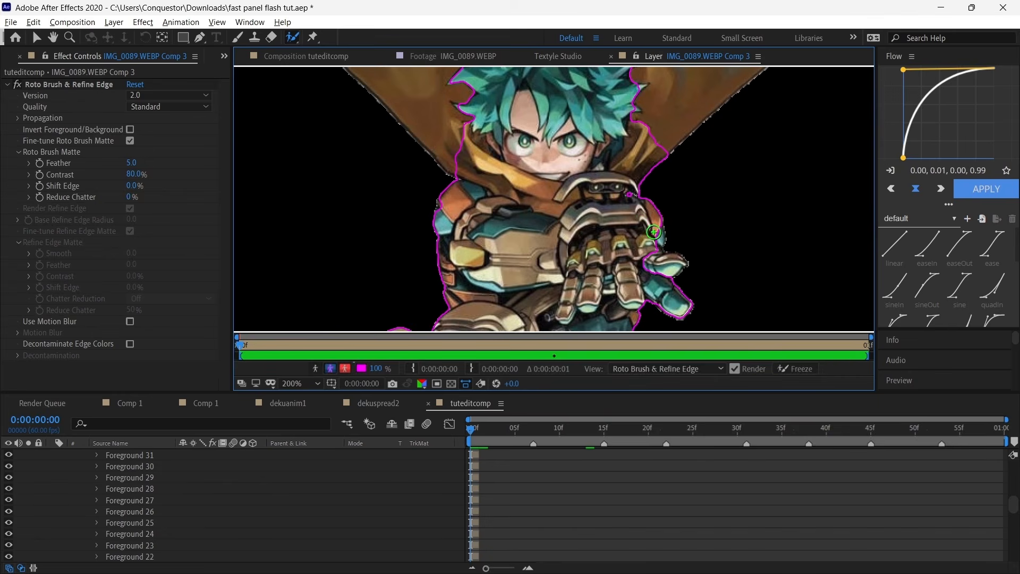
pyautogui.moveTo(658, 235); pyautogui.dragTo(612, 282)
pyautogui.moveTo(681, 263); pyautogui.dragTo(597, 282)
pyautogui.moveTo(681, 264); pyautogui.dragTo(608, 271)
pyautogui.scroll(-3, 628, 259)
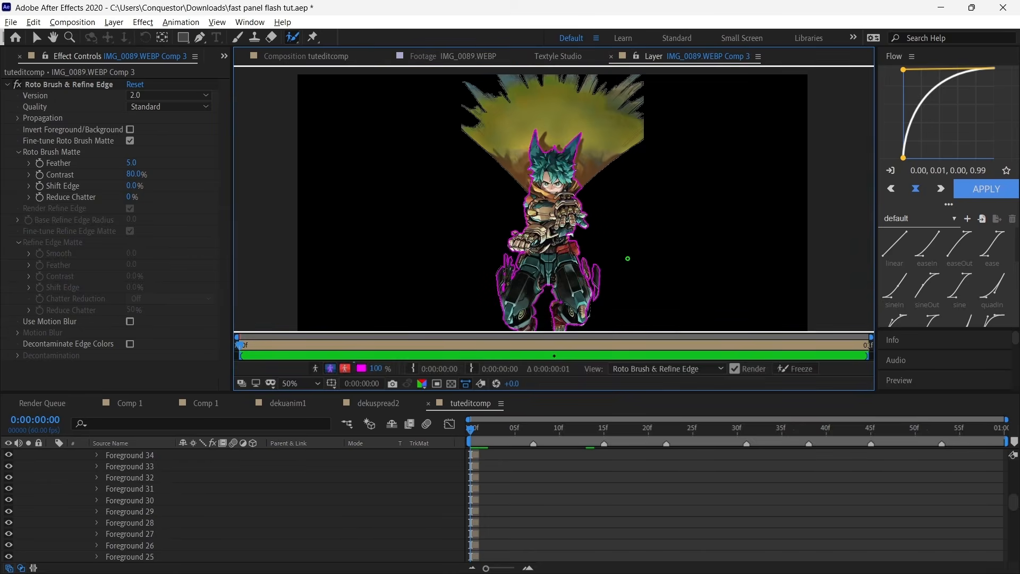
pyautogui.scroll(-1, 583, 292)
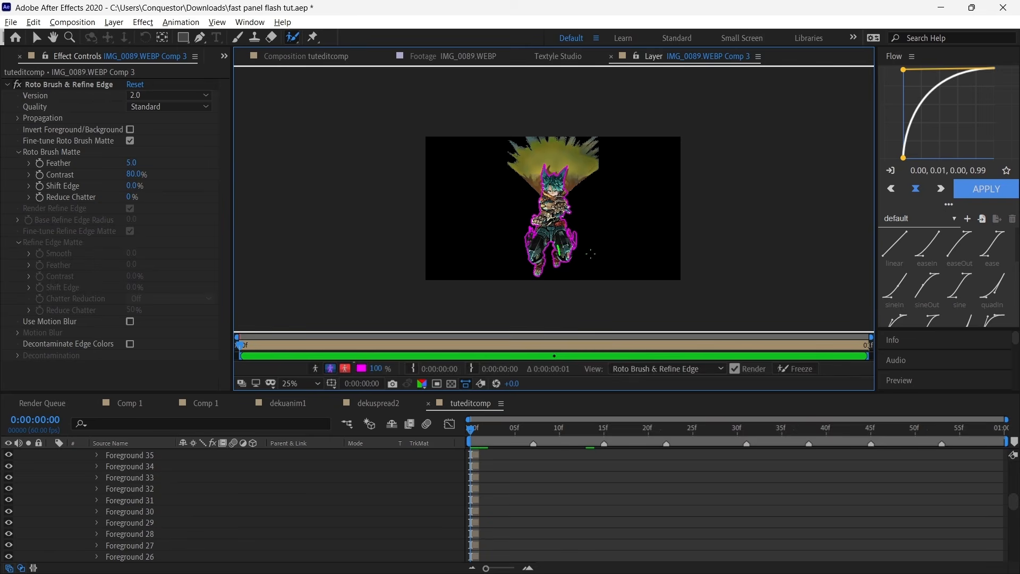
pyautogui.click(312, 384)
pyautogui.click(310, 166)
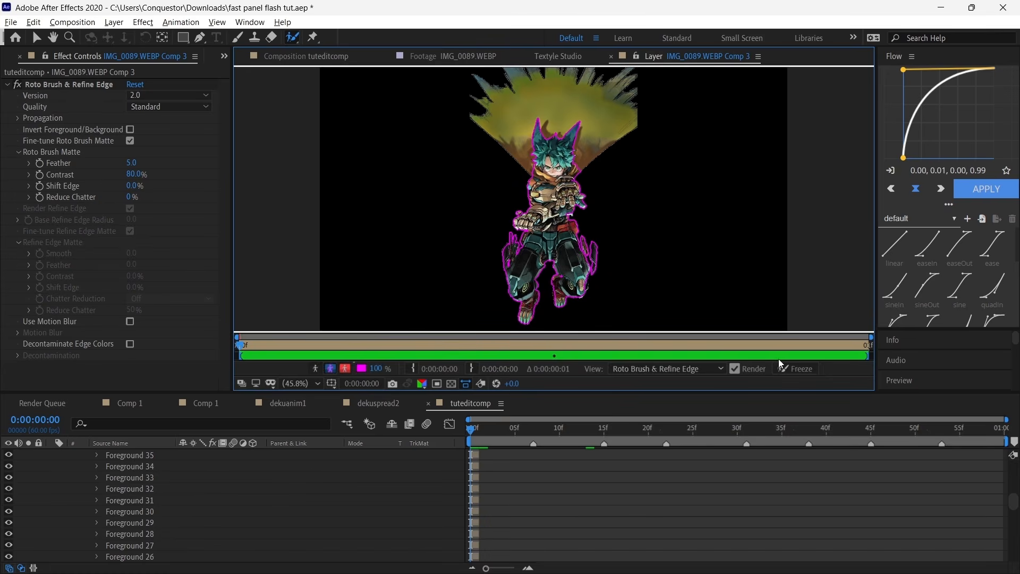
# Set the Roto Brush Quality to Best and Feather to 10, and freeze the matte.
pyautogui.click(151, 108)
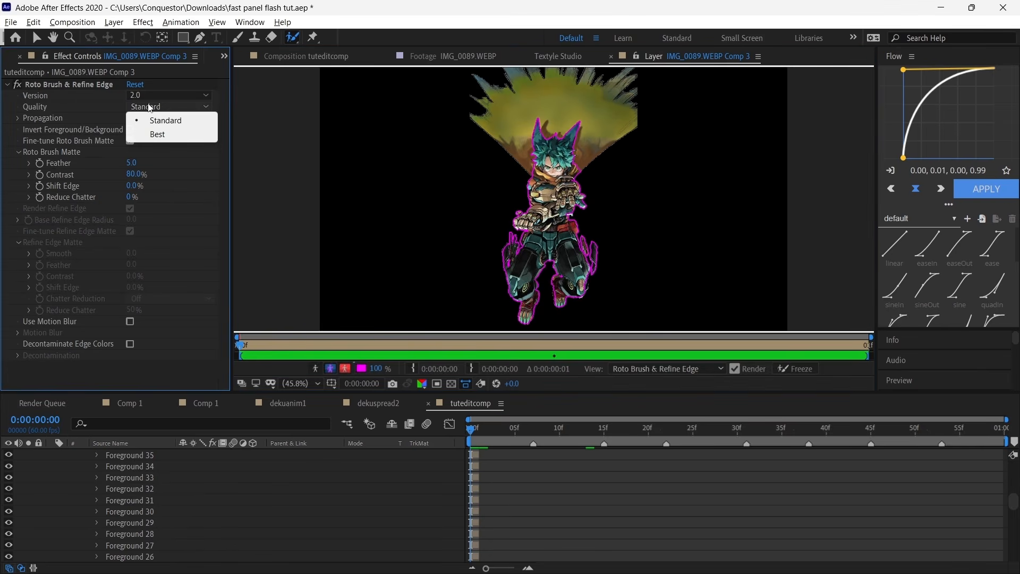
pyautogui.click(142, 132)
pyautogui.click(132, 163)
pyautogui.write('10')
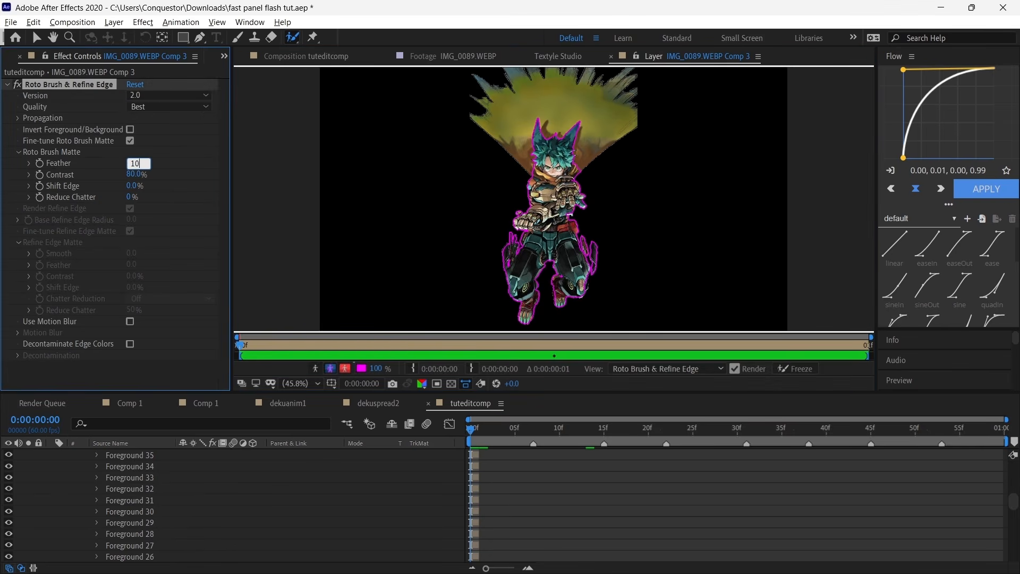
pyautogui.press('Return')
pyautogui.click(805, 366)
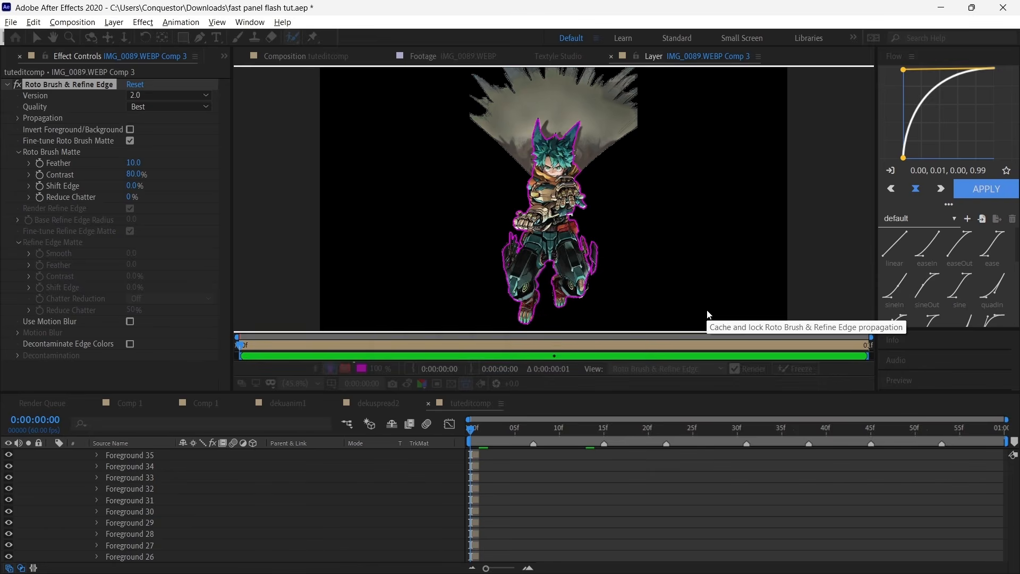
# Return to the tuteditcomp composition, collapse the rotoscoped layer's properties and show the Project Name 767(1).png comp again.
pyautogui.click(329, 57)
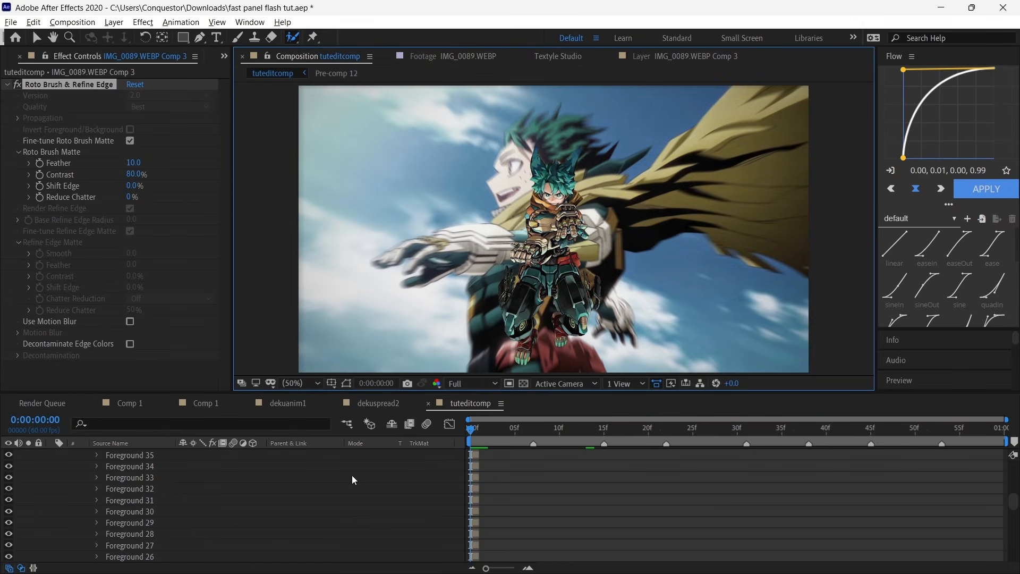
pyautogui.press('e')
pyautogui.click(52, 455)
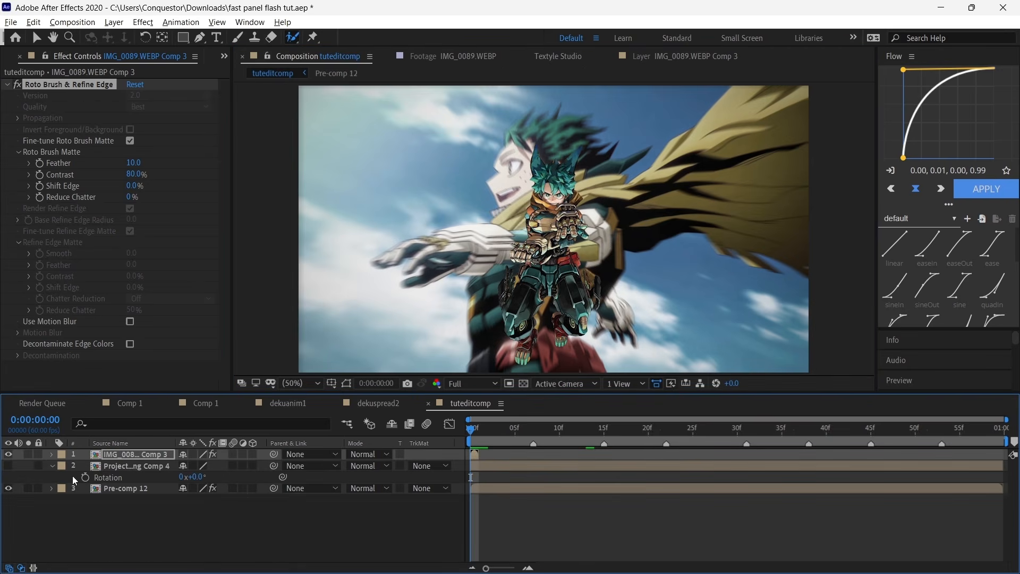
pyautogui.click(8, 466)
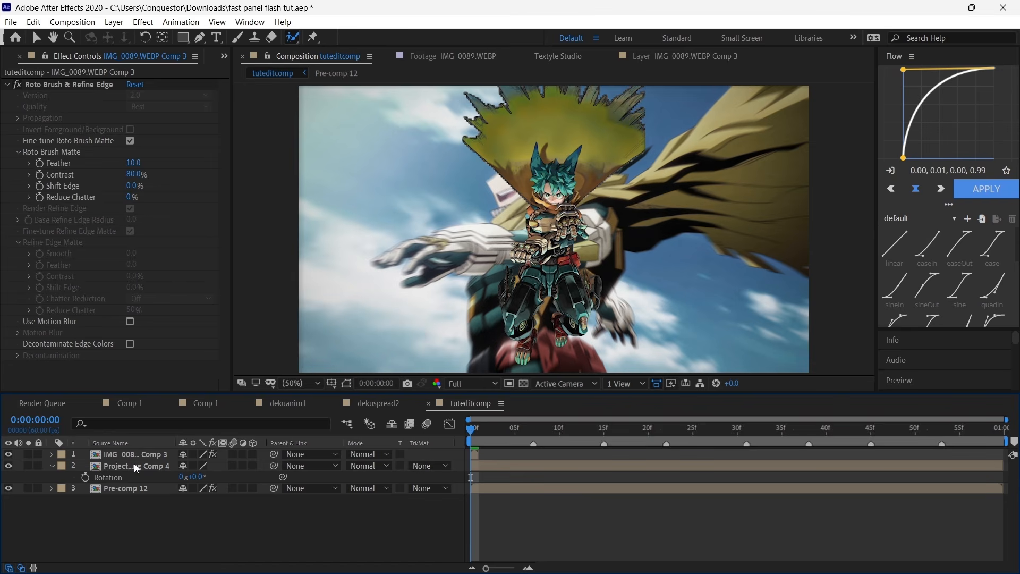
# Try a different Rotation on the Project Name 767(1).png comp, and undo it.
pyautogui.moveTo(202, 477); pyautogui.dragTo(243, 493)
pyautogui.hotkey('ctrl', 'z')
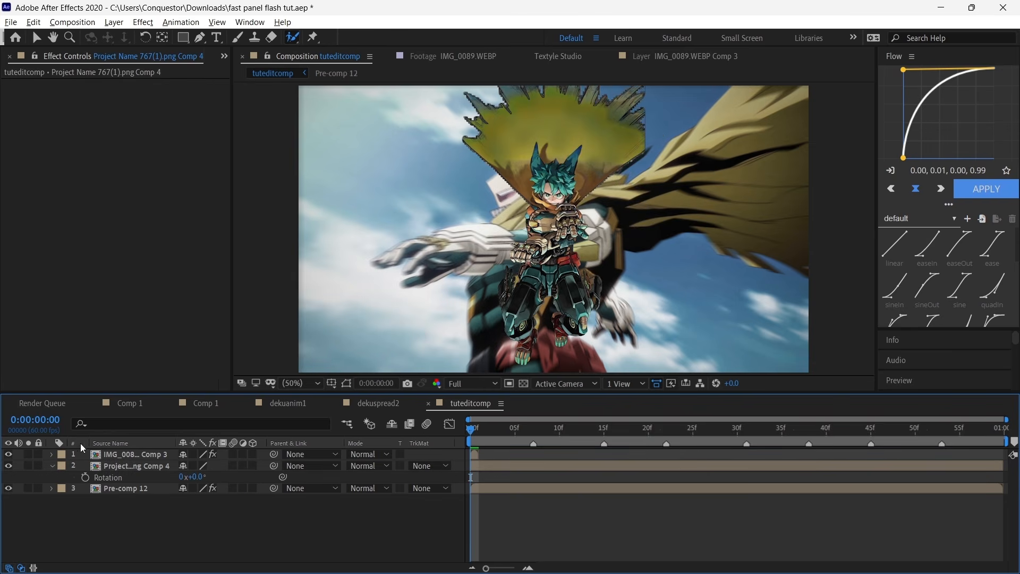
# Pre-compose the rotoscoped IMG_0089.WEBP Comp 3 layer and apply Freeze Frame to the result.
pyautogui.click(123, 452)
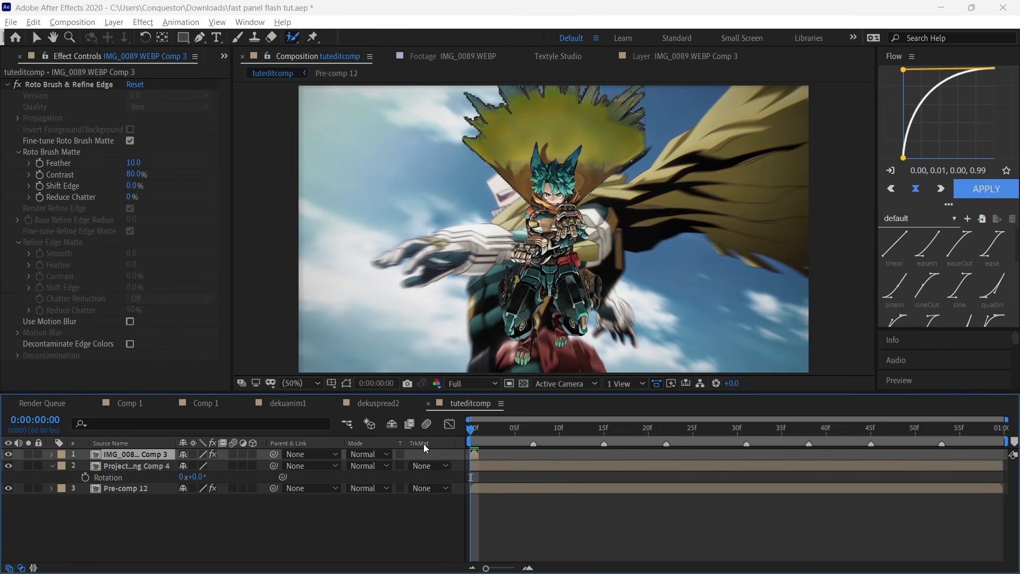
pyautogui.hotkey('ctrl', 'shift', 'c')
pyautogui.press('Return')
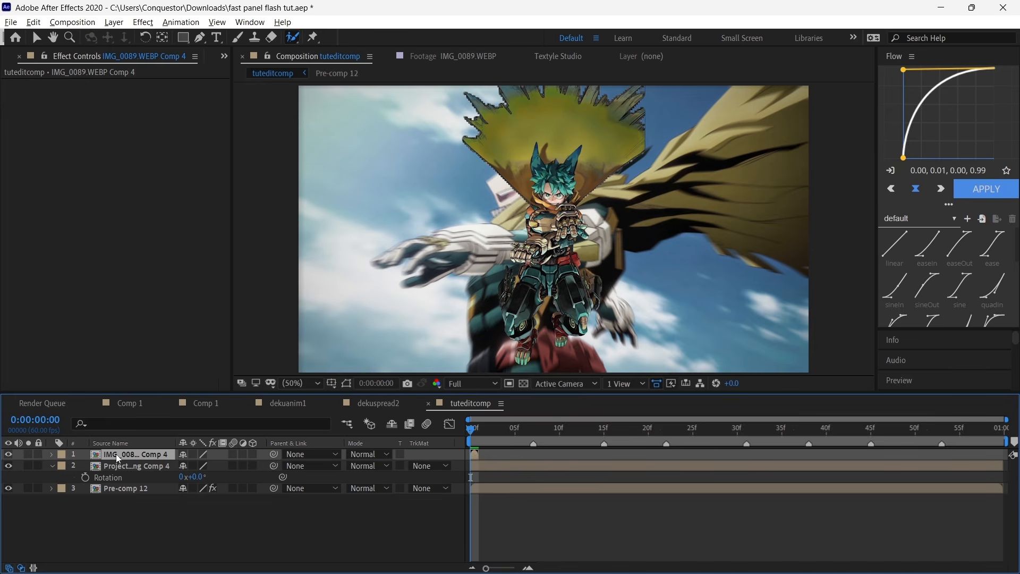
pyautogui.rightClick(155, 456)
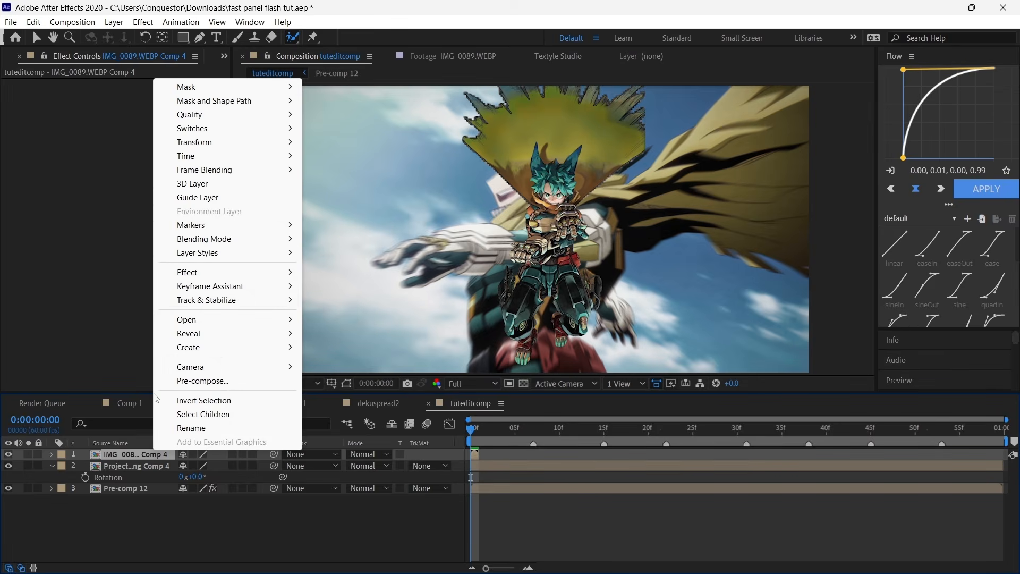
pyautogui.moveTo(255, 156)
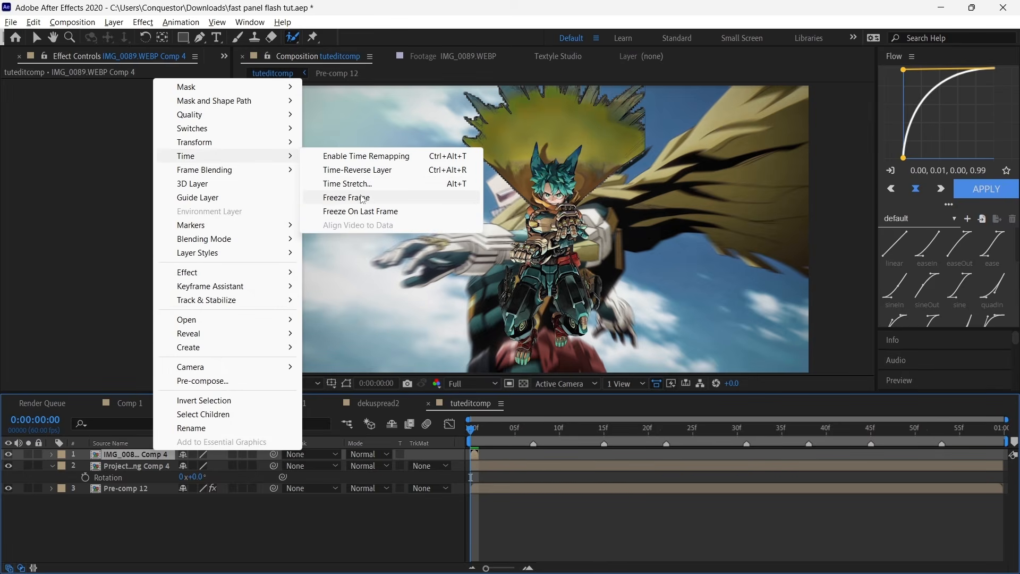
pyautogui.click(359, 197)
# Deselect all layers and collapse the revealed Time Remap and Rotation properties.
pyautogui.hotkey('ctrl', 'a')
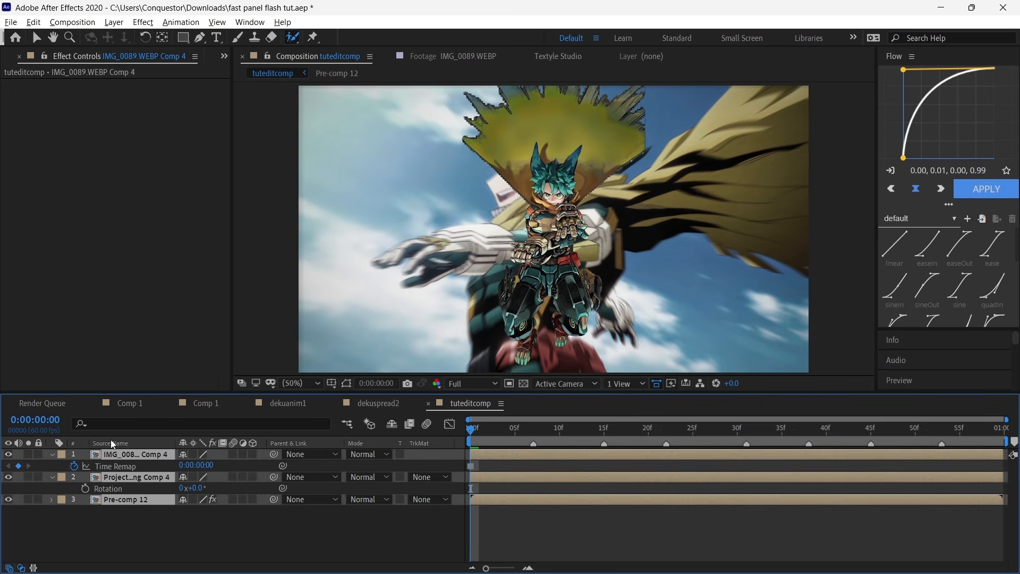
pyautogui.press('F2')
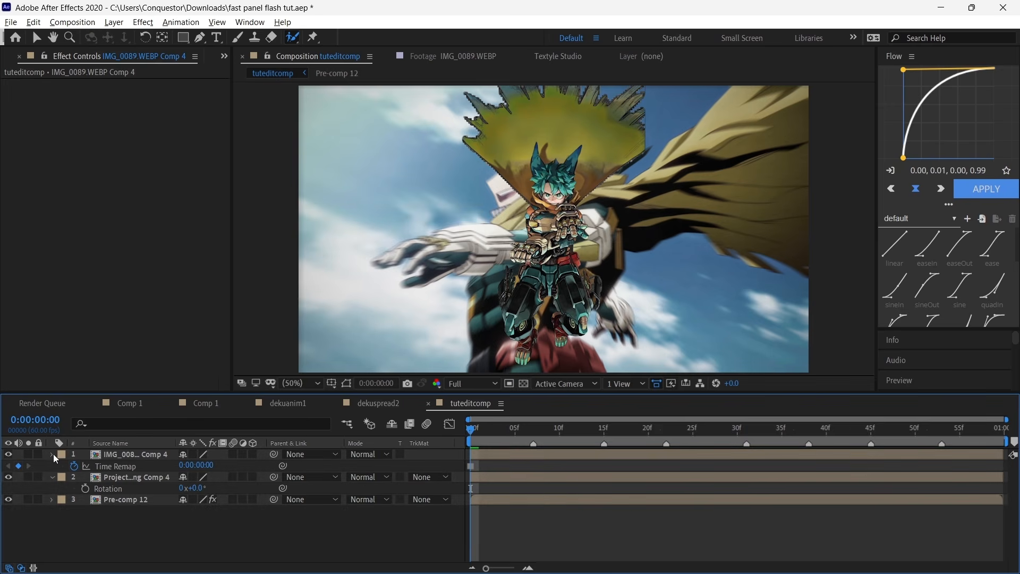
pyautogui.click(53, 454)
pyautogui.click(53, 468)
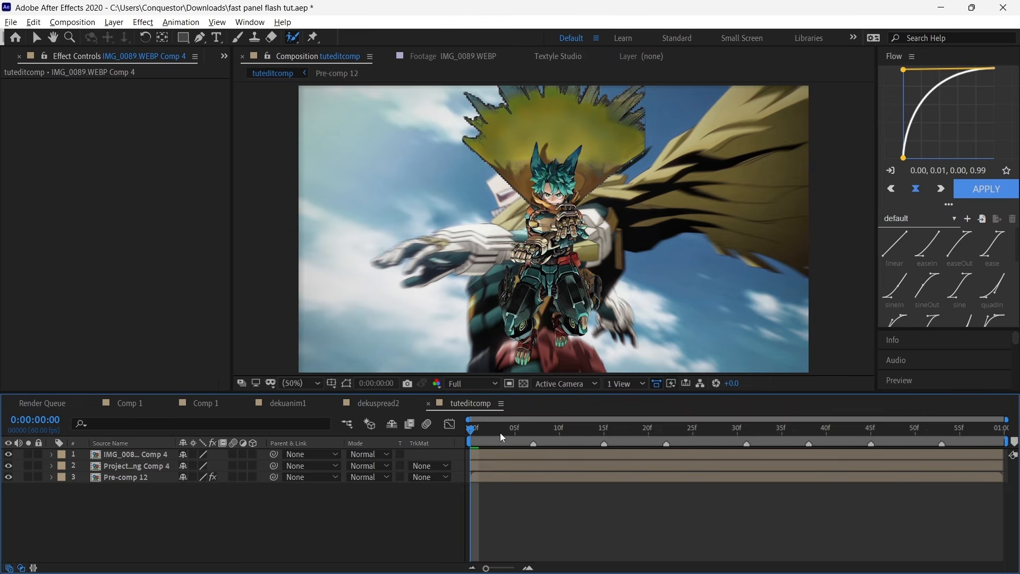
pyautogui.moveTo(500, 433); pyautogui.dragTo(455, 441)
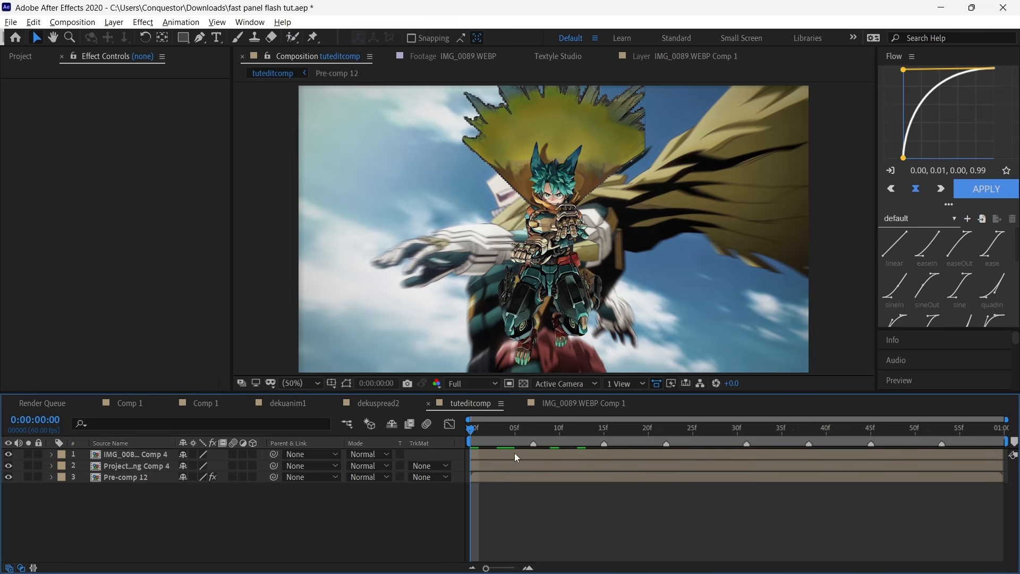
pyautogui.click(132, 467)
pyautogui.hotkey('ctrl', 'space')
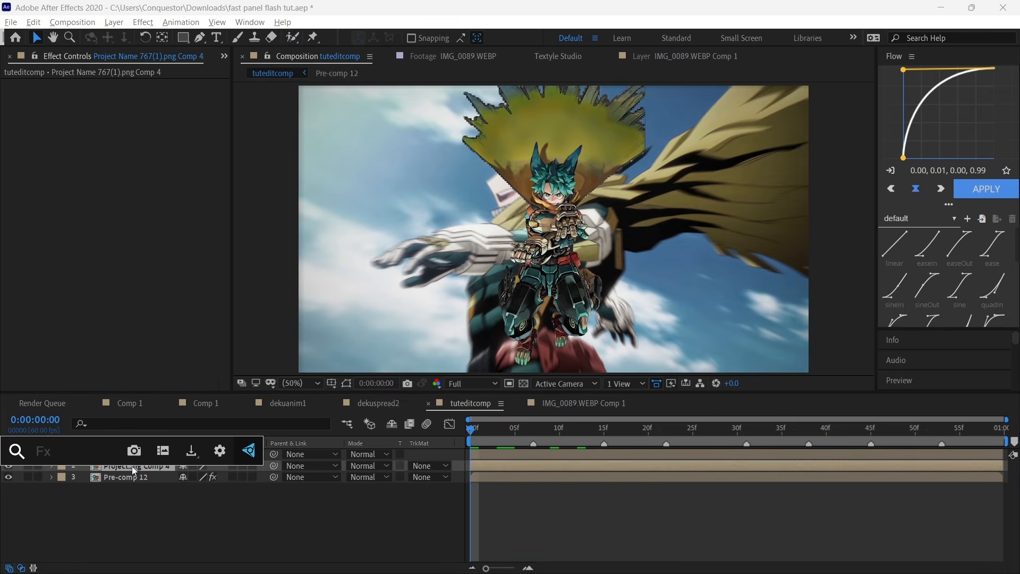
pyautogui.write('wave w')
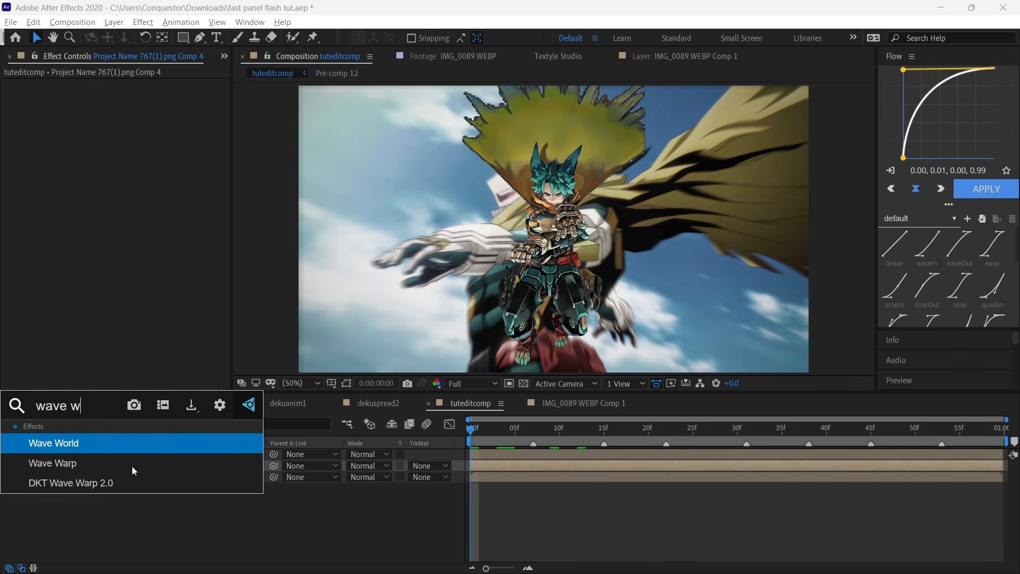
pyautogui.press('Return')
pyautogui.hotkey('ctrl', 'z')
# Apply the Wave Warp effect to the Project Name 767(1).png Comp 4 layer and set its Direction to 0°.
pyautogui.hotkey('ctrl', 'space')
pyautogui.write('wa')
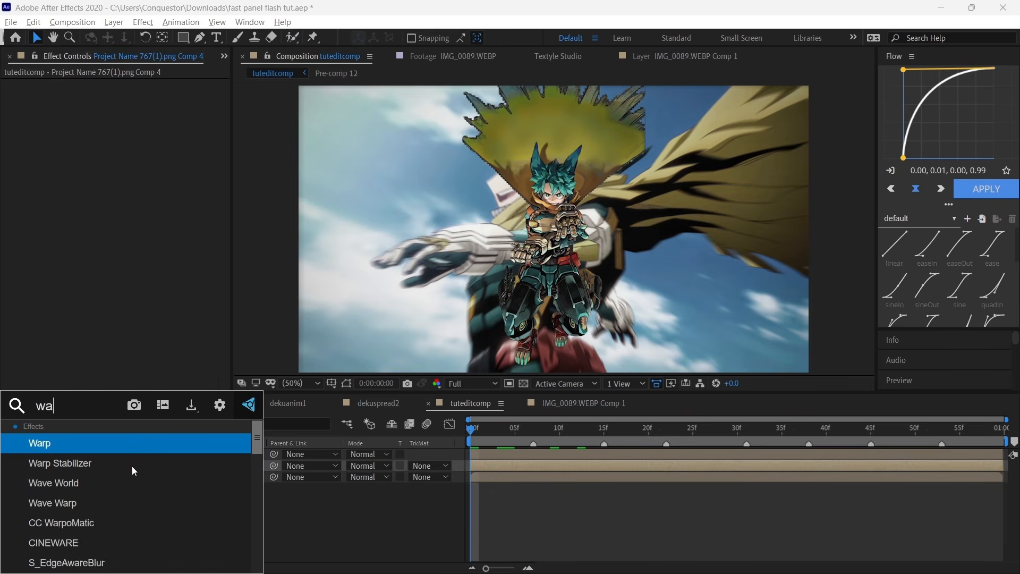
pyautogui.write('ve wa')
pyautogui.click(93, 441)
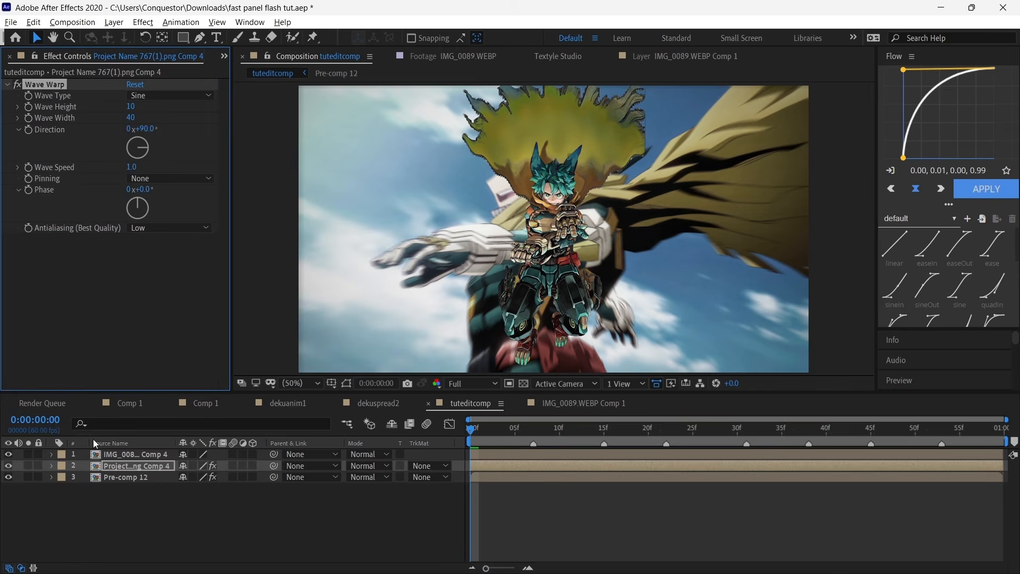
pyautogui.click(145, 128)
pyautogui.write('0')
pyautogui.press('Return')
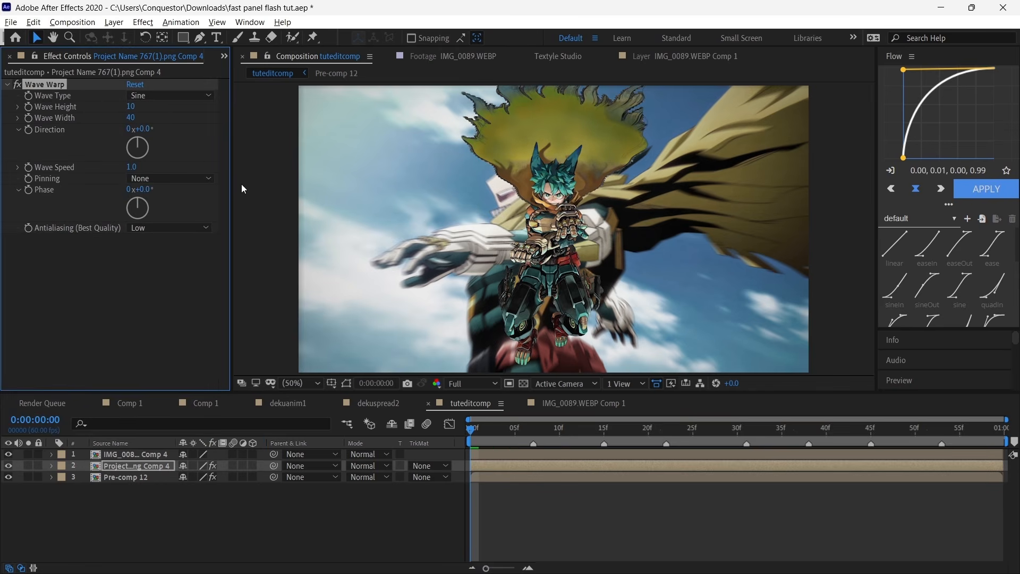
# Try a Wave Speed of 2 for the cape layer's Wave Warp.
pyautogui.moveTo(488, 445); pyautogui.dragTo(613, 431)
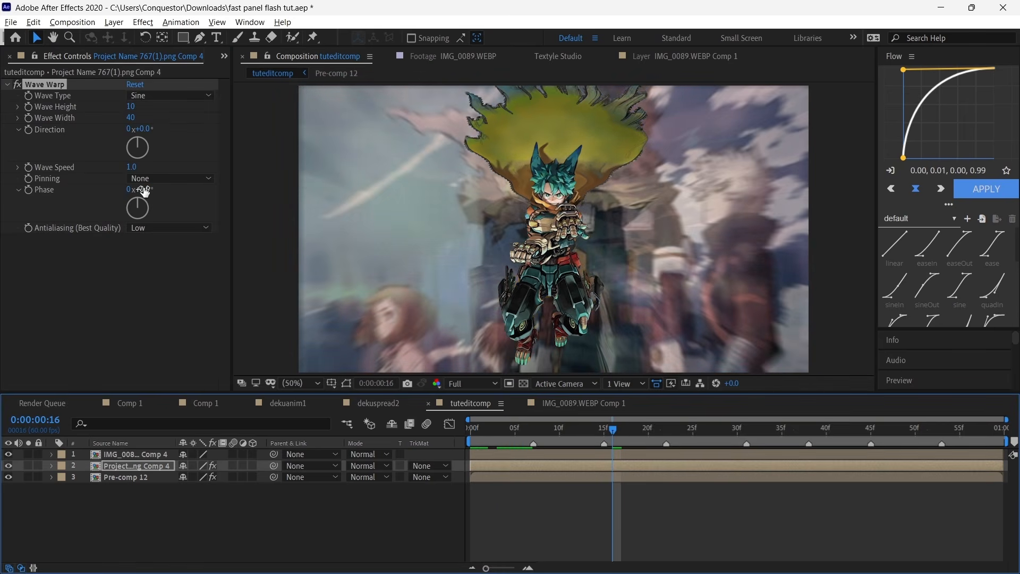
pyautogui.click(132, 168)
pyautogui.write('2')
pyautogui.press('Return')
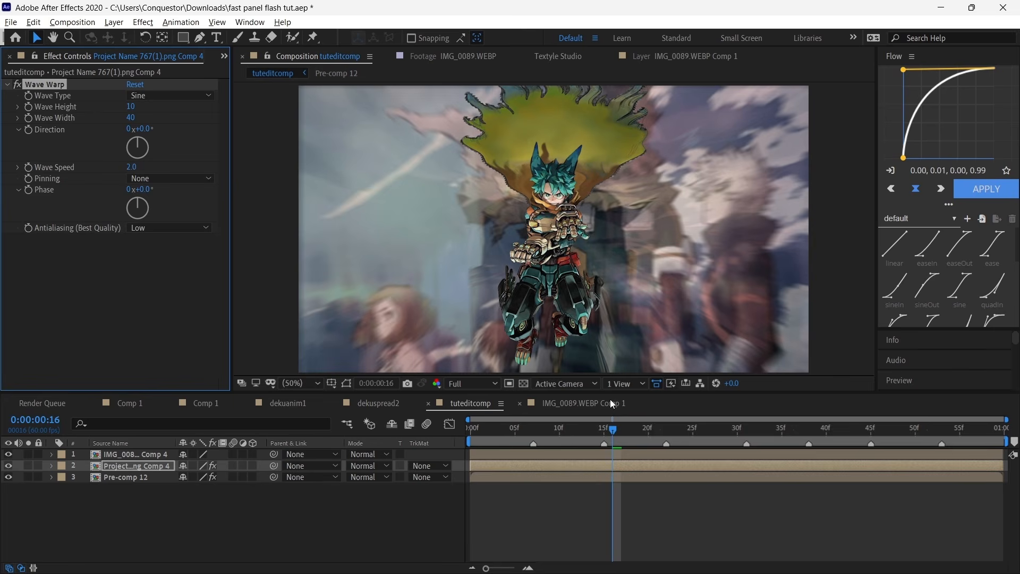
# Set the Wave Warp's Phase to 145° and preview the cape's motion from the first frame.
pyautogui.moveTo(513, 434); pyautogui.dragTo(543, 440)
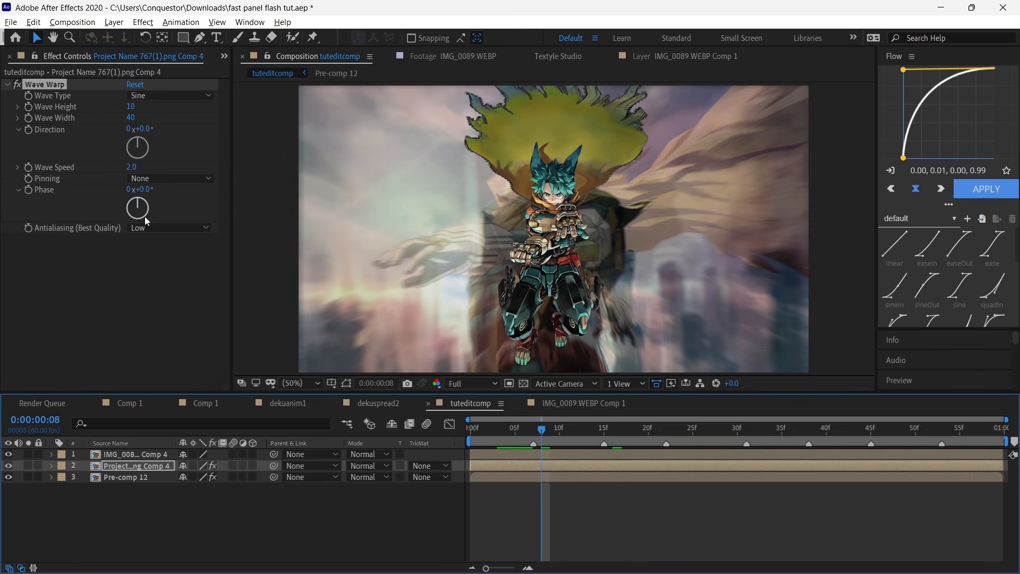
pyautogui.moveTo(144, 216)
pyautogui.mouseDown()
pyautogui.moveTo(151, 209)
pyautogui.moveTo(146, 219)
pyautogui.mouseUp()
pyautogui.moveTo(545, 435); pyautogui.dragTo(451, 453)
pyautogui.press('space')
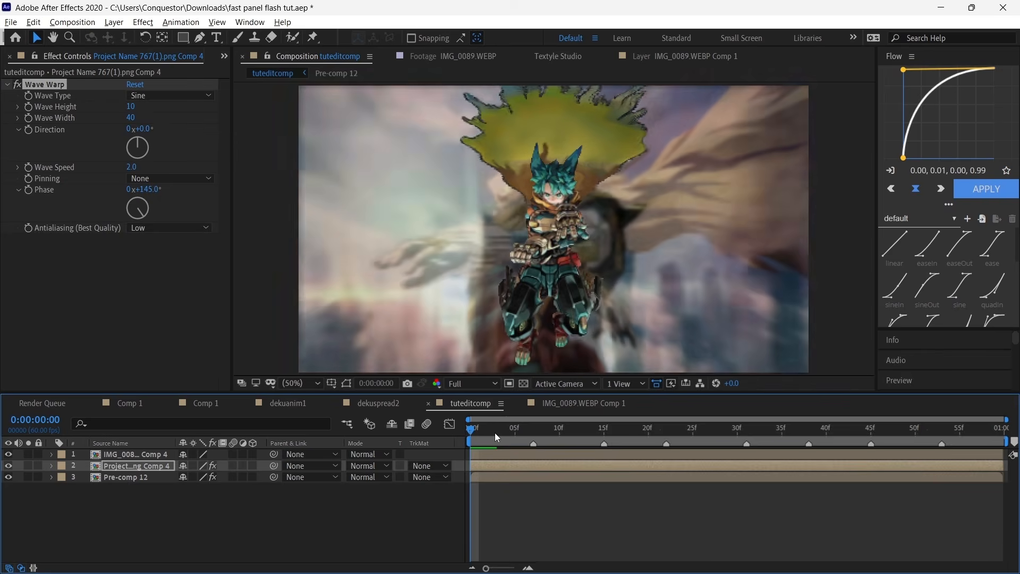
pyautogui.click(515, 433)
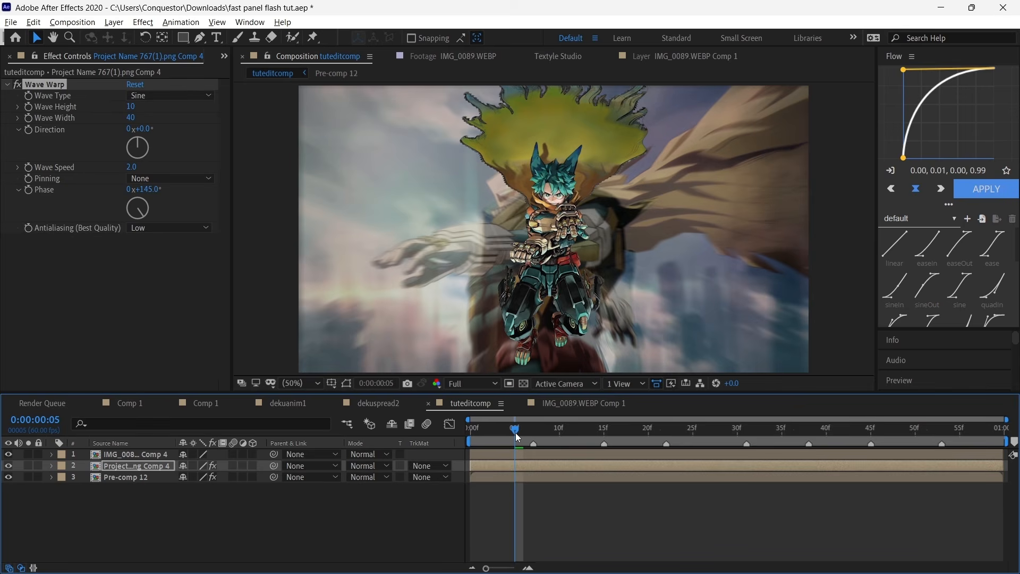
# Set the Wave Warp's Wave Speed to 1.2 and preview the composition.
pyautogui.click(133, 166)
pyautogui.write('1.2')
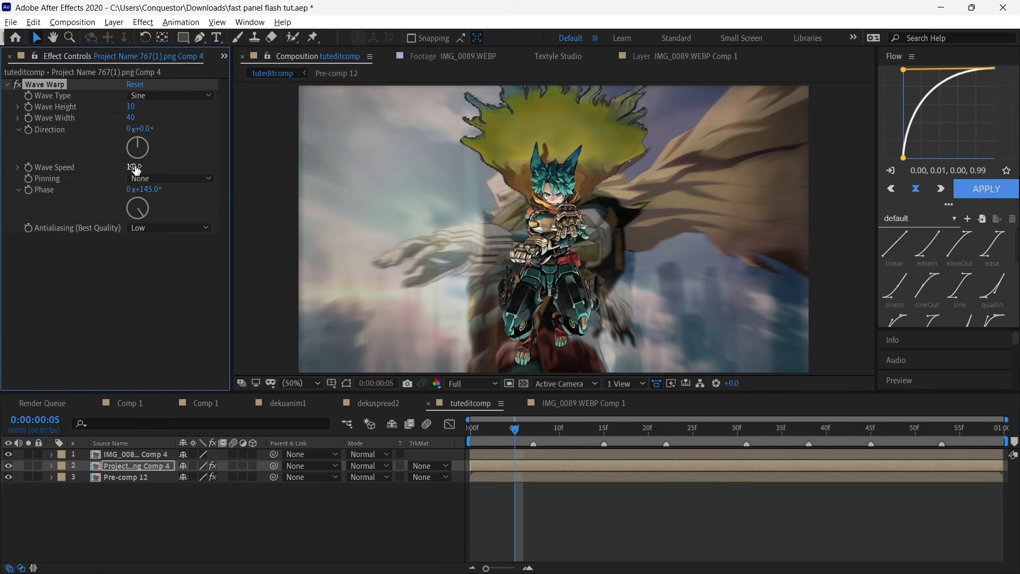
pyautogui.press('Return')
pyautogui.press('space')
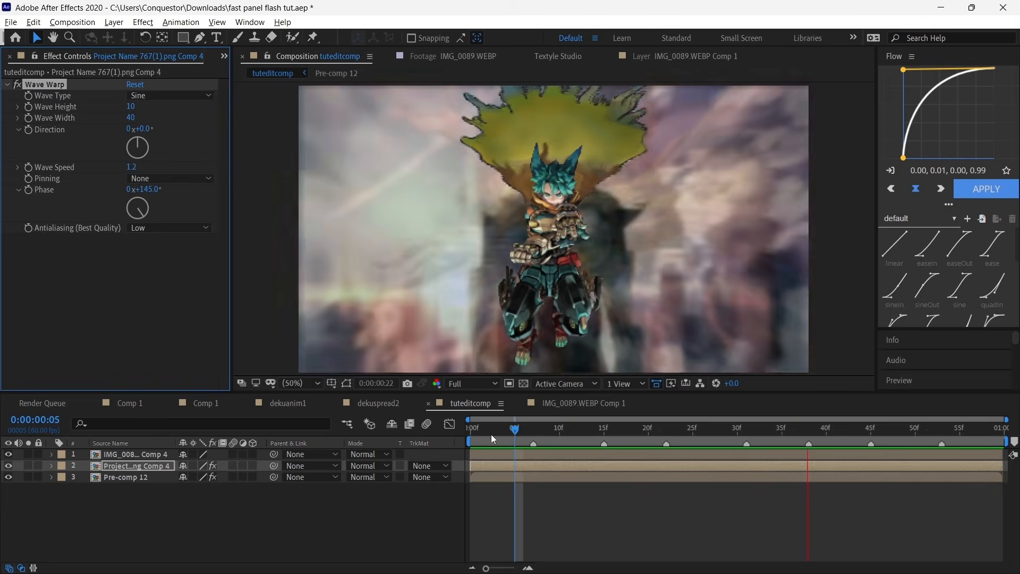
pyautogui.press('space')
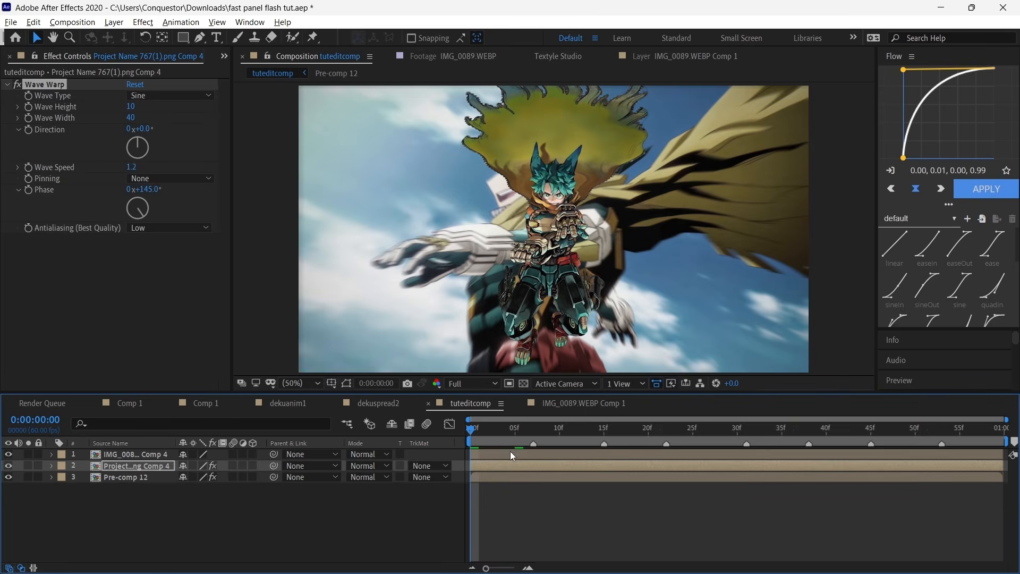
# Keyframe the Rotation of the Project Name 767(1).png Comp 4 layer at frames 0 and 15, setting it to 55° at frame 0.
pyautogui.click(493, 436)
pyautogui.moveTo(493, 435); pyautogui.dragTo(407, 452)
pyautogui.click(162, 466)
pyautogui.press('r')
pyautogui.click(86, 477)
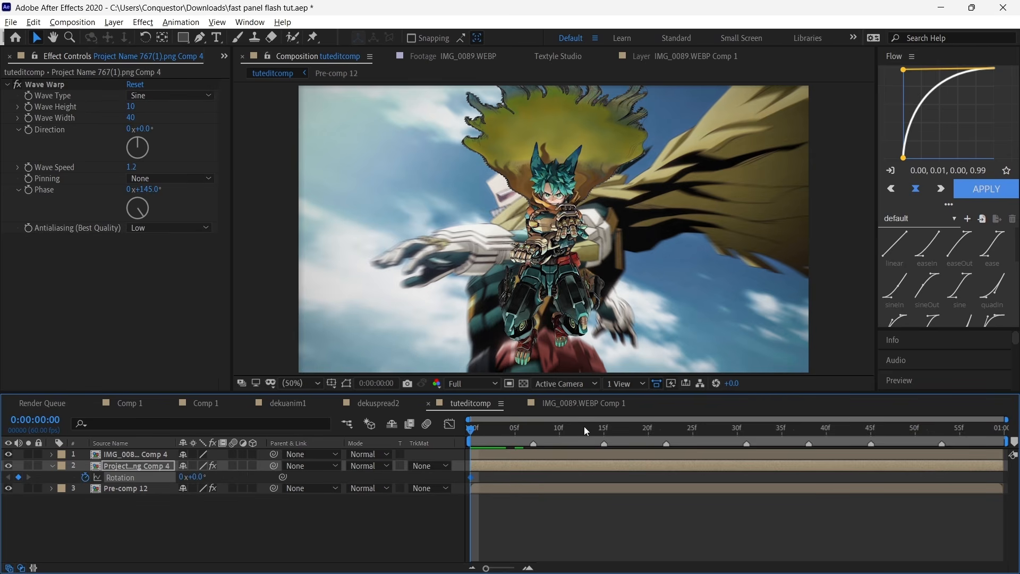
pyautogui.moveTo(585, 427); pyautogui.dragTo(604, 440)
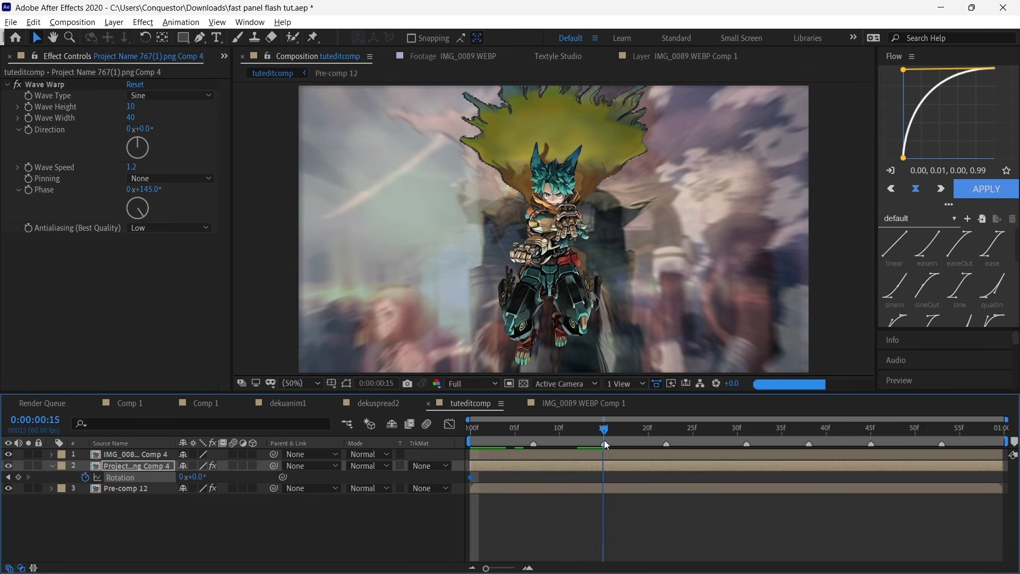
pyautogui.click(18, 477)
pyautogui.press('Home')
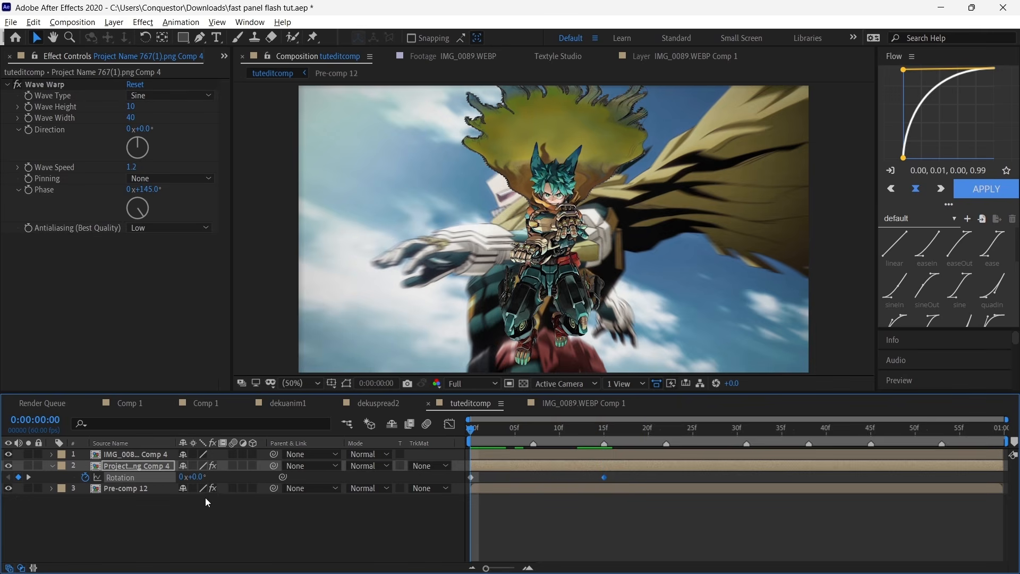
pyautogui.moveTo(199, 477); pyautogui.dragTo(280, 523)
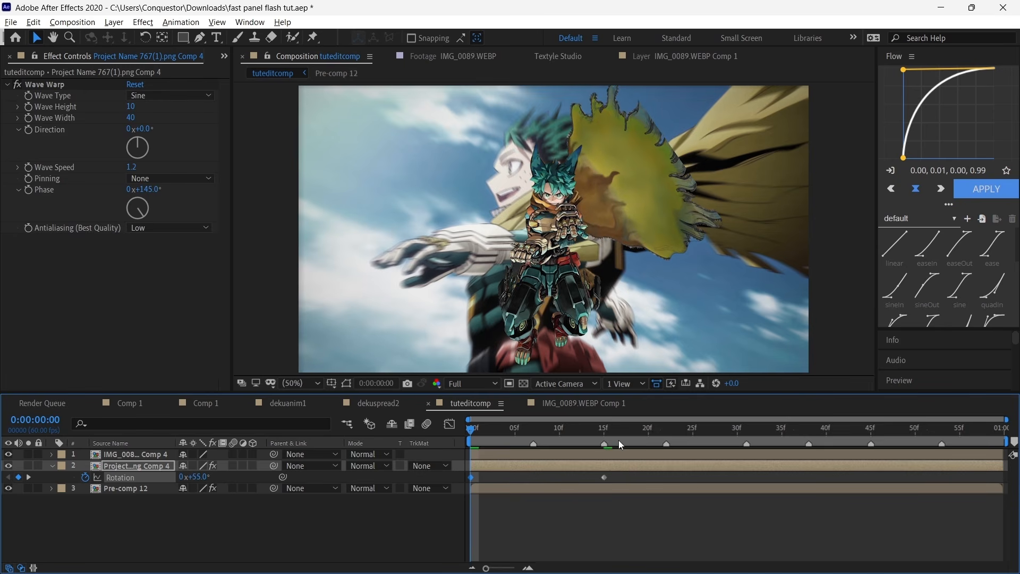
# Apply Easy Ease to both Rotation keyframes of the cape layer and preview the animation.
pyautogui.moveTo(468, 472); pyautogui.dragTo(699, 493)
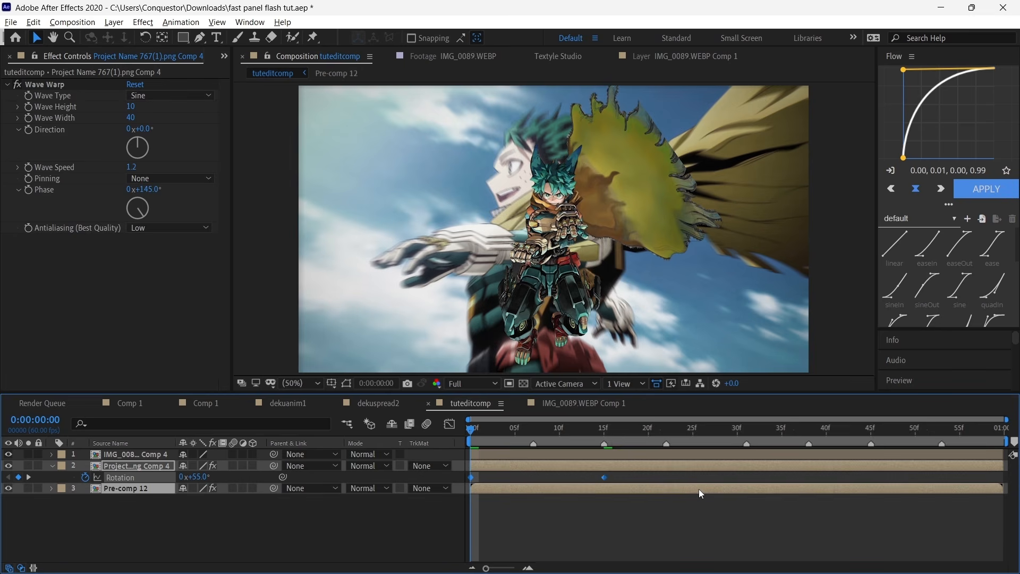
pyautogui.moveTo(512, 435); pyautogui.dragTo(409, 443)
pyautogui.press('F9')
pyautogui.press('space')
pyautogui.press('space')
# Move the cape layer's second Rotation keyframe to frame 27 while leaving the first at frame 0.
pyautogui.click(649, 484)
pyautogui.moveTo(612, 475); pyautogui.dragTo(427, 481)
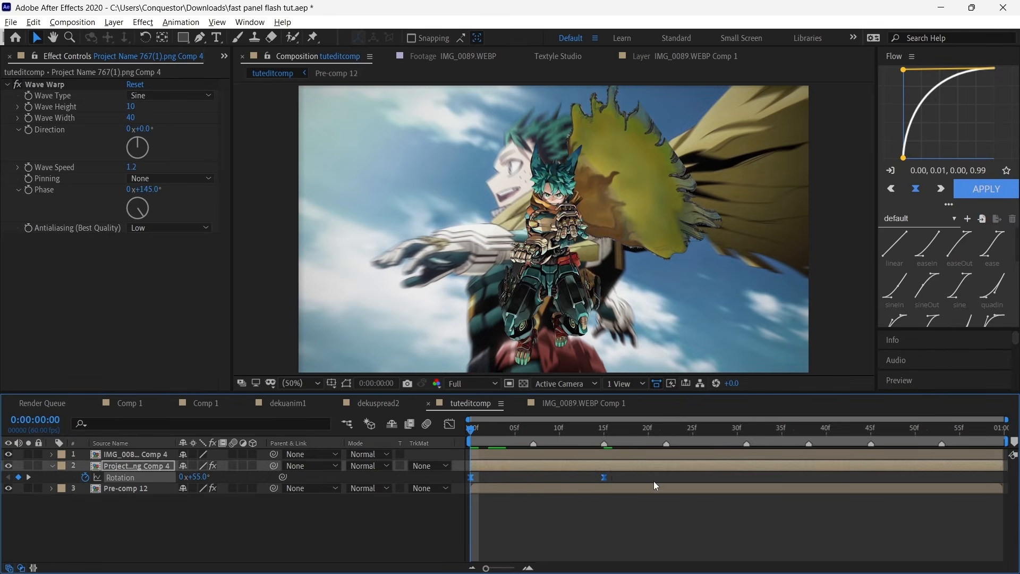
pyautogui.moveTo(604, 477); pyautogui.dragTo(836, 487)
pyautogui.press('space')
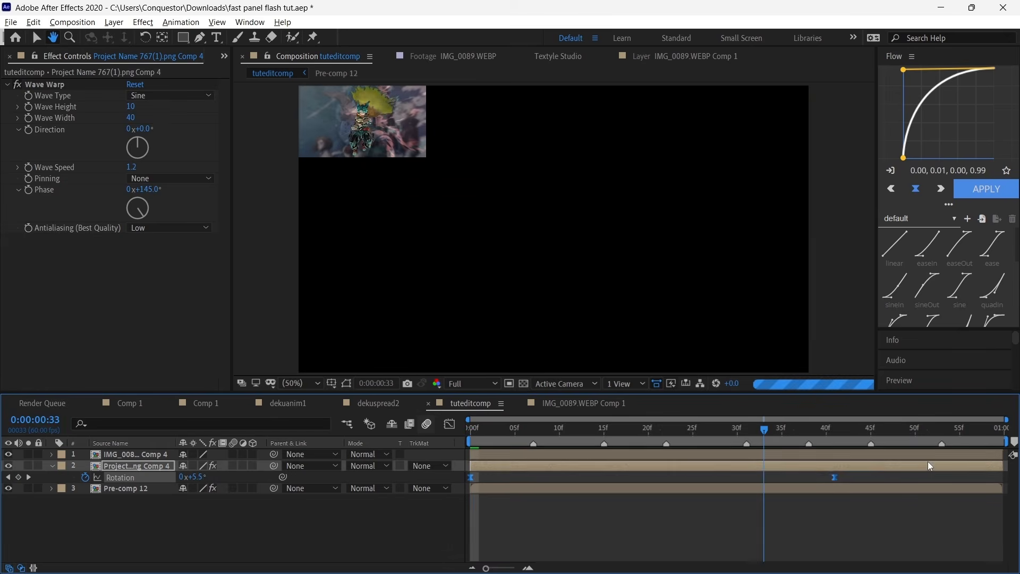
pyautogui.moveTo(837, 478); pyautogui.dragTo(713, 476)
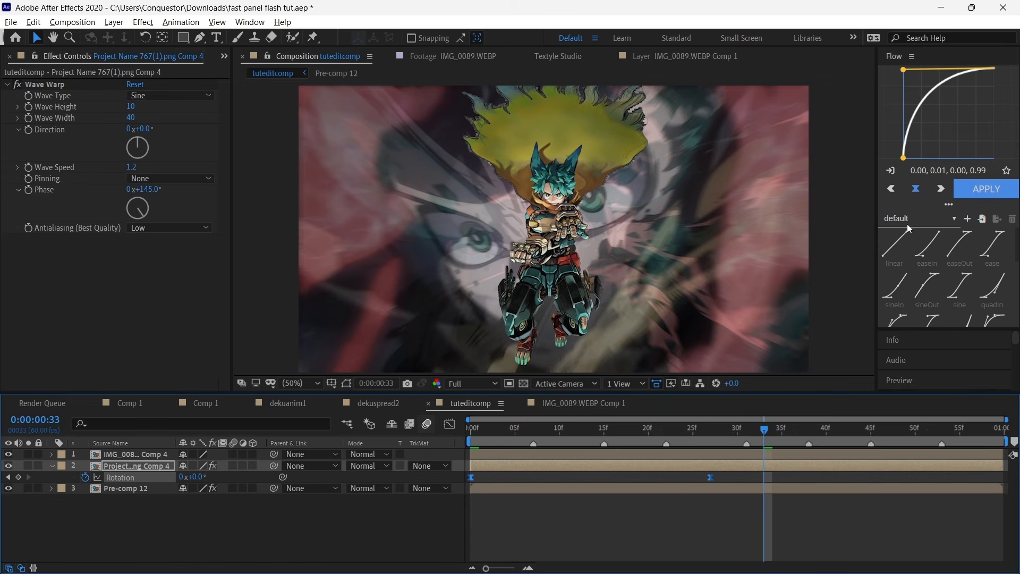
# Apply the Flow curve 0.00, 0.01, 0.00, 0.99 to the Rotation keyframes, preview the swing and deselect the layers.
pyautogui.click(981, 186)
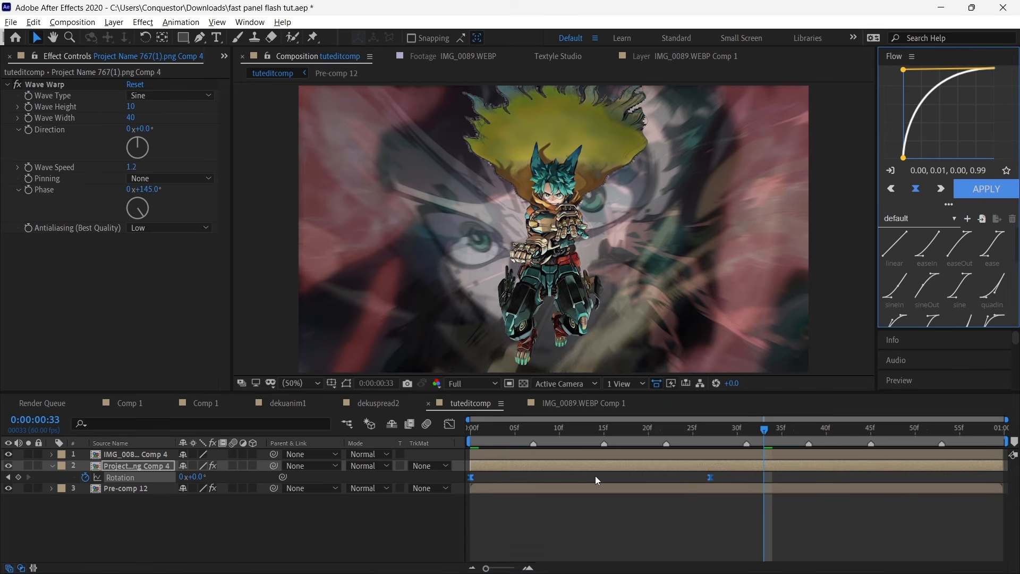
pyautogui.press('space')
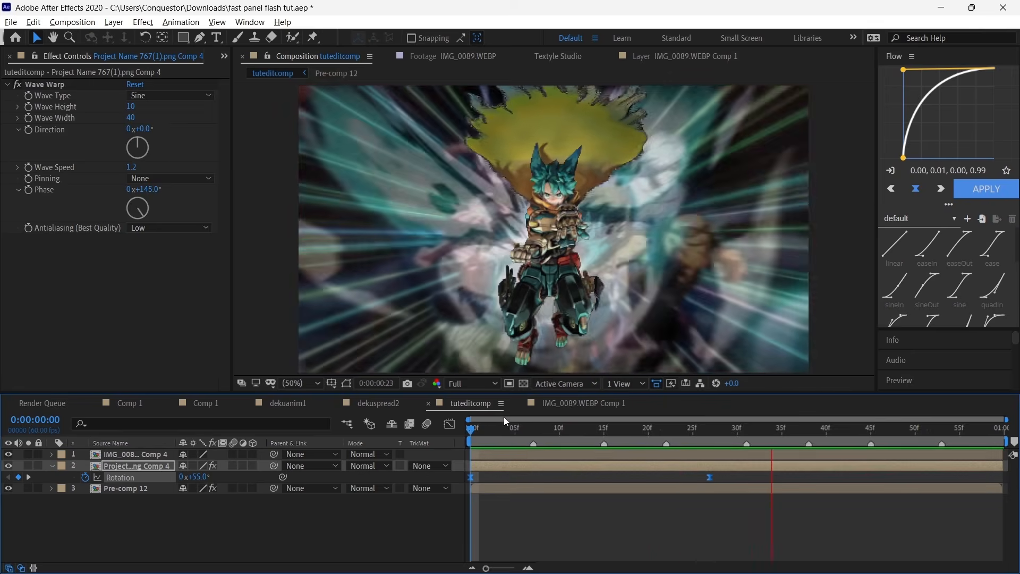
pyautogui.press('space')
pyautogui.click(193, 514)
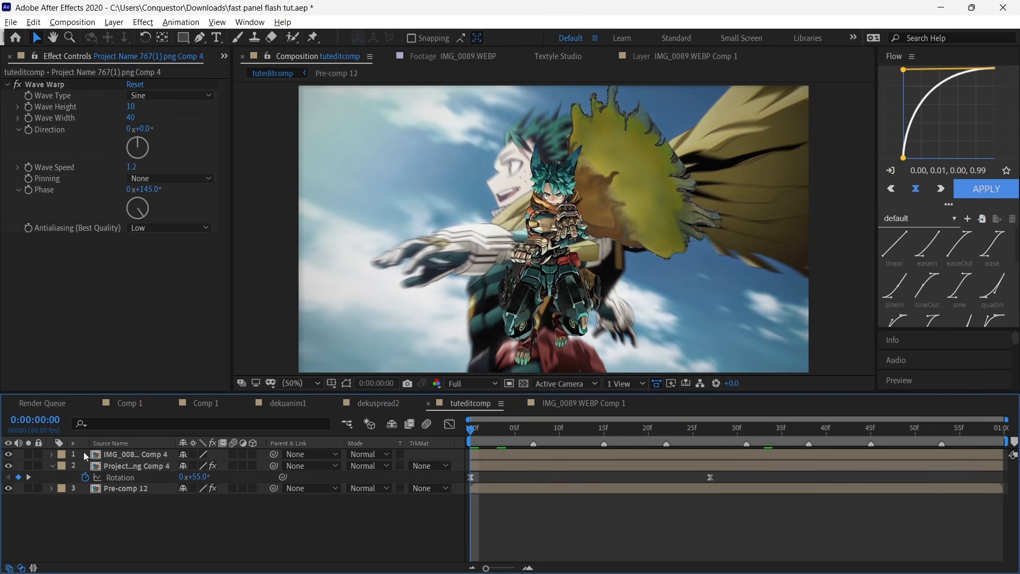
# Place Puppet pins near the tip and base of both of the character's ears on the IMG_0089.WEBP Comp 4 layer.
pyautogui.click(131, 454)
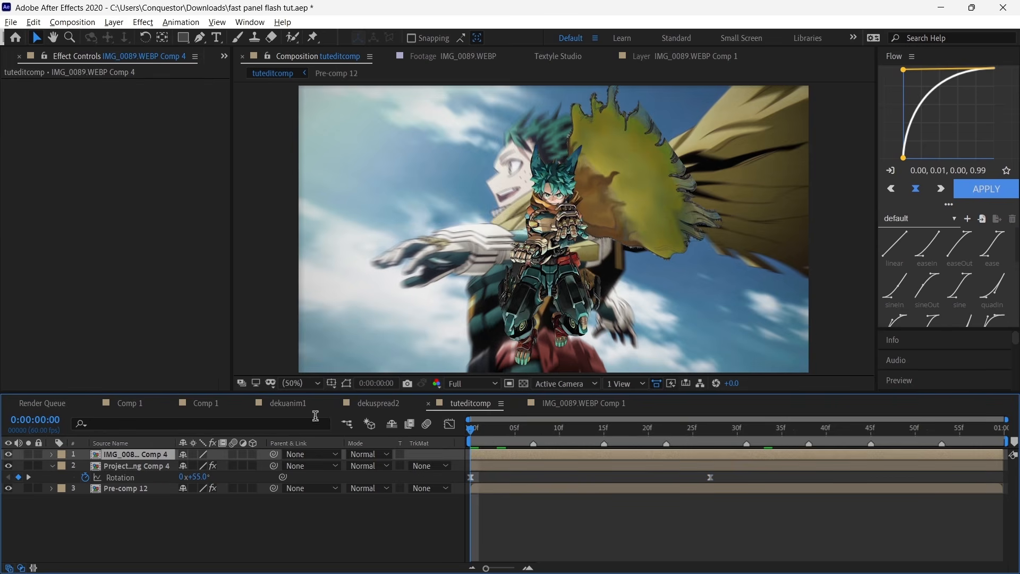
pyautogui.click(313, 39)
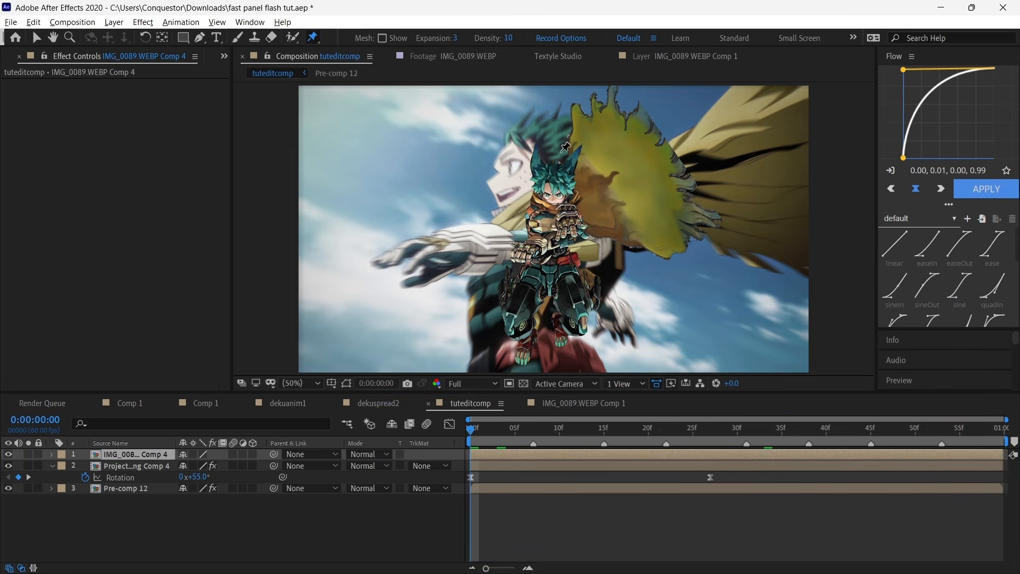
pyautogui.doubleClick(506, 454)
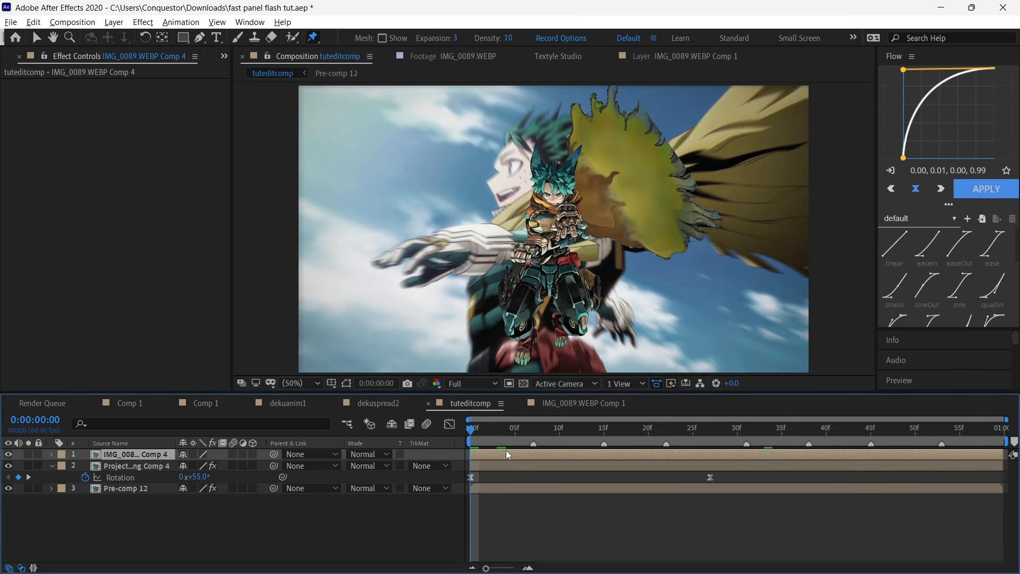
pyautogui.click(269, 72)
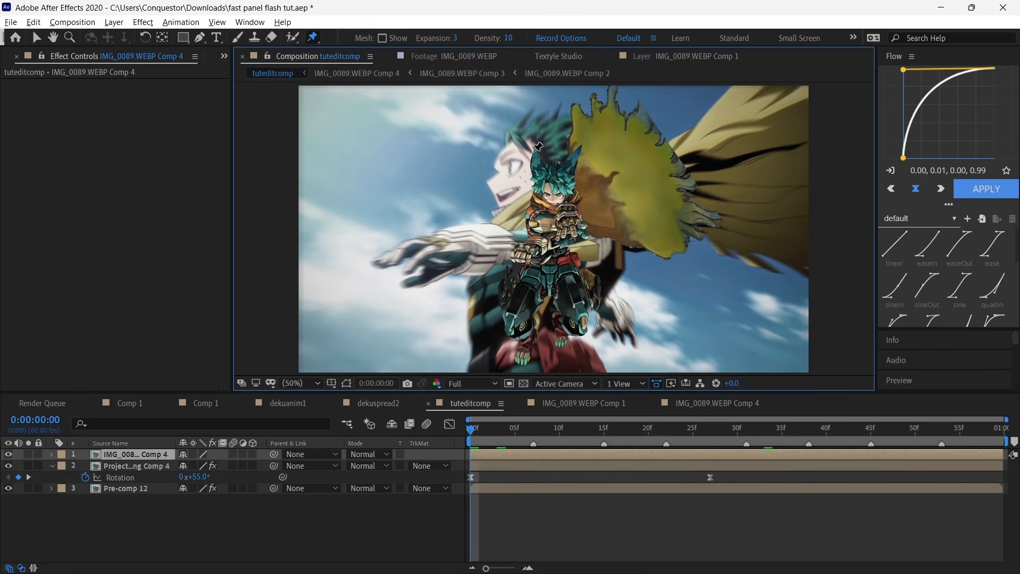
pyautogui.scroll(8, 537, 147)
pyautogui.click(52, 37)
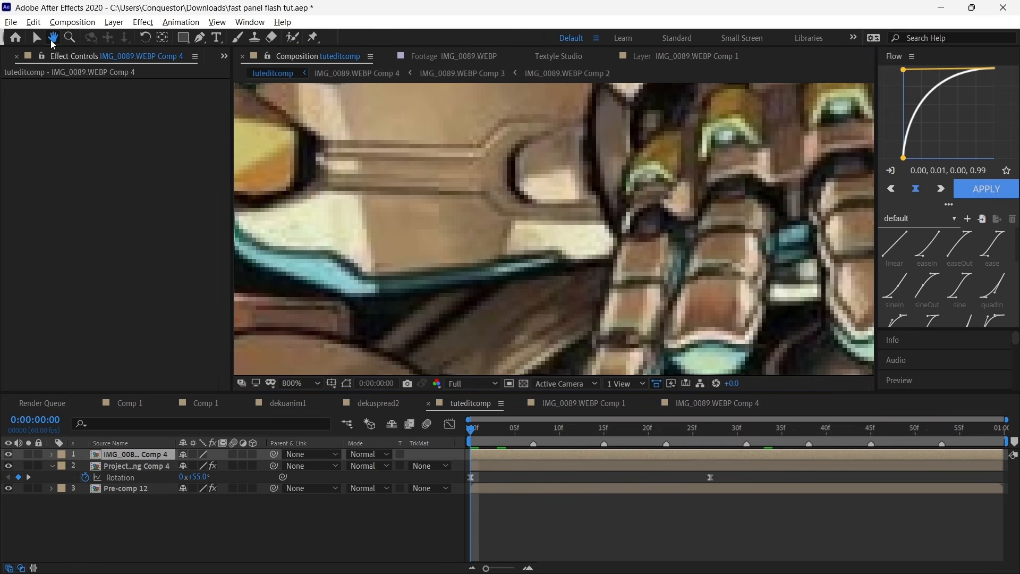
pyautogui.moveTo(604, 257); pyautogui.dragTo(854, 218)
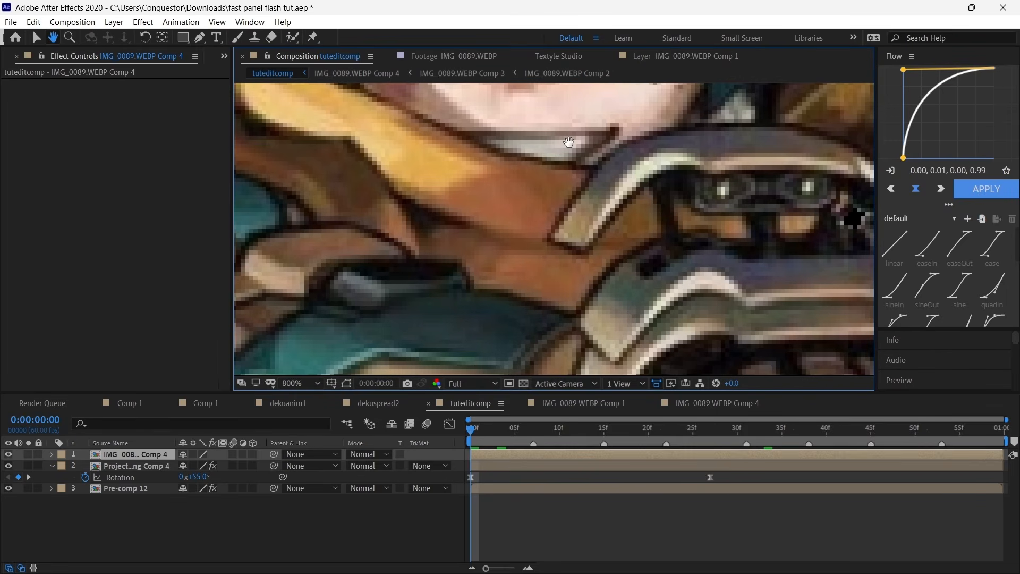
pyautogui.scroll(-3, 569, 142)
pyautogui.scroll(2, 568, 142)
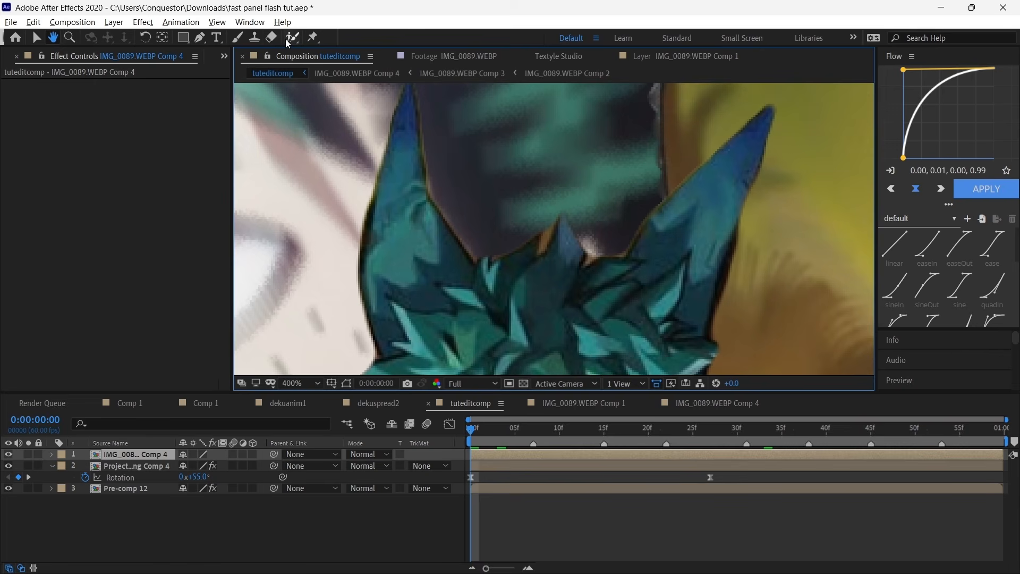
pyautogui.click(312, 37)
pyautogui.click(410, 110)
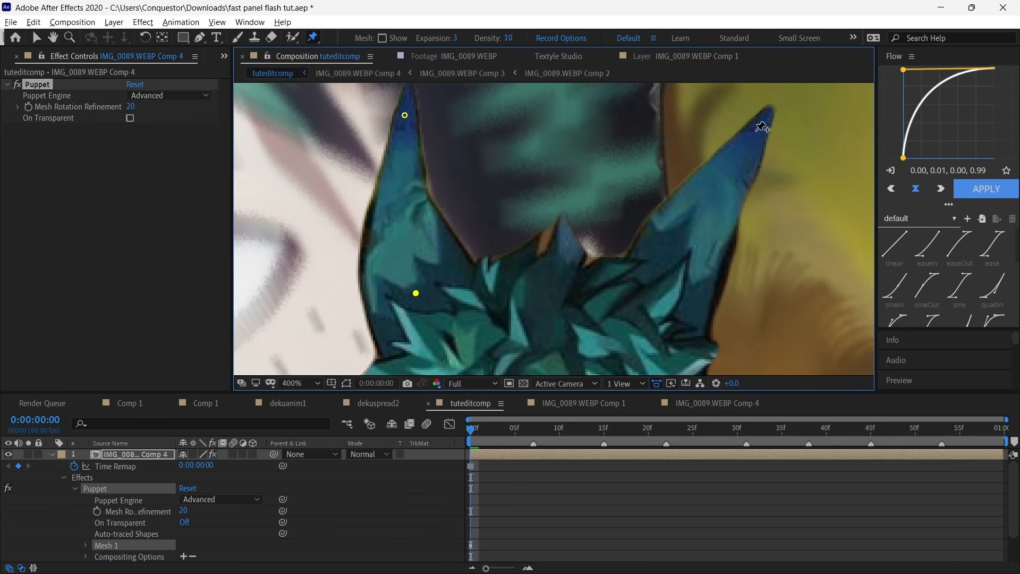
pyautogui.click(755, 130)
pyautogui.click(676, 268)
# Bend both of the character's ears inward by moving their tip Puppet pins toward each other.
pyautogui.moveTo(756, 133); pyautogui.dragTo(611, 142)
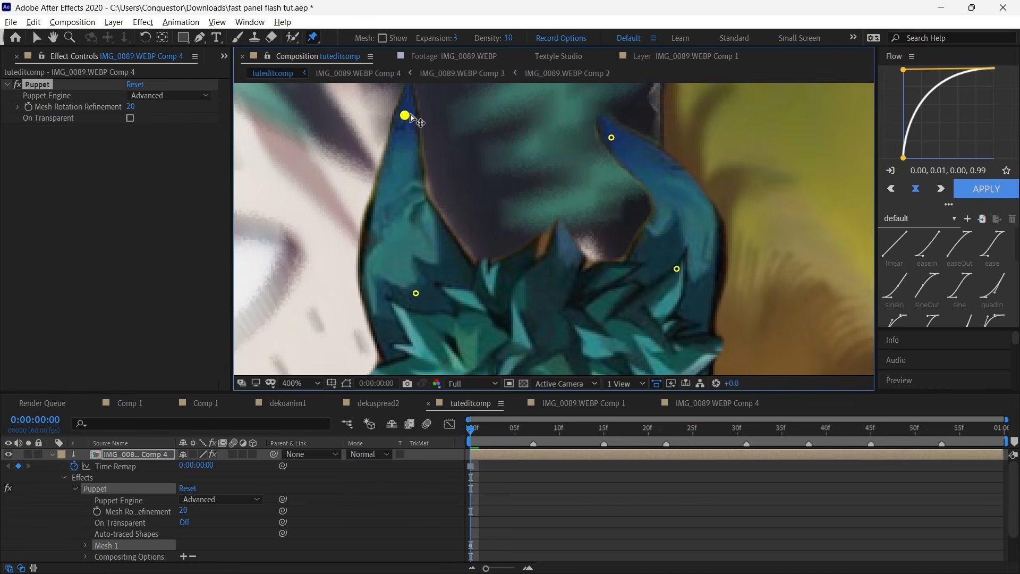
pyautogui.moveTo(411, 116); pyautogui.dragTo(477, 132)
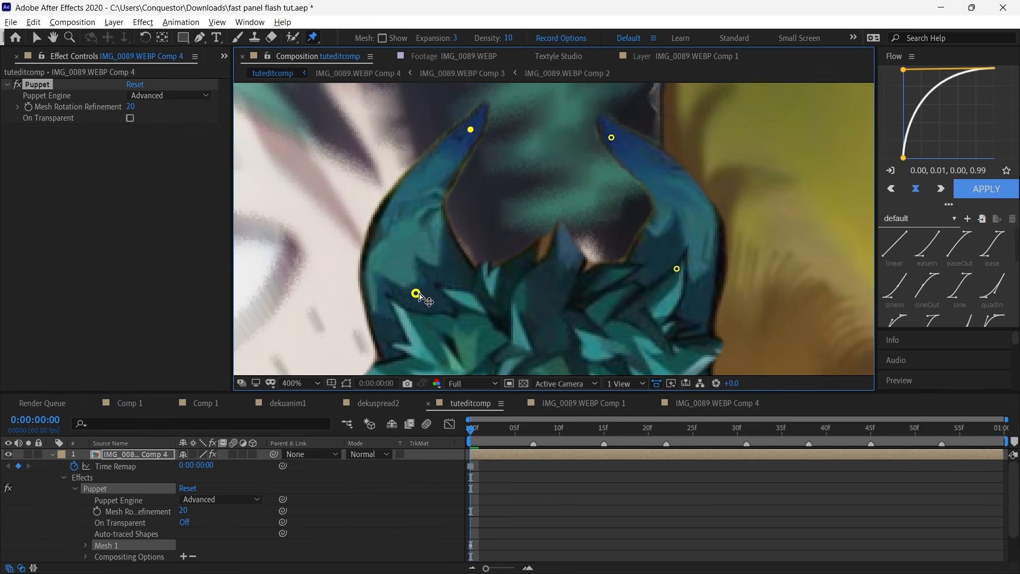
# Try moving an ear's base Puppet pin inward, and undo it together with the earlier inward bends of both ear tips.
pyautogui.moveTo(417, 294); pyautogui.dragTo(473, 278)
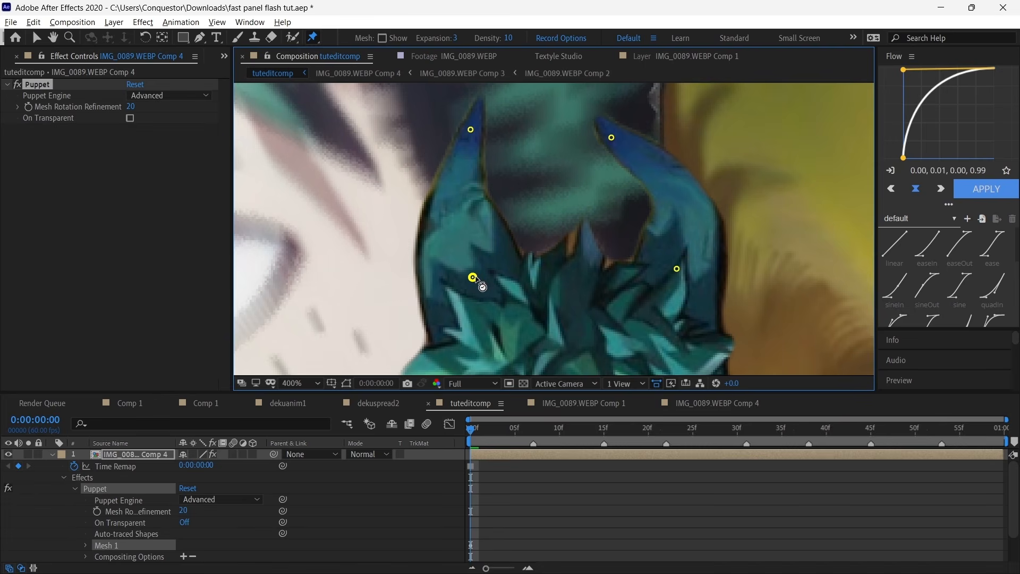
pyautogui.hotkey('ctrl', 'z')
pyautogui.hotkey('ctrl', 'z')
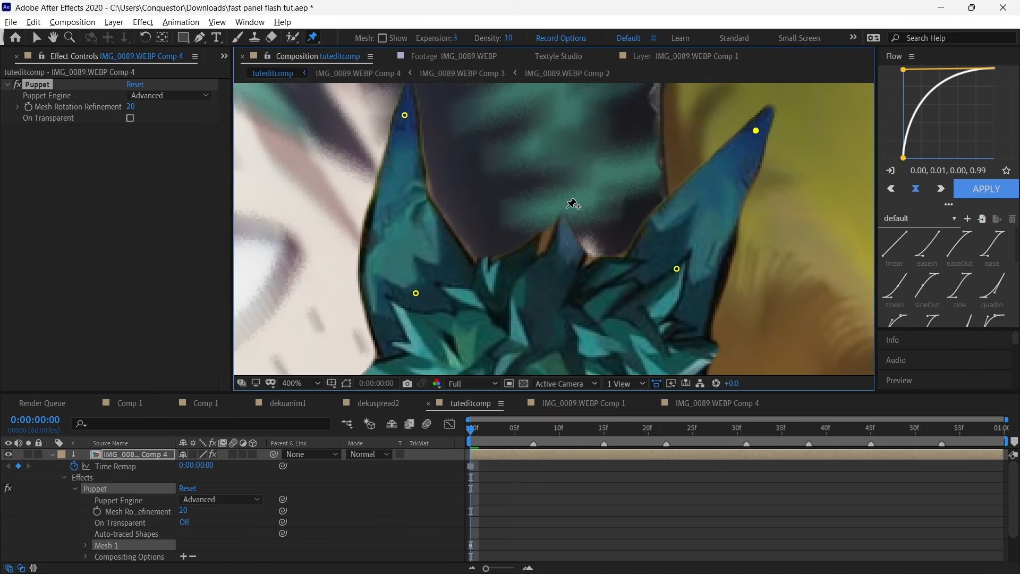
# At frame 31, bend both of the character's ears inward by moving their tip Puppet pins toward each other.
pyautogui.press(',')
pyautogui.click(298, 384)
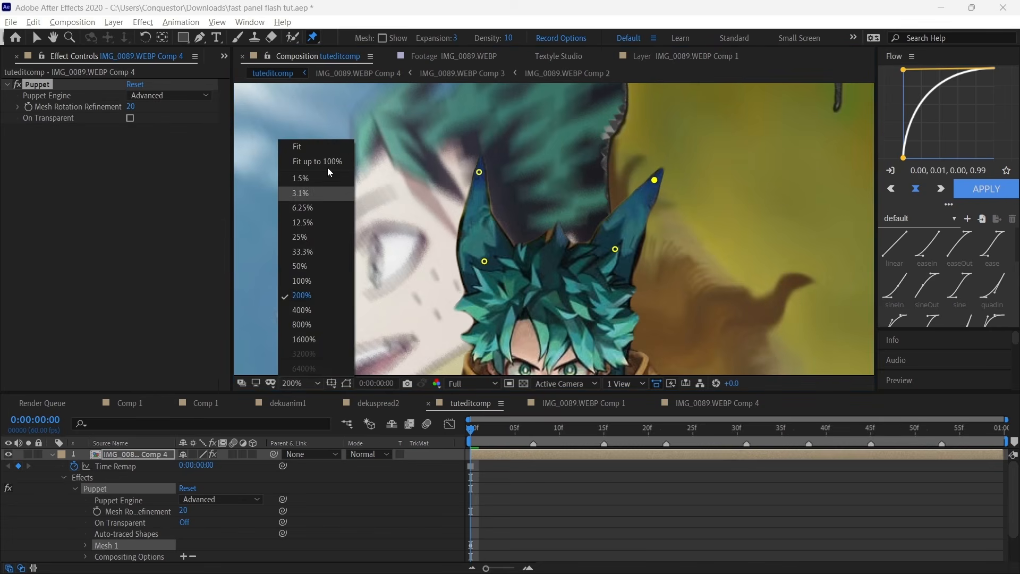
pyautogui.click(481, 455)
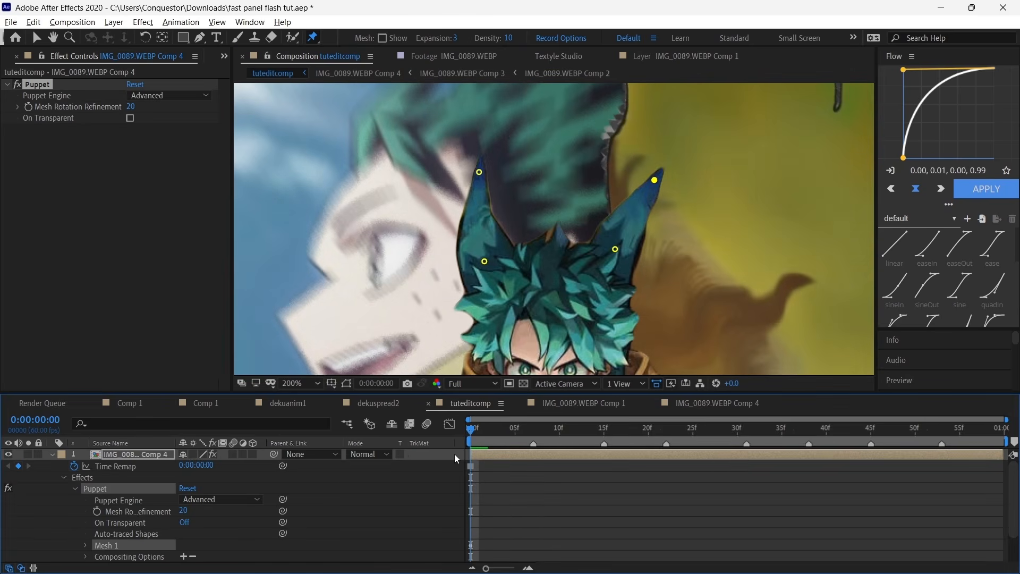
pyautogui.moveTo(515, 424); pyautogui.dragTo(746, 447)
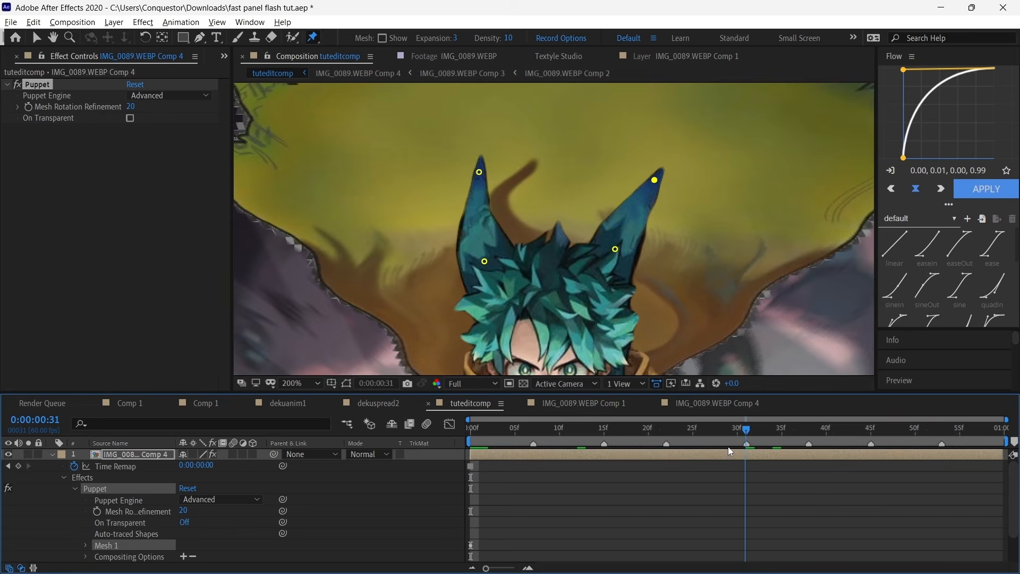
pyautogui.press('Home')
pyautogui.scroll(-3, 255, 538)
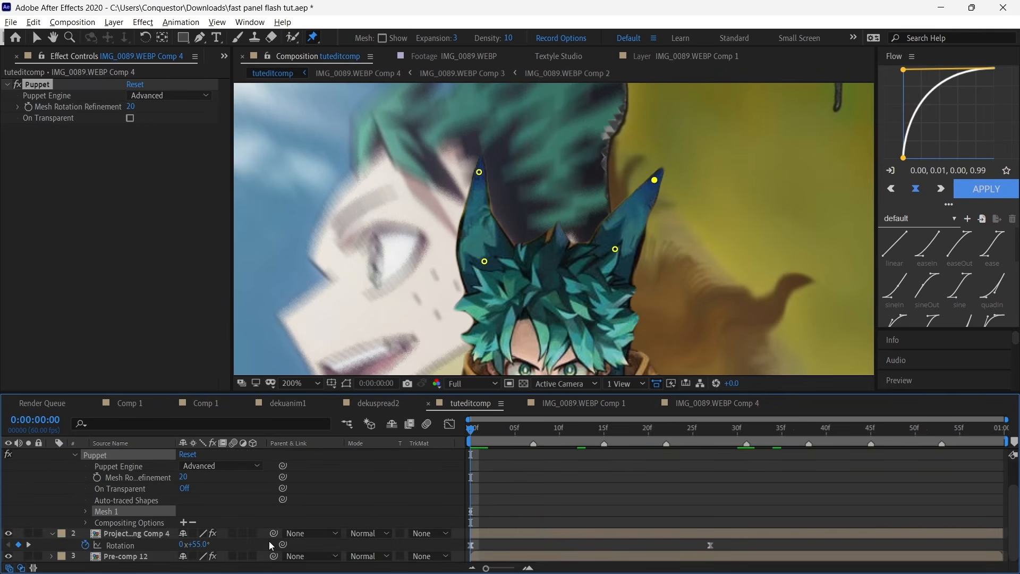
pyautogui.click(88, 513)
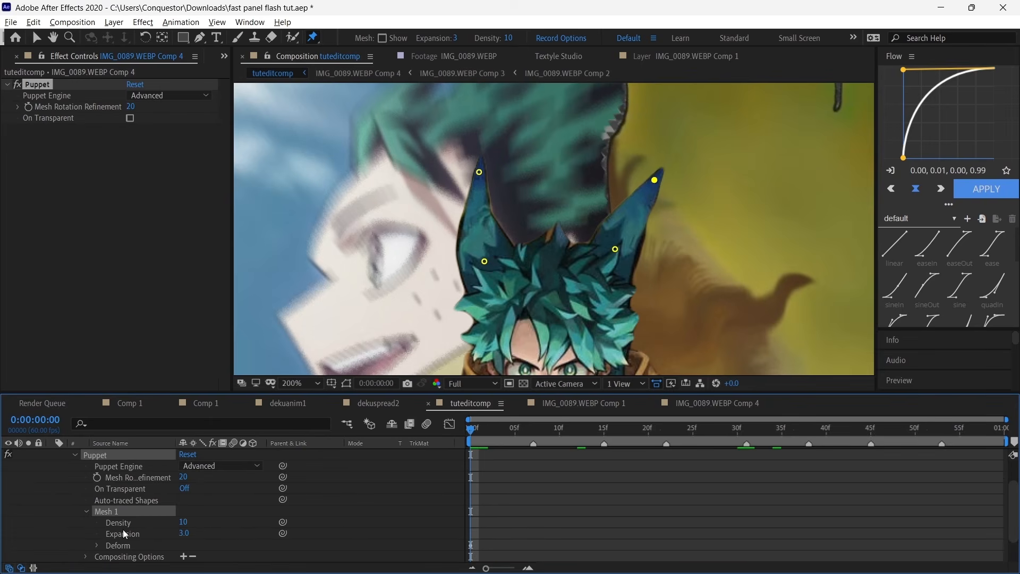
pyautogui.scroll(-3, 149, 527)
pyautogui.click(747, 430)
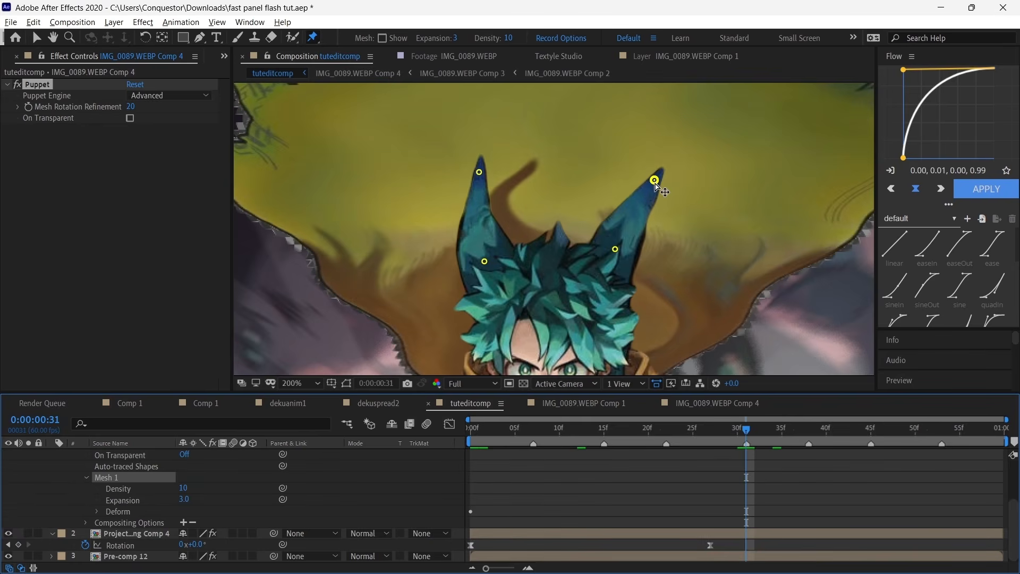
pyautogui.moveTo(655, 180); pyautogui.dragTo(576, 172)
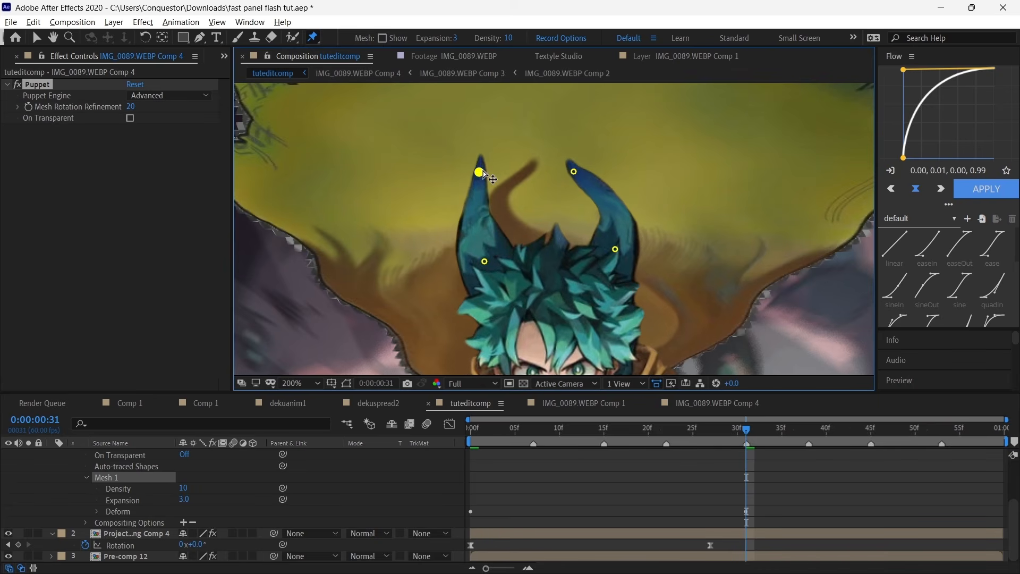
pyautogui.moveTo(480, 172); pyautogui.dragTo(567, 172)
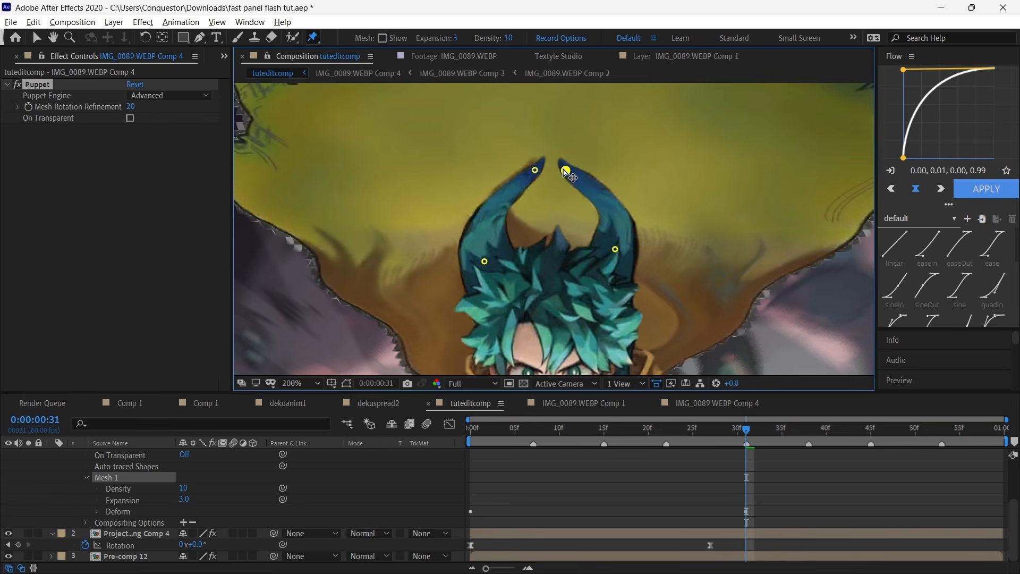
# Copy the frame 0 position keyframes of Puppet Pins 1, 2 and 3 and paste them at frame 59.
pyautogui.moveTo(792, 432); pyautogui.dragTo(997, 433)
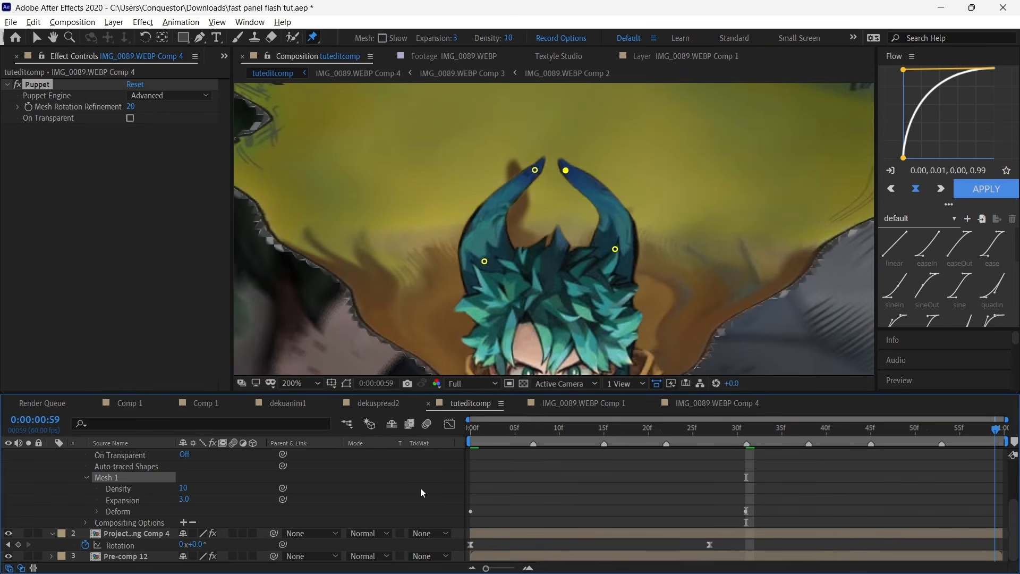
pyautogui.press('u')
pyautogui.press('u')
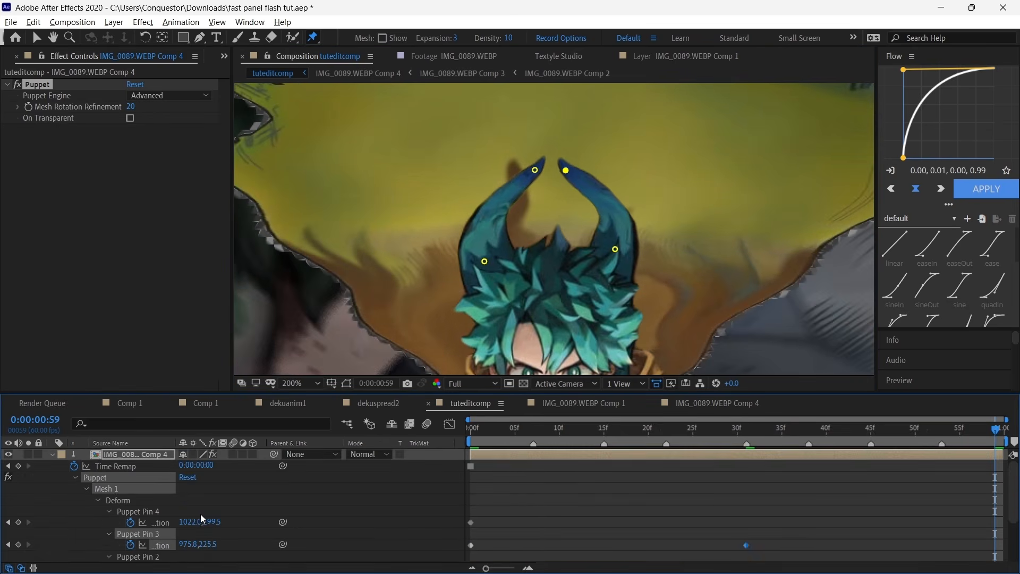
pyautogui.scroll(-3, 257, 522)
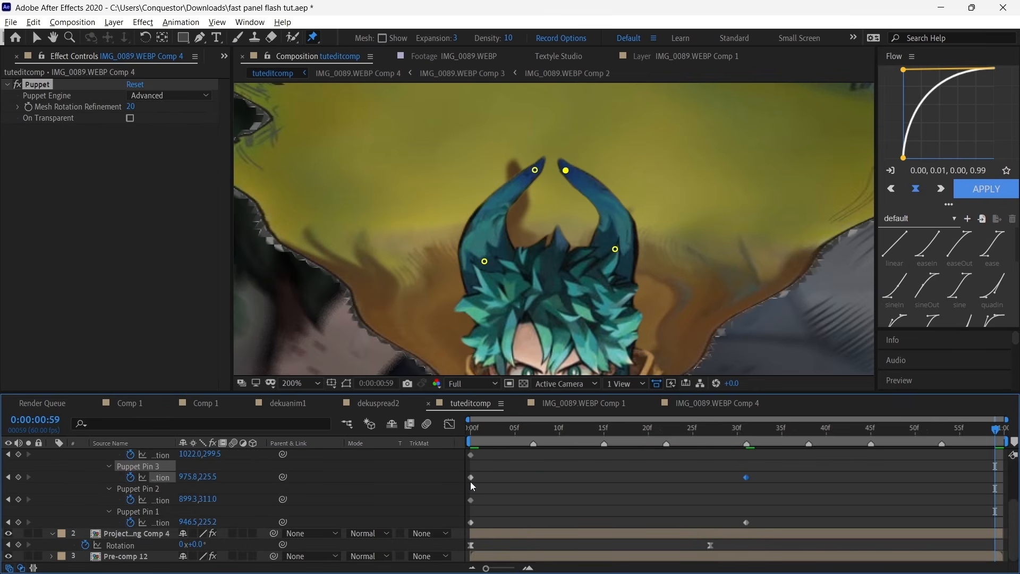
pyautogui.click(471, 522)
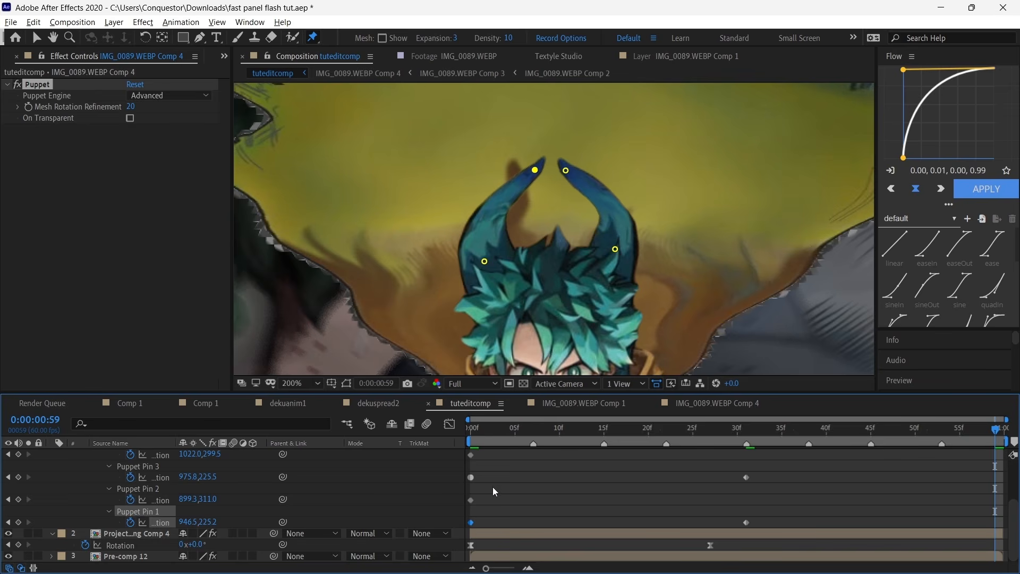
pyautogui.click(250, 480)
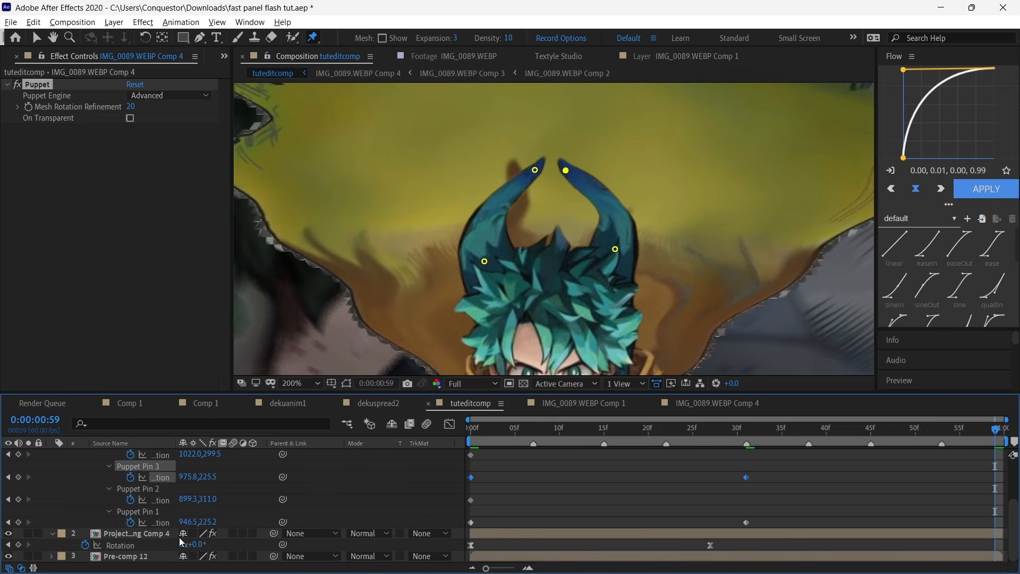
pyautogui.click(415, 480)
pyautogui.moveTo(436, 471)
pyautogui.mouseDown()
pyautogui.moveTo(480, 522)
pyautogui.moveTo(440, 477)
pyautogui.mouseUp()
pyautogui.click(495, 515)
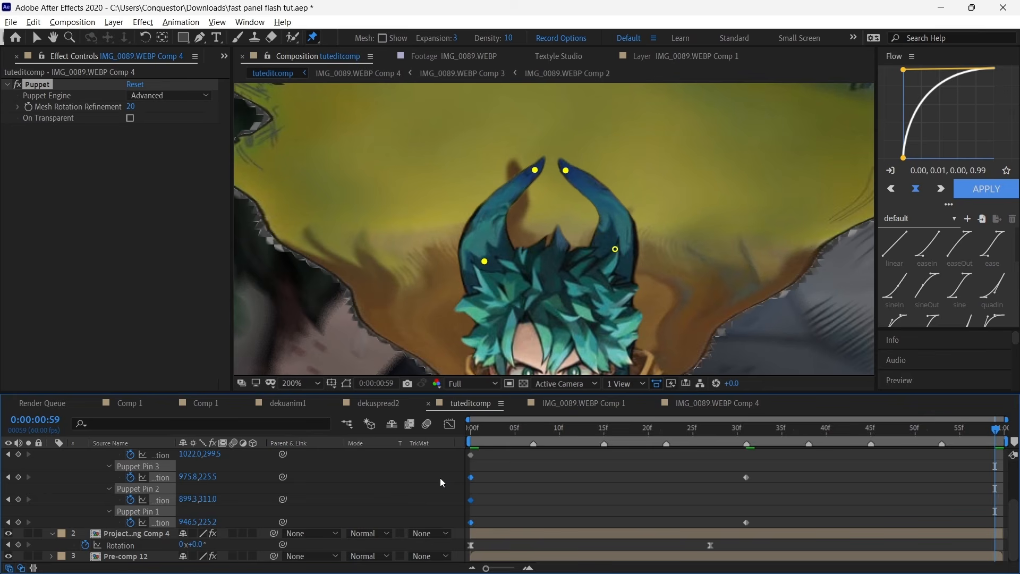
pyautogui.hotkey('ctrl', 'c')
pyautogui.hotkey('ctrl', 'v')
# Apply the Flow curve 0.00, 0.01, 0.00, 0.99 to all keyframes of Puppet Pins 1, 2 and 3 and preview the ear motion.
pyautogui.press('Home')
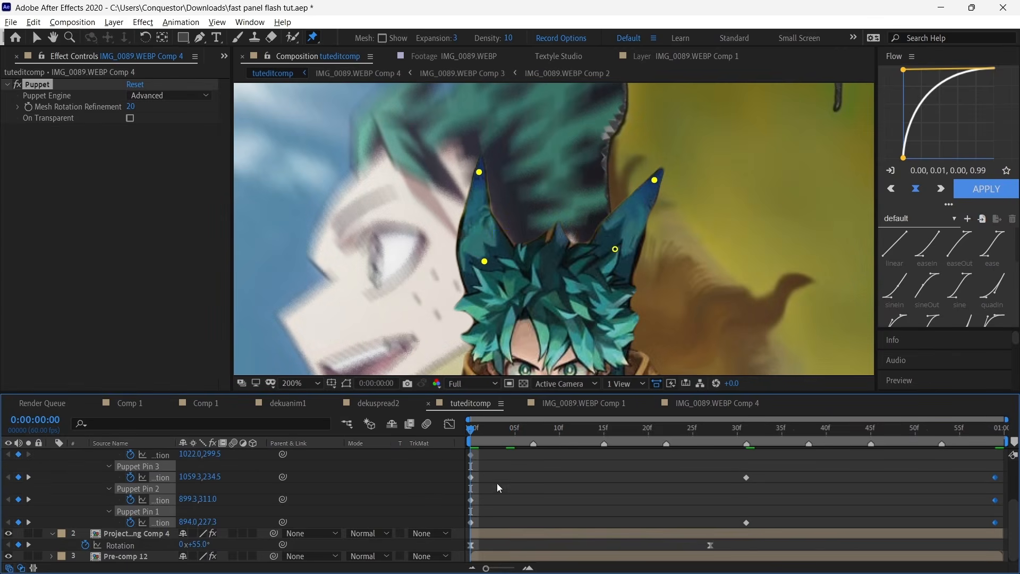
pyautogui.moveTo(445, 479); pyautogui.dragTo(1000, 530)
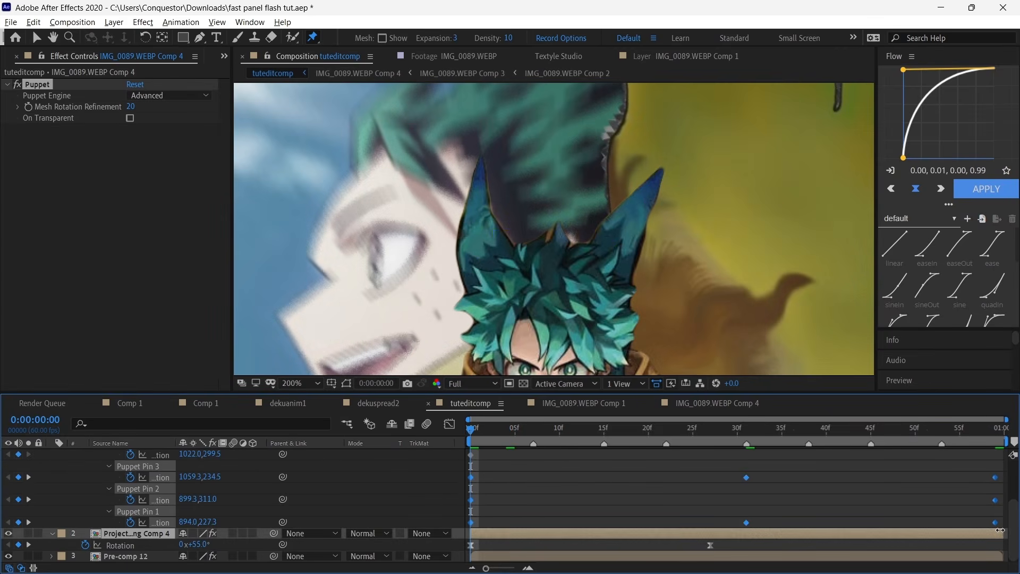
pyautogui.press('space')
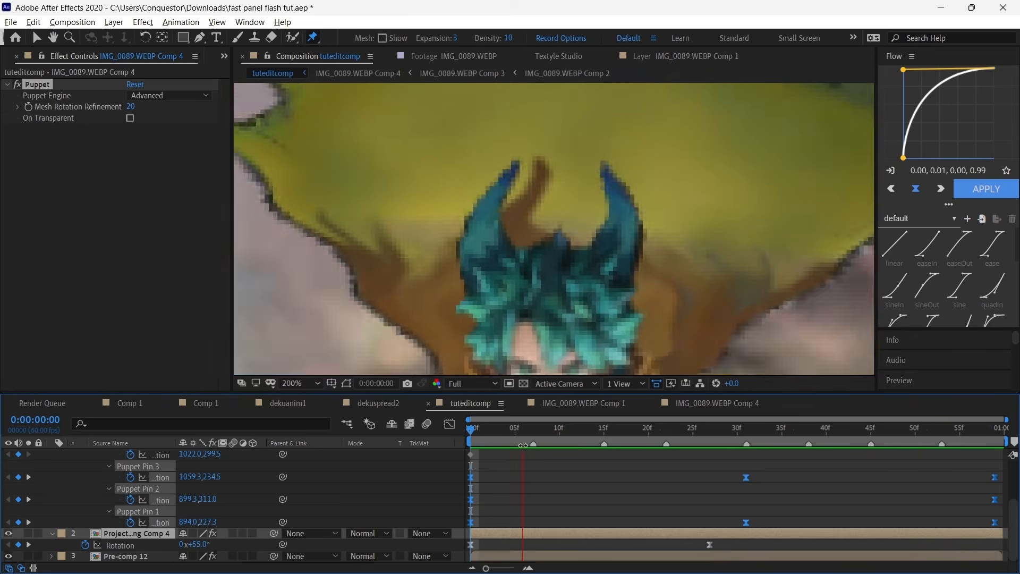
pyautogui.click(495, 434)
pyautogui.press('space')
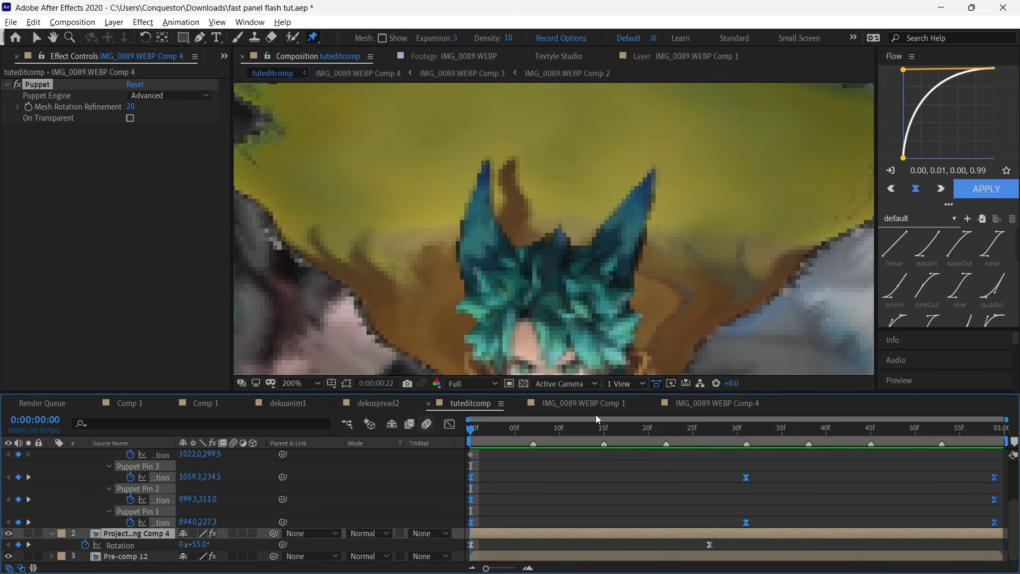
# Set the preview resolution to Full and replay the ear animation from frame 0.
pyautogui.click(515, 428)
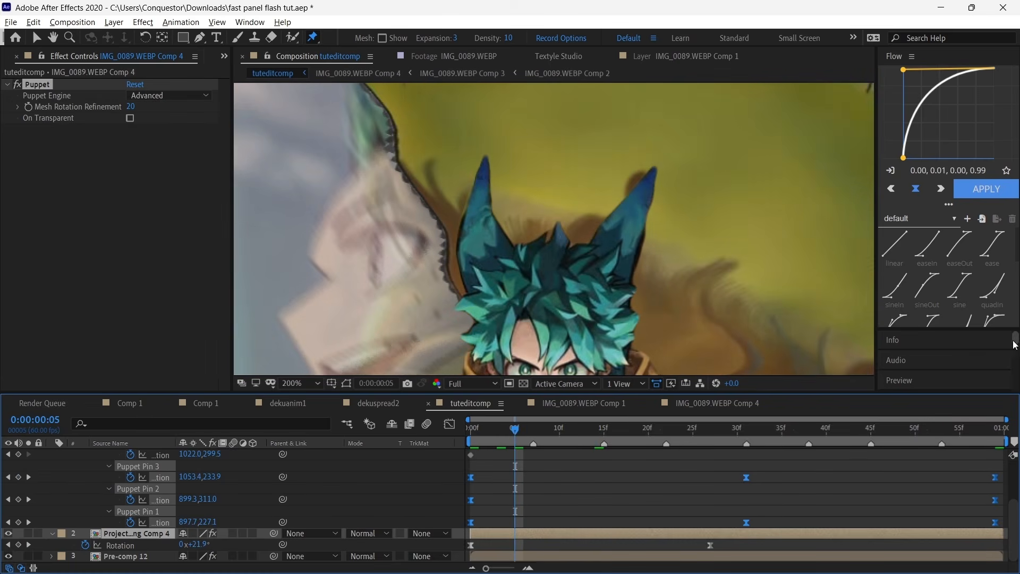
pyautogui.moveTo(1016, 345); pyautogui.dragTo(1018, 367)
pyautogui.click(903, 339)
pyautogui.click(989, 354)
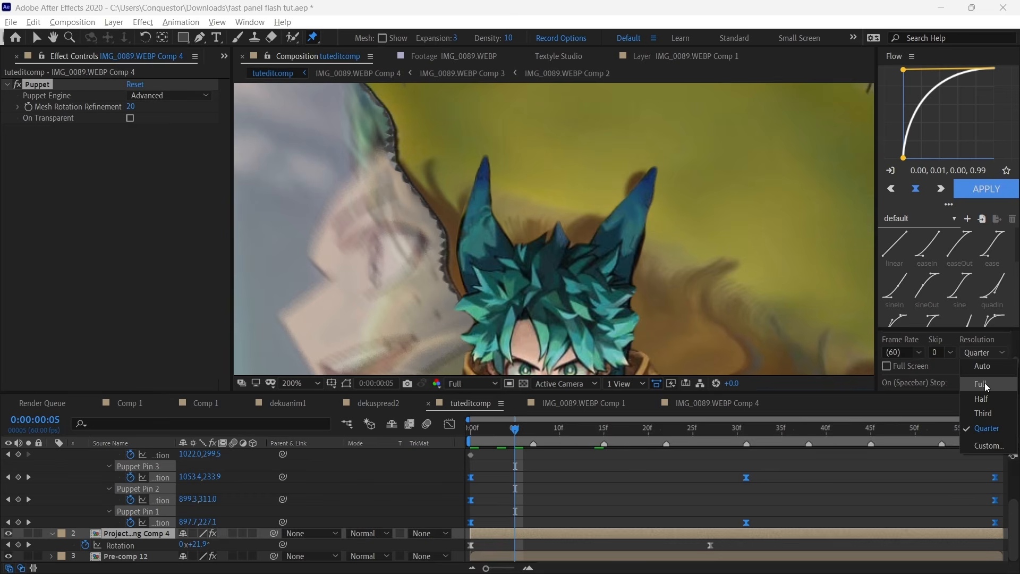
pyautogui.click(984, 382)
pyautogui.click(507, 448)
pyautogui.press('Home')
pyautogui.press('space')
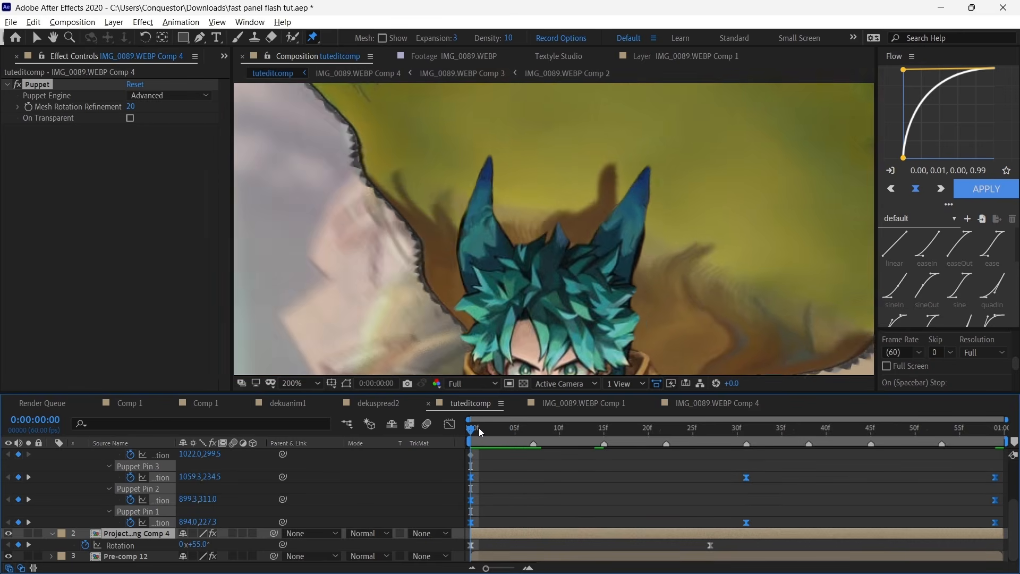
# Collapse the character layer's properties, hide the Pre-comp 12 background and preview the character with the cape alone.
pyautogui.scroll(3, 248, 474)
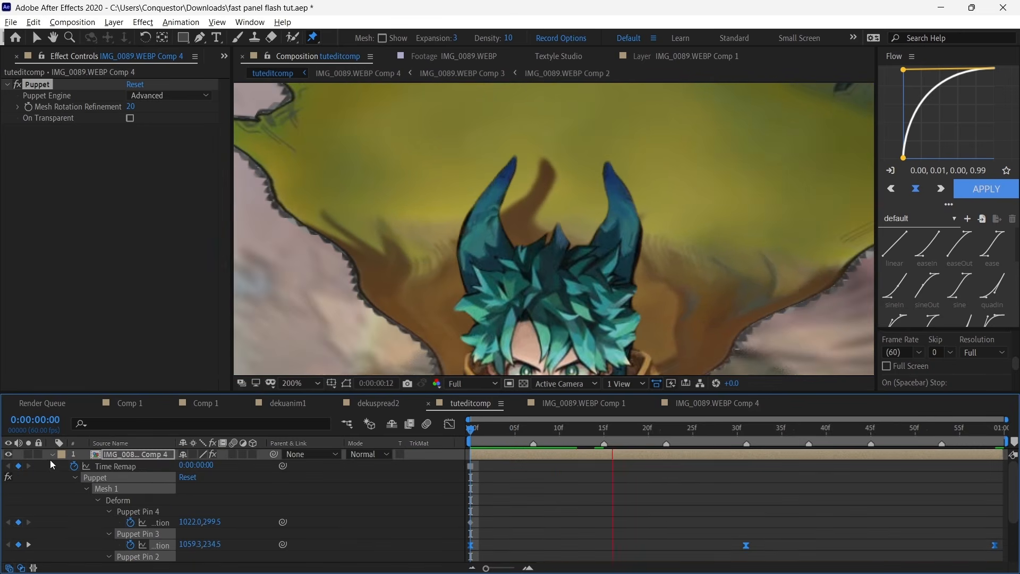
pyautogui.click(53, 454)
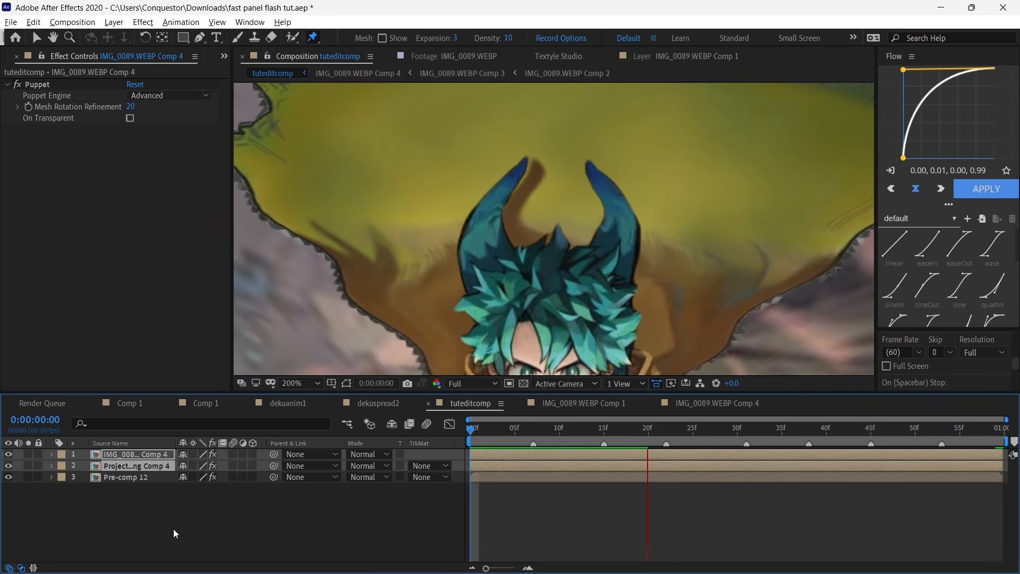
pyautogui.click(173, 528)
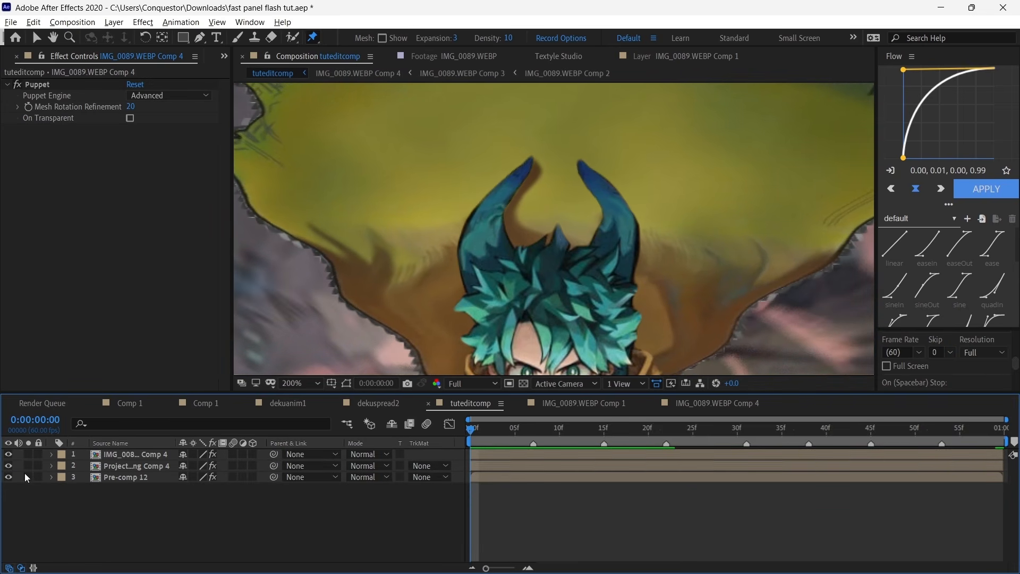
pyautogui.click(8, 477)
pyautogui.press('space')
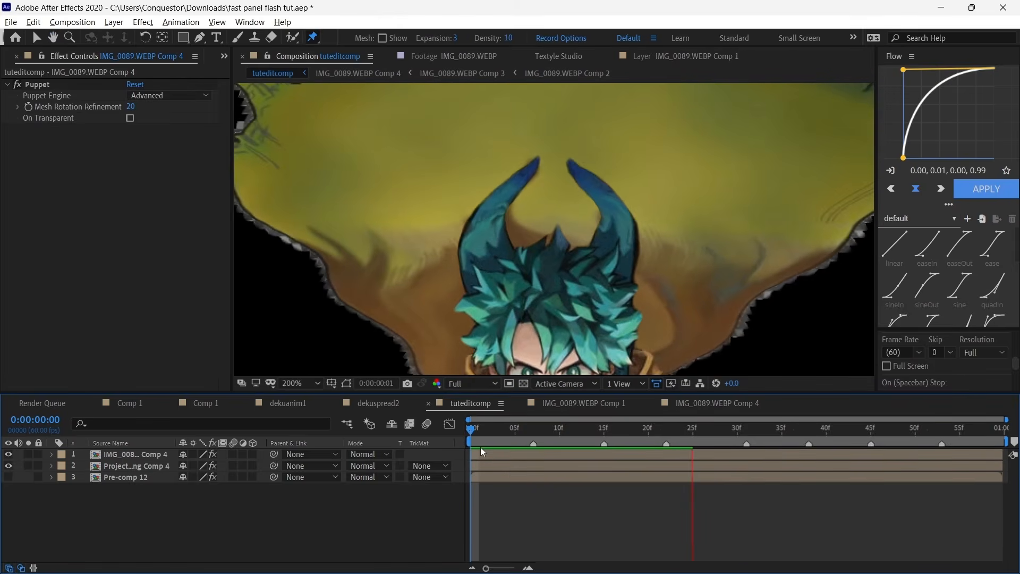
pyautogui.hotkey('ctrl', 'p')
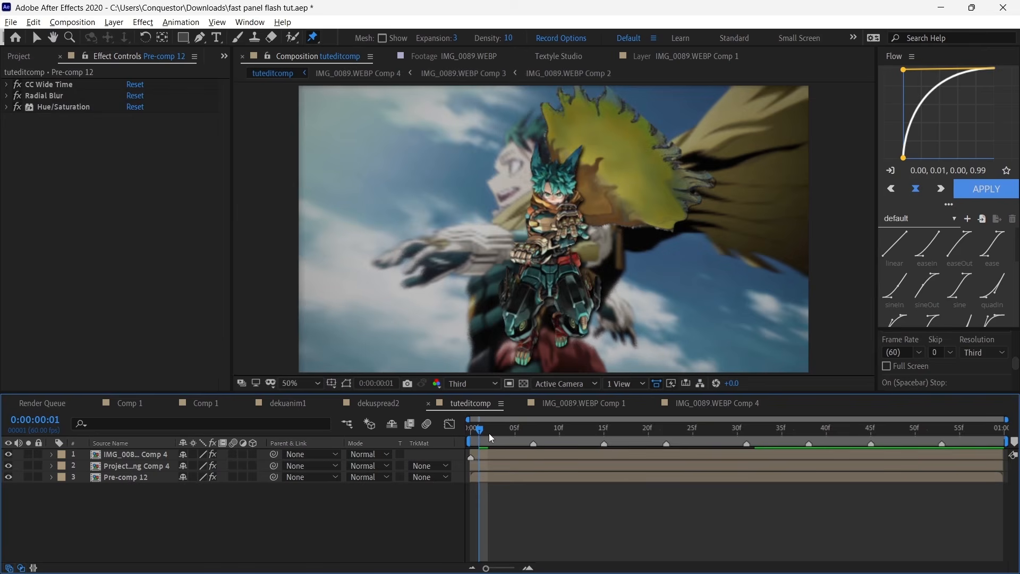
# Pre-compose the IMG_0089.WEBP Comp 4 character layer and the cape layer together, moving all attributes into the new composition.
pyautogui.click(165, 451)
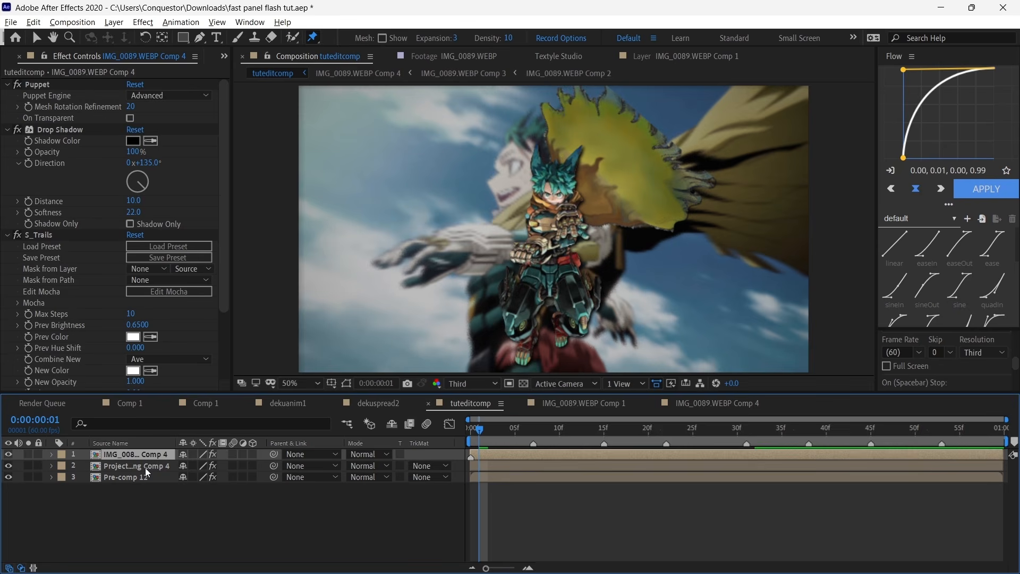
pyautogui.keyDown('ctrl'); pyautogui.click(145, 468); pyautogui.keyUp('ctrl')
pyautogui.hotkey('ctrl', 'shift', 'c')
pyautogui.press('Return')
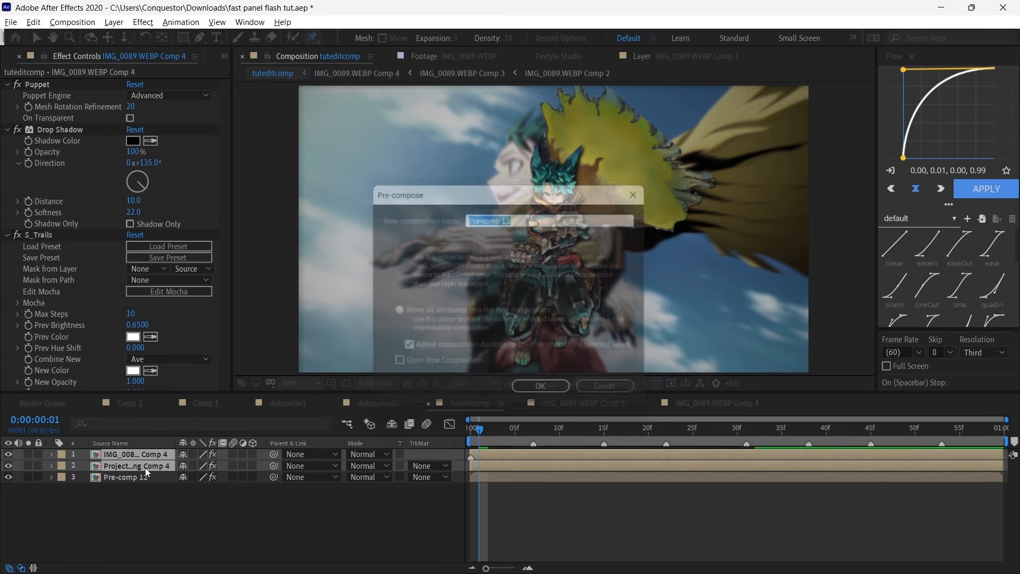
# Animate the new pre-comp's Scale from 50% at frame 0 to 100% at frame 59 with the Flow curve 0.00, 0.01, 0.00, 0.99, and preview it.
pyautogui.press('s')
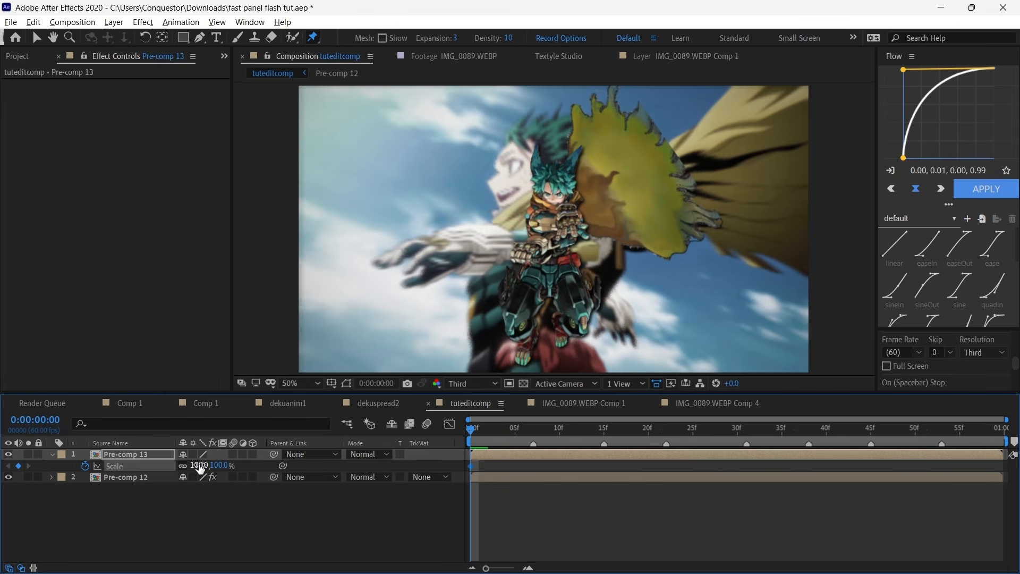
pyautogui.press('End')
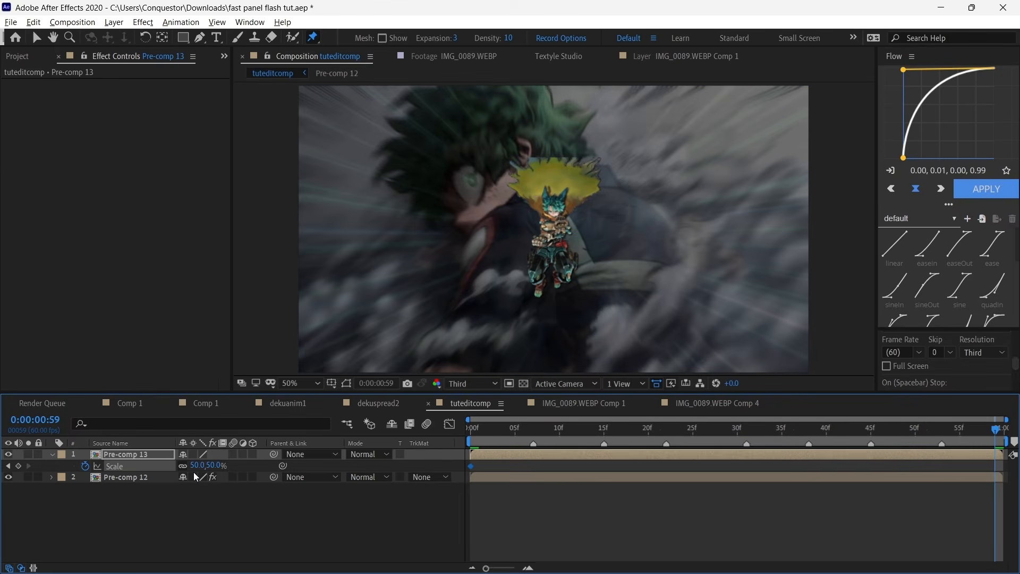
pyautogui.press('Return')
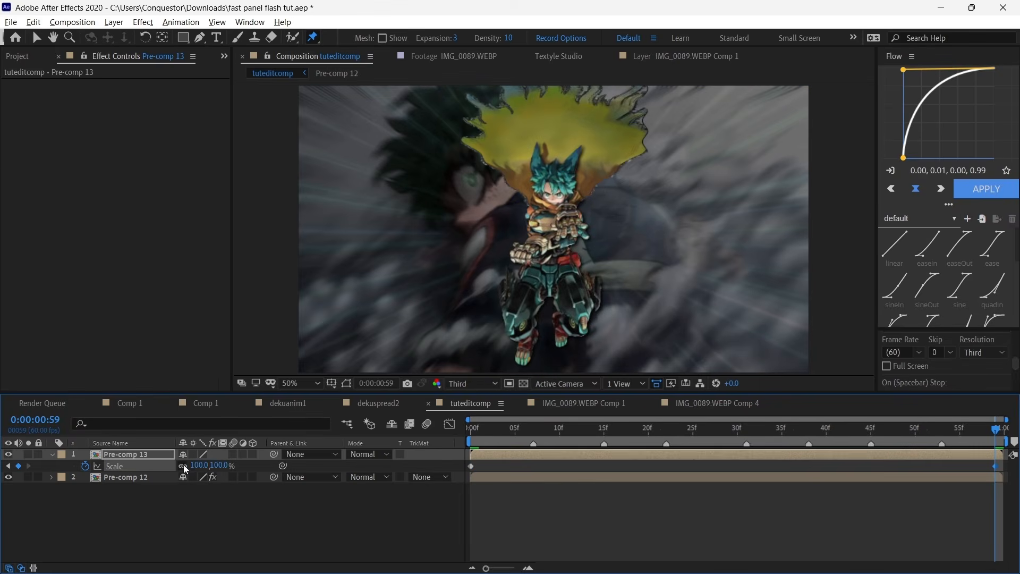
pyautogui.click(999, 198)
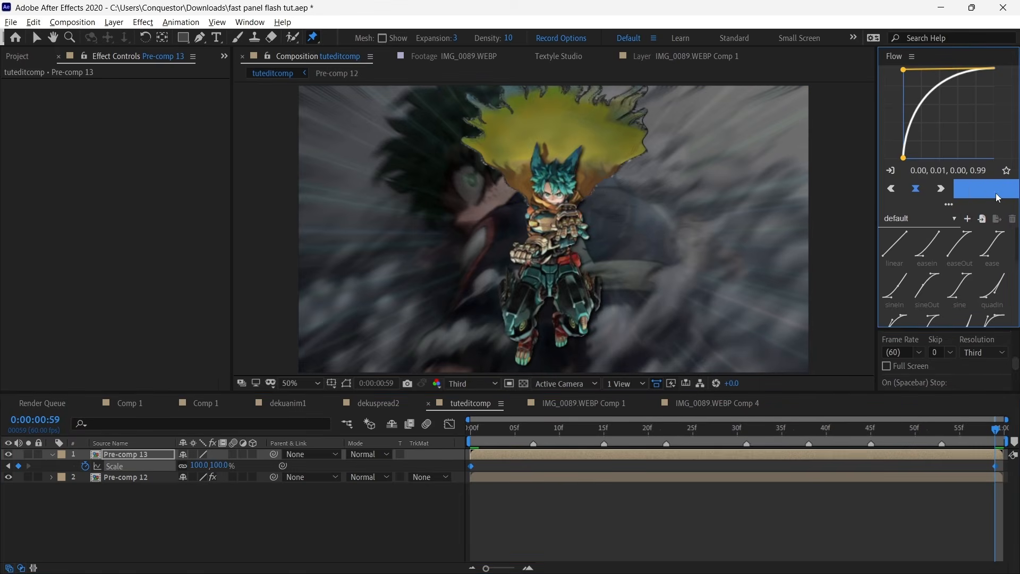
pyautogui.press('space')
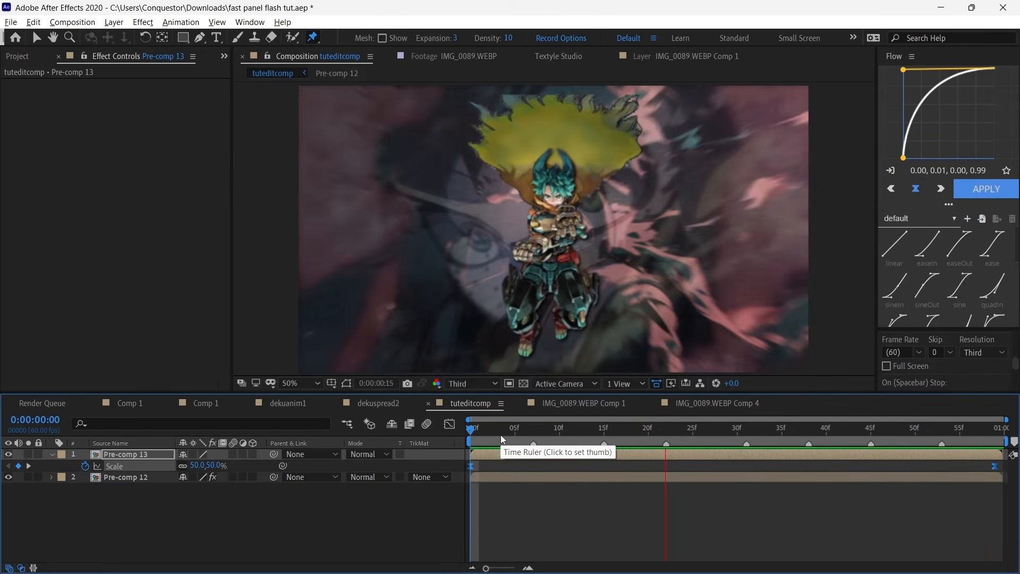
# Apply the S_Trails effect to the Pre-comp 13 layer.
pyautogui.click(486, 435)
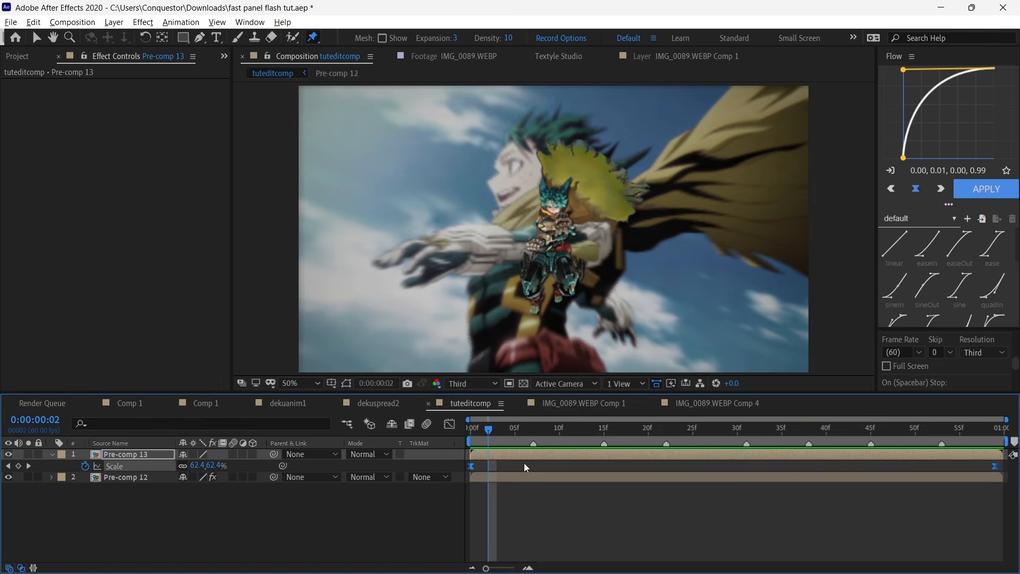
pyautogui.hotkey('ctrl', 'space')
pyautogui.write('s')
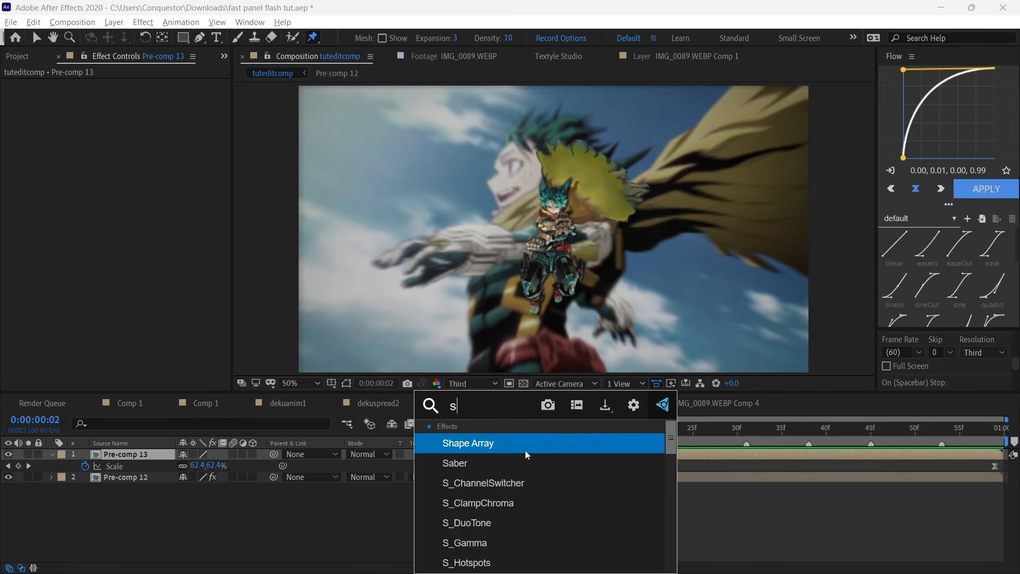
pyautogui.write('_tra')
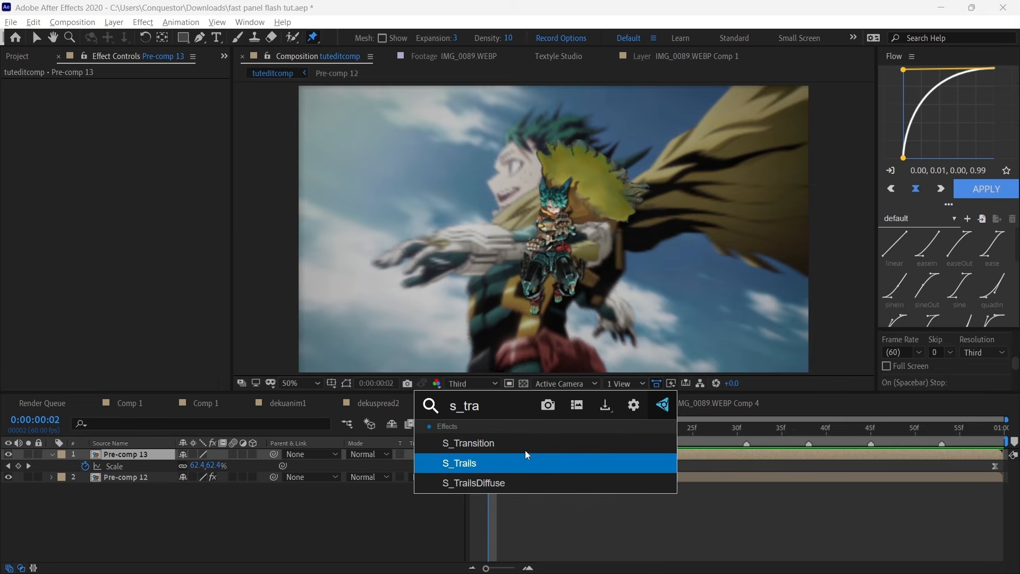
pyautogui.click(528, 457)
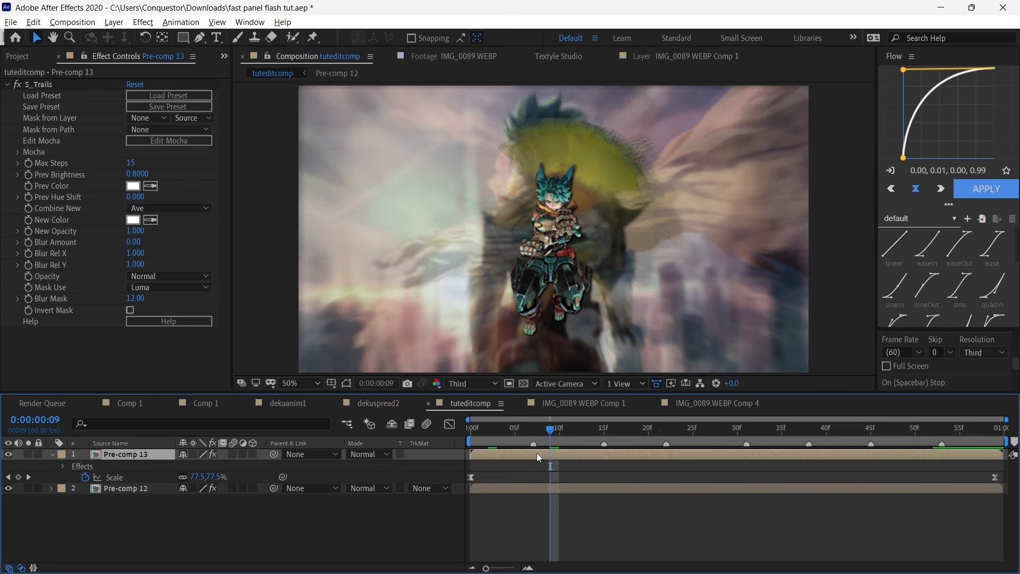
# Duplicate the Pre-comp 13 layer and replace S_Trails with Deep Glow 2 on the lower copy.
pyautogui.hotkey('ctrl', 'd')
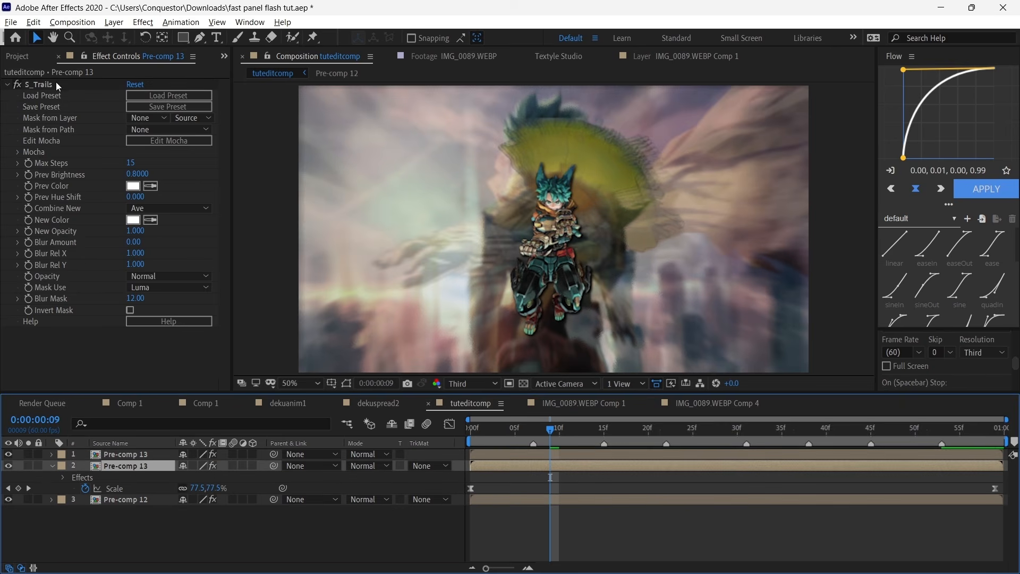
pyautogui.click(50, 83)
pyautogui.press('Delete')
pyautogui.hotkey('ctrl', 'space')
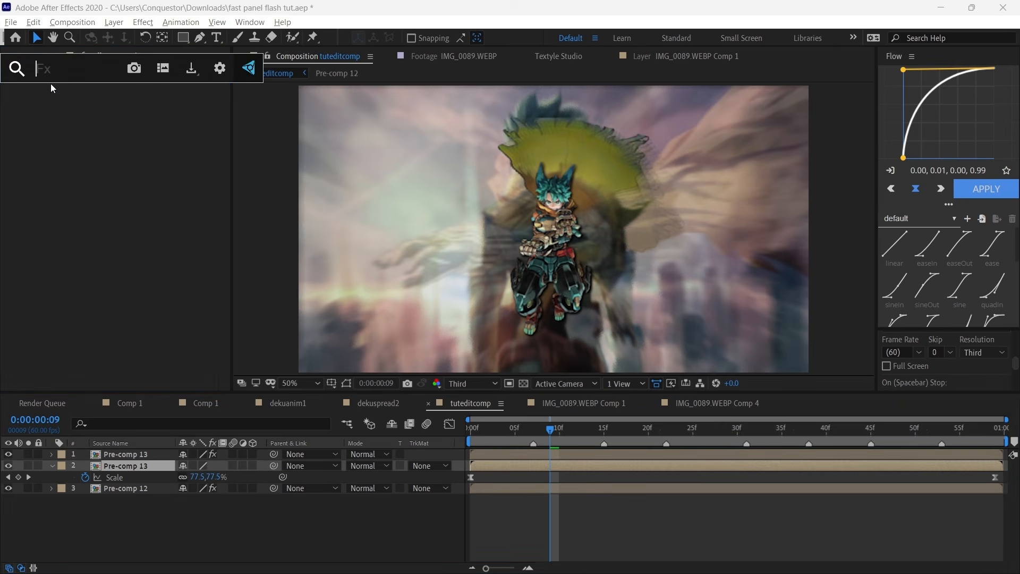
pyautogui.write('deep')
pyautogui.press('Return')
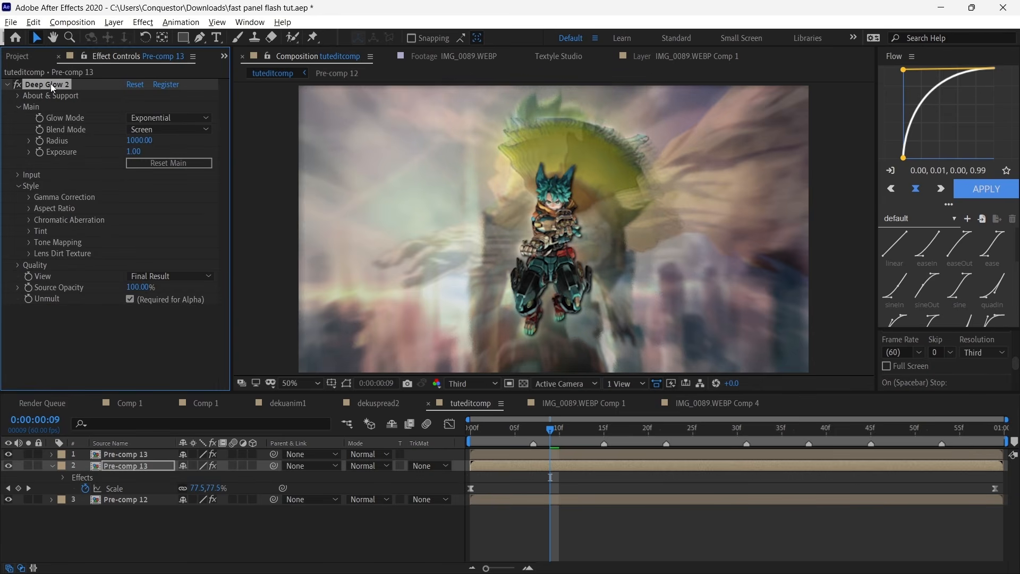
# Preview the trails and glow on the character from frame 0 and return to the start.
pyautogui.click(471, 429)
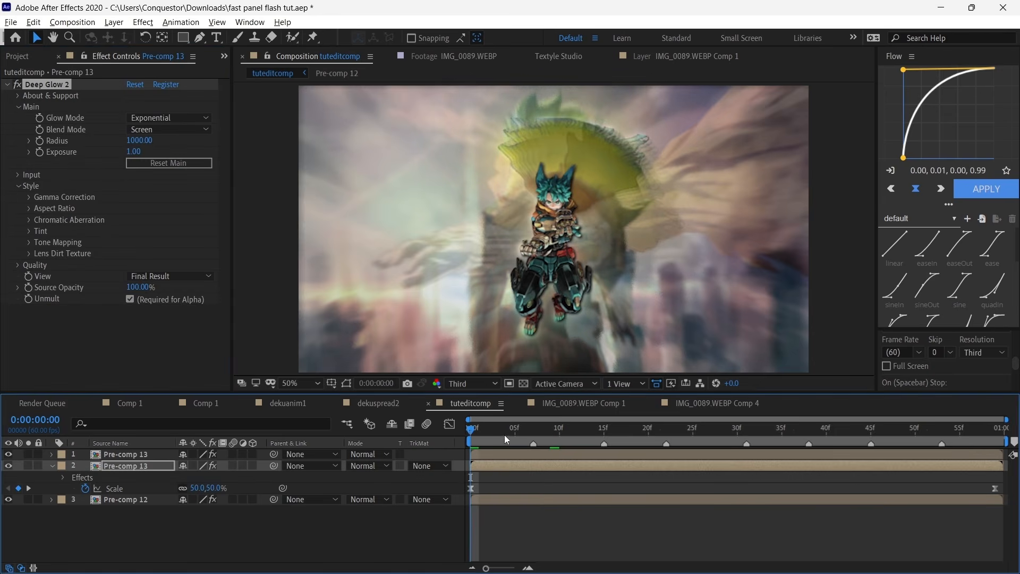
pyautogui.press('space')
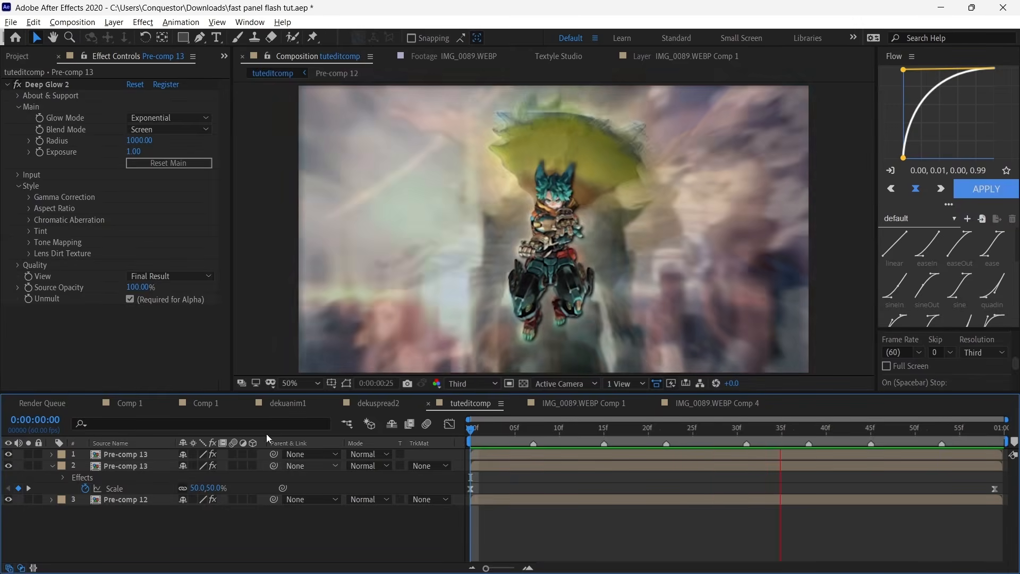
pyautogui.click(491, 434)
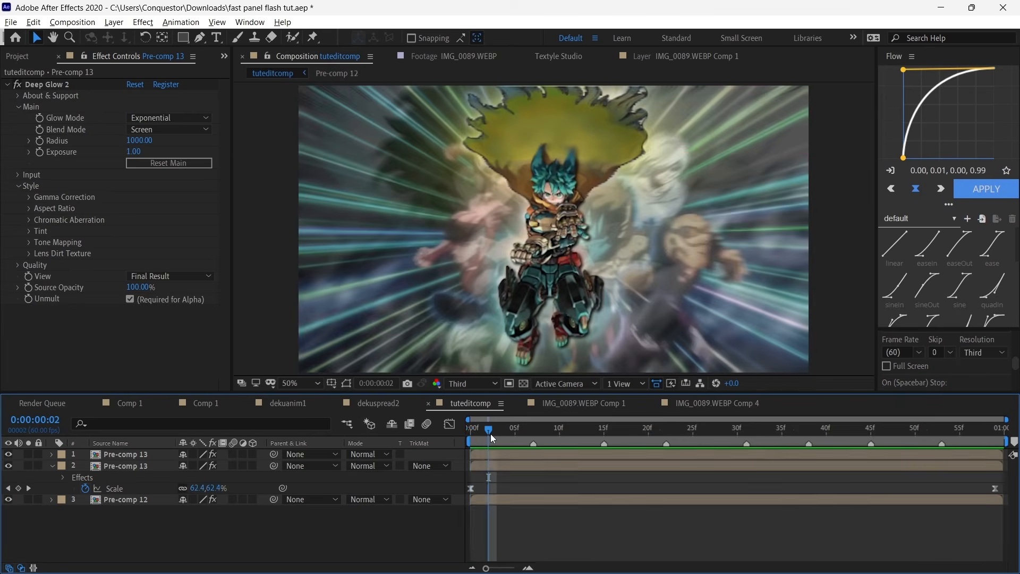
pyautogui.press('space')
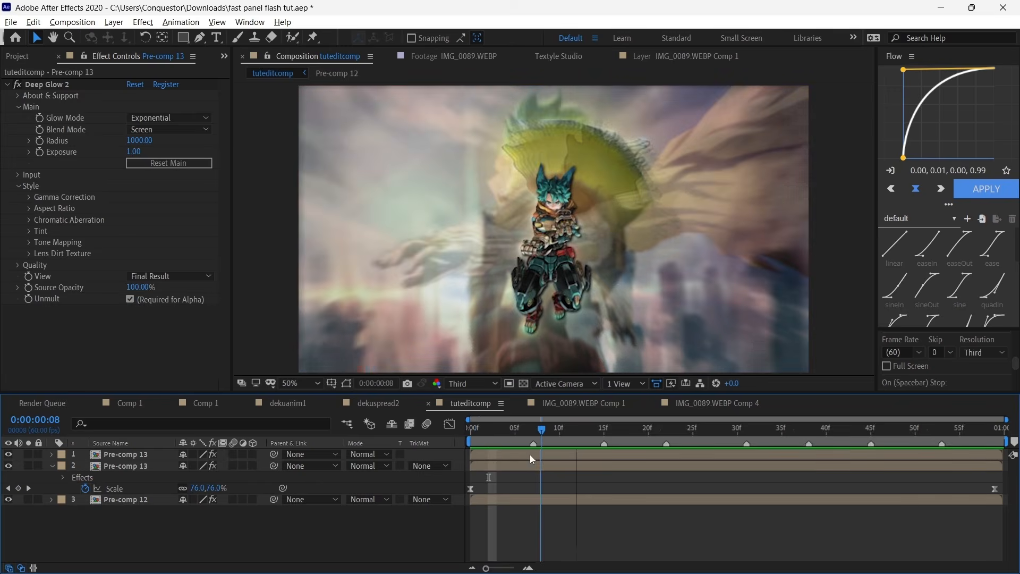
pyautogui.click(471, 432)
pyautogui.click(489, 454)
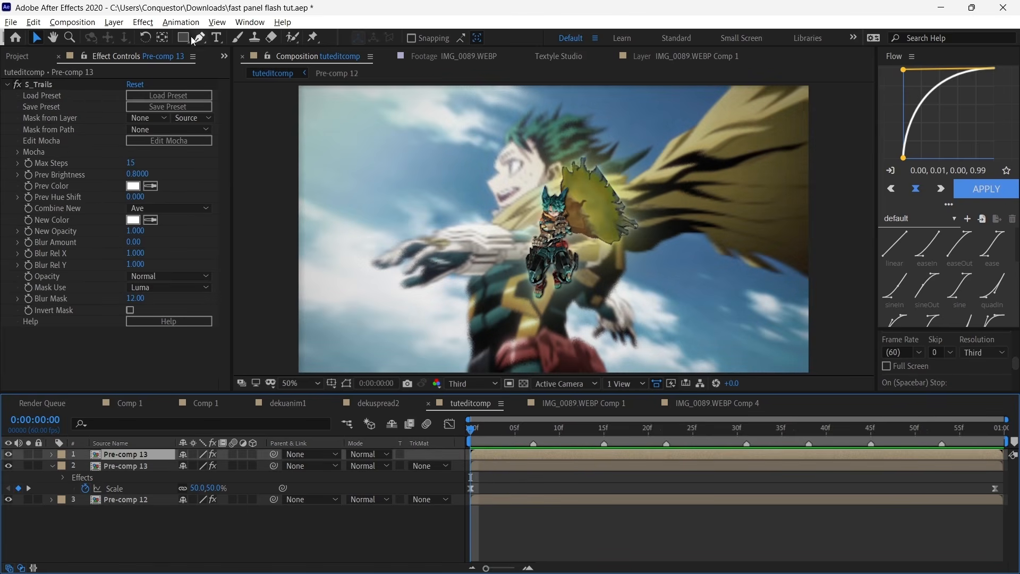
pyautogui.hotkey('ctrl', 'v')
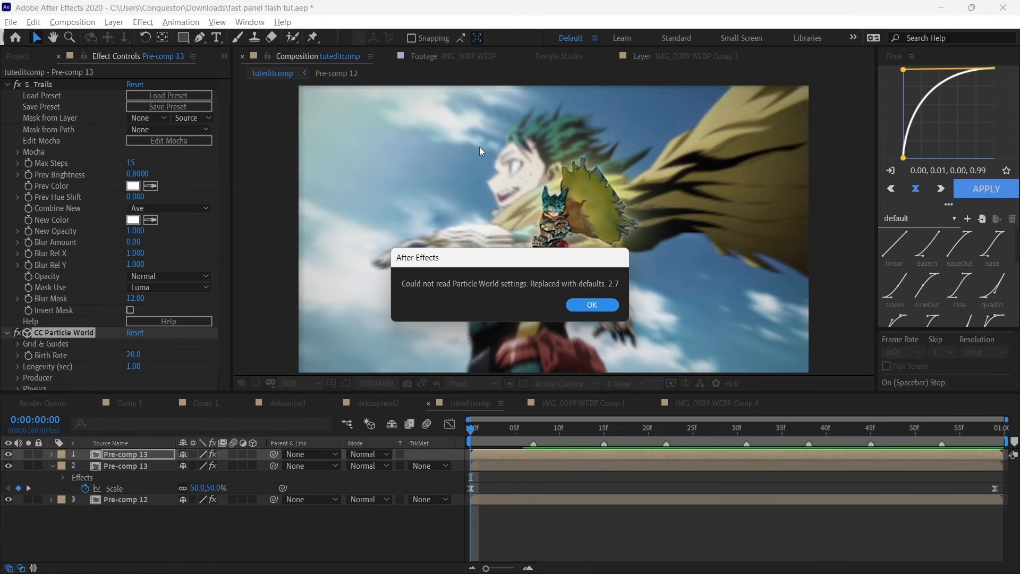
pyautogui.press('Return')
pyautogui.press('Delete')
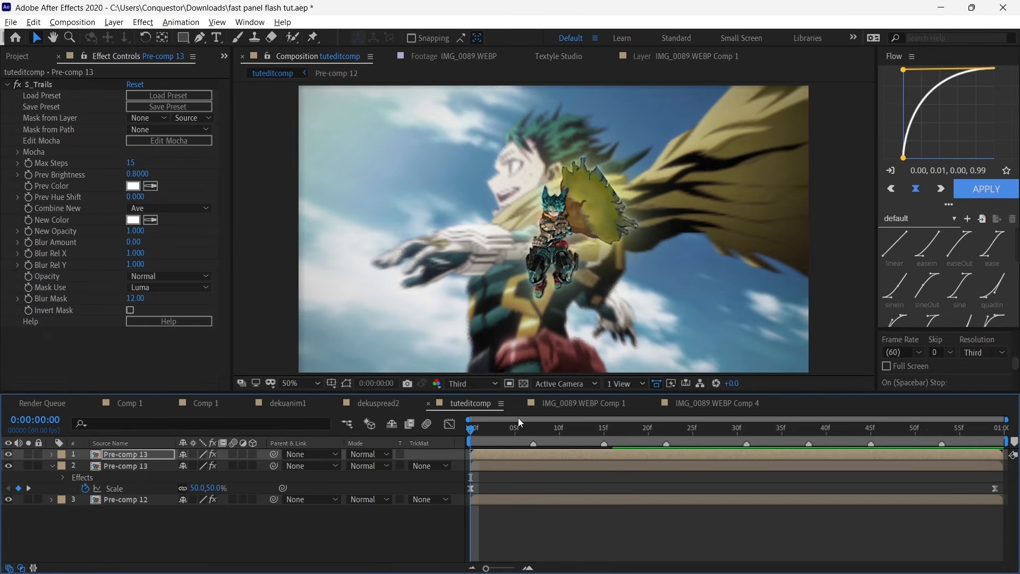
# Apply S_Shake to the upper Pre-comp 13 layer with Amplitude 0.2 and Frequency 1.
pyautogui.moveTo(489, 434); pyautogui.dragTo(570, 445)
pyautogui.hotkey('ctrl', 'space')
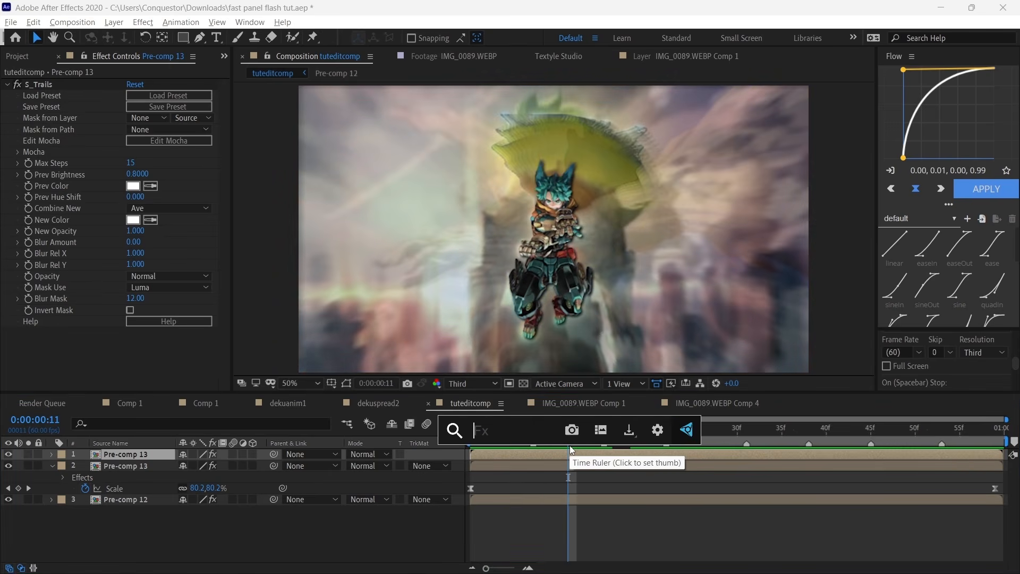
pyautogui.write('shake')
pyautogui.click(570, 446)
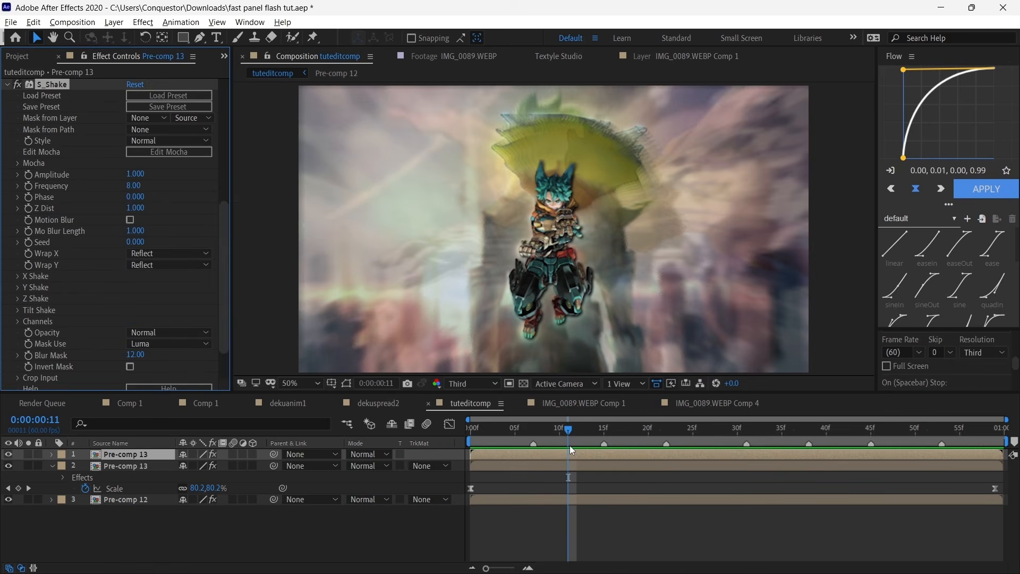
pyautogui.moveTo(493, 435); pyautogui.dragTo(528, 432)
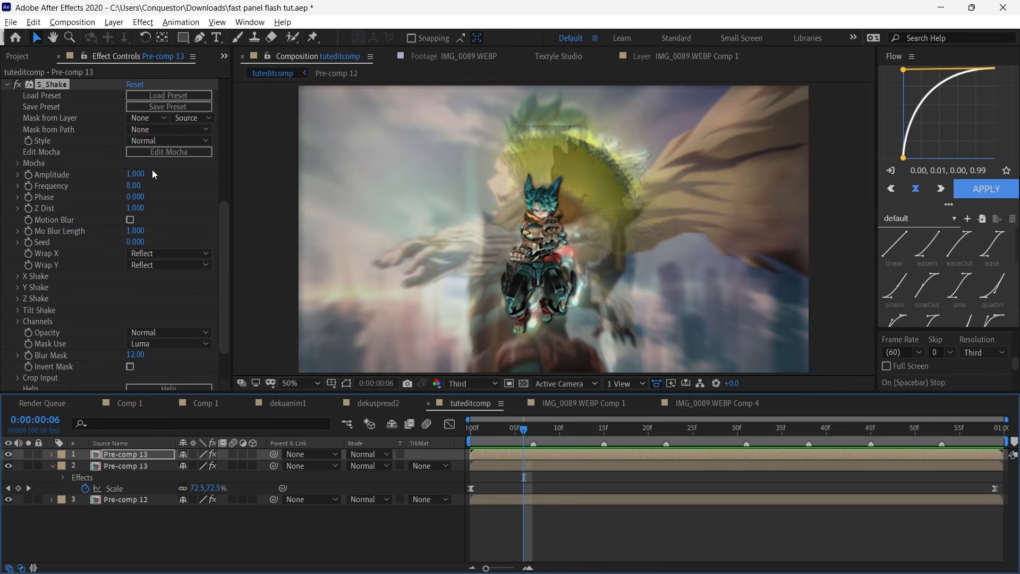
pyautogui.click(136, 173)
pyautogui.write('0.2')
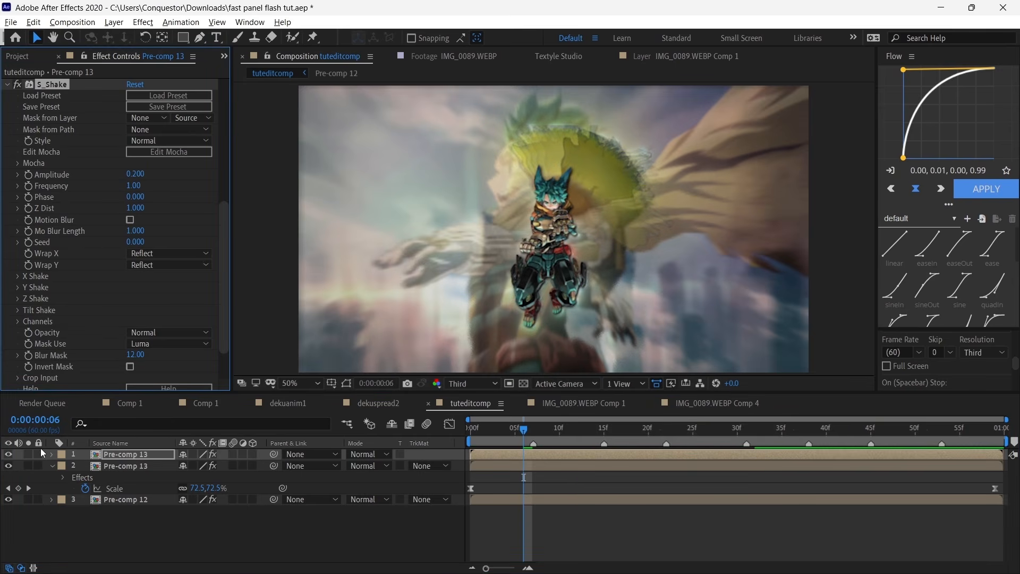
# Hide the lower Pre-comp 13 copy and preview the shake on the upper one from frame 0.
pyautogui.click(8, 467)
pyautogui.moveTo(521, 442); pyautogui.dragTo(346, 452)
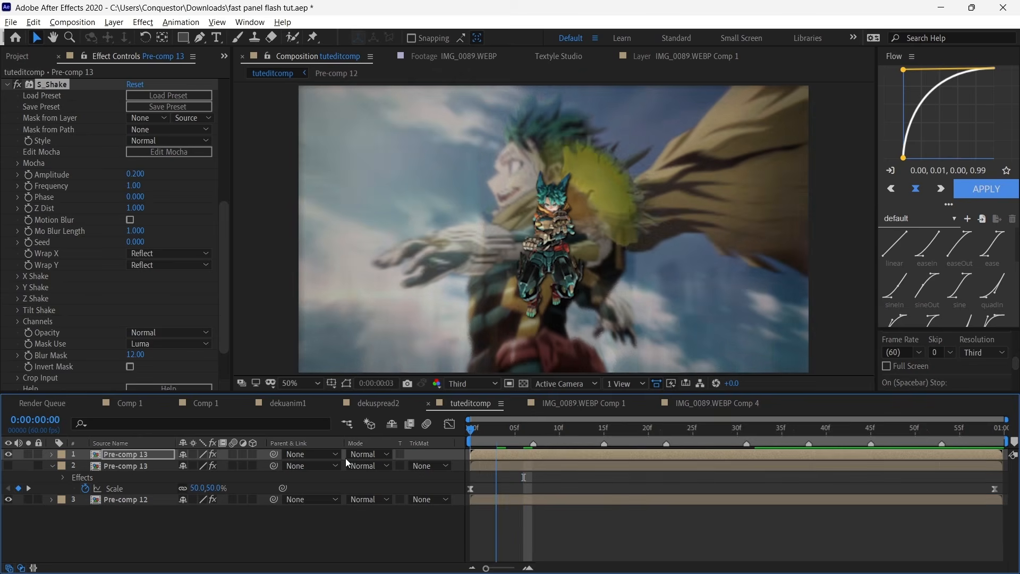
pyautogui.press('space')
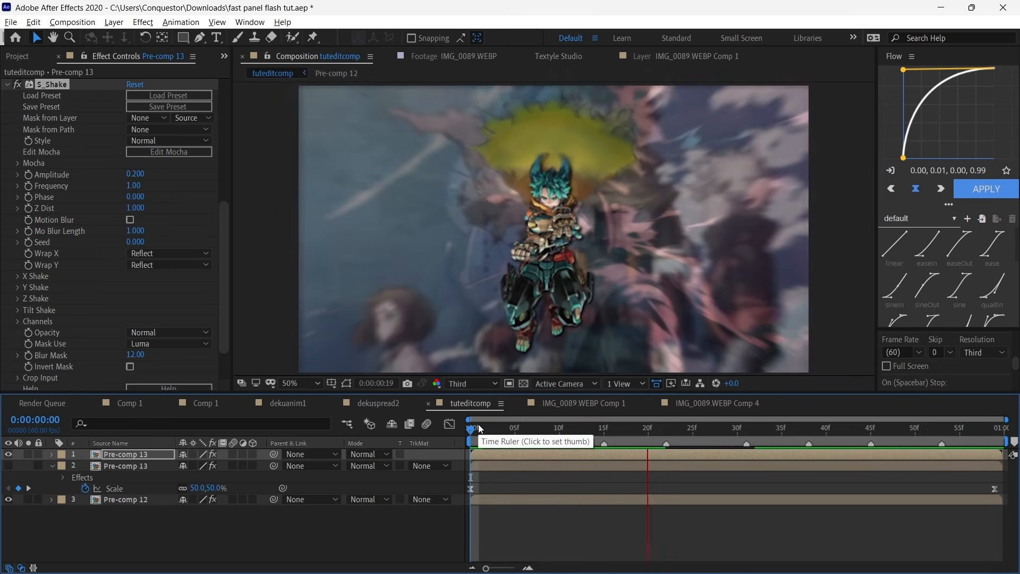
pyautogui.press('space')
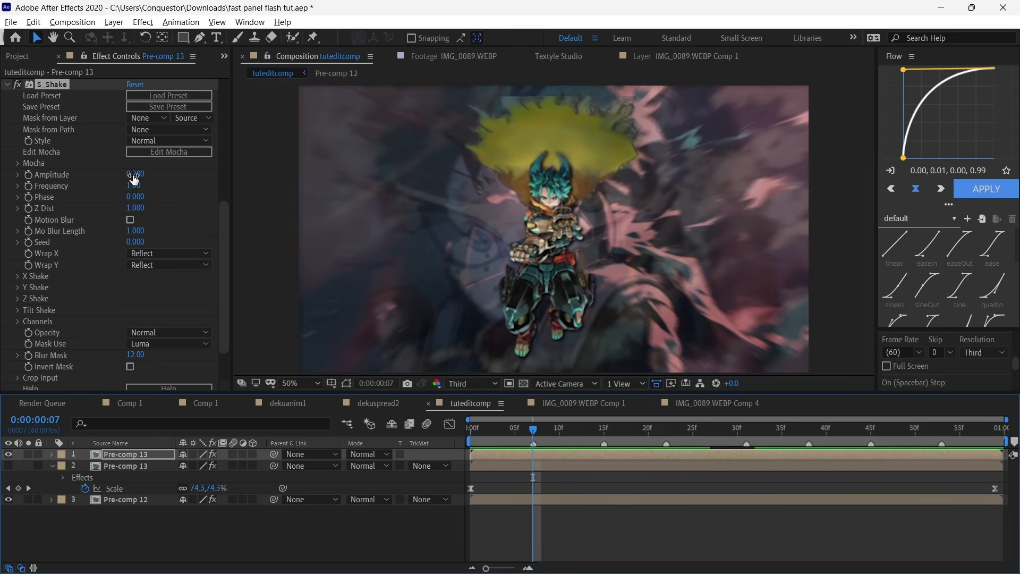
# Raise the S_Shake Amplitude to 0.51 and preview the shake.
pyautogui.moveTo(134, 179); pyautogui.dragTo(141, 175)
pyautogui.press('space')
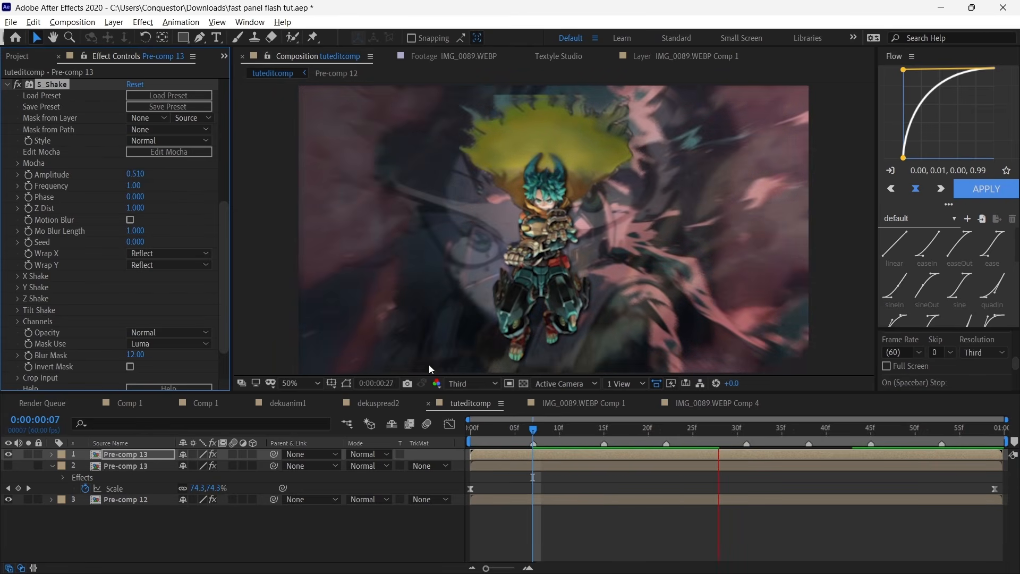
pyautogui.press('space')
pyautogui.press('space')
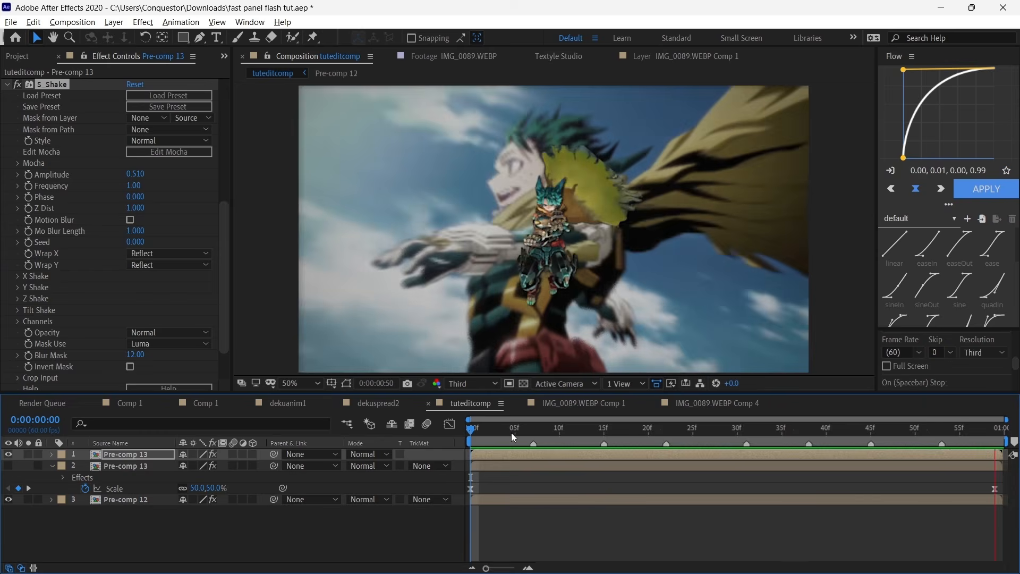
pyautogui.press('space')
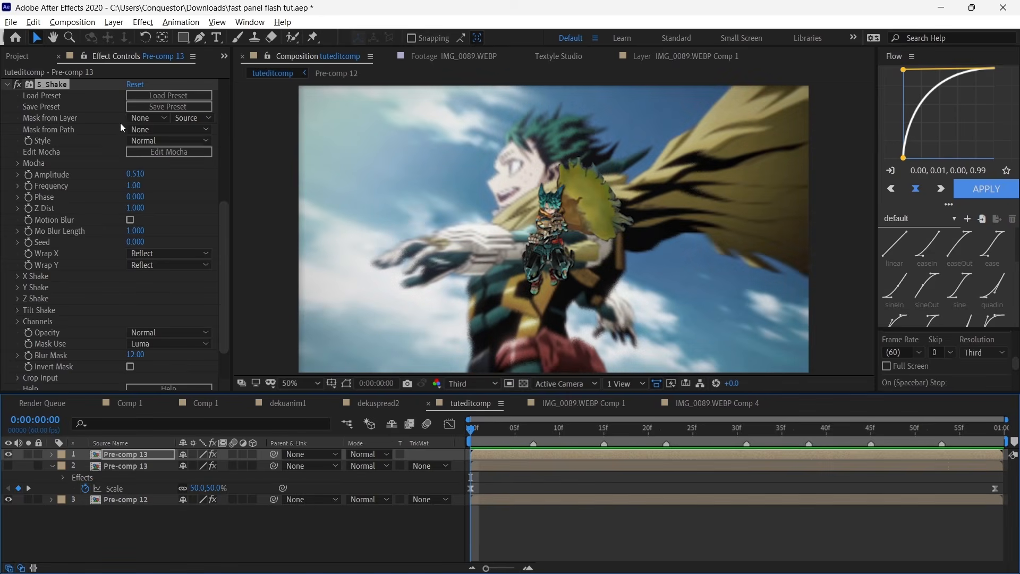
# Copy S_Shake onto the lower Pre-comp 13 layer, make that layer visible again and preview the result.
pyautogui.click(57, 84)
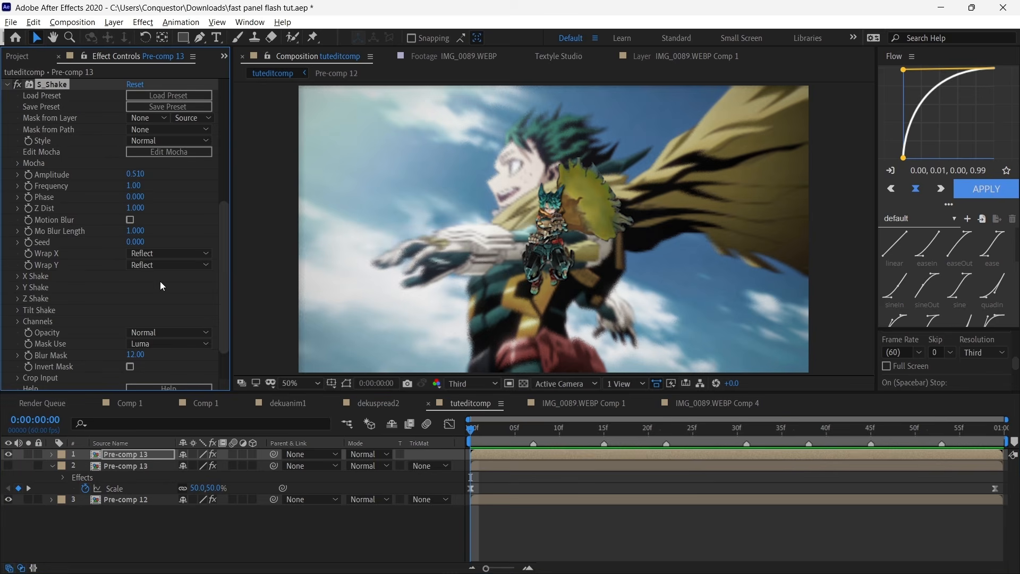
pyautogui.click(117, 467)
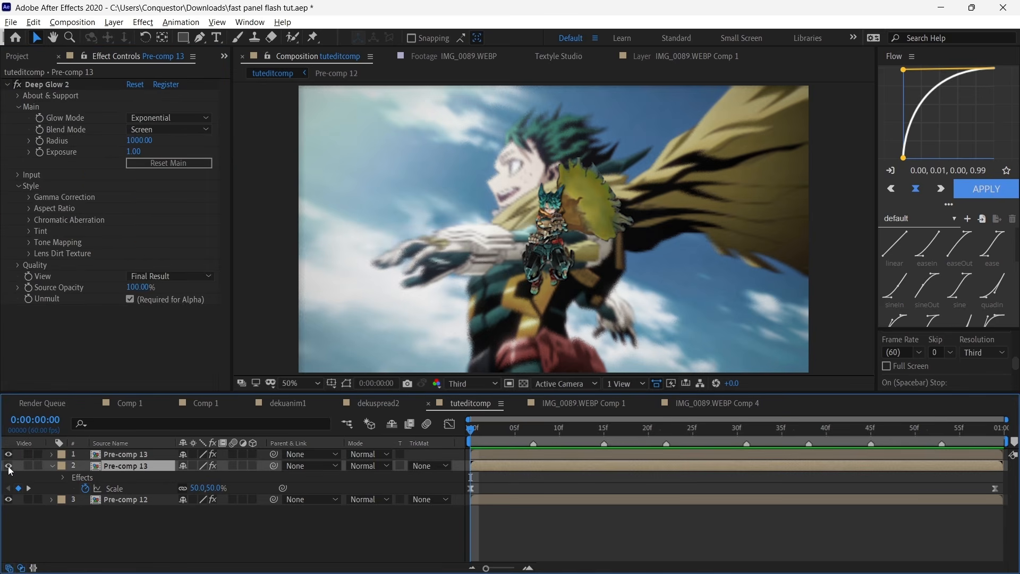
pyautogui.hotkey('ctrl', 'v')
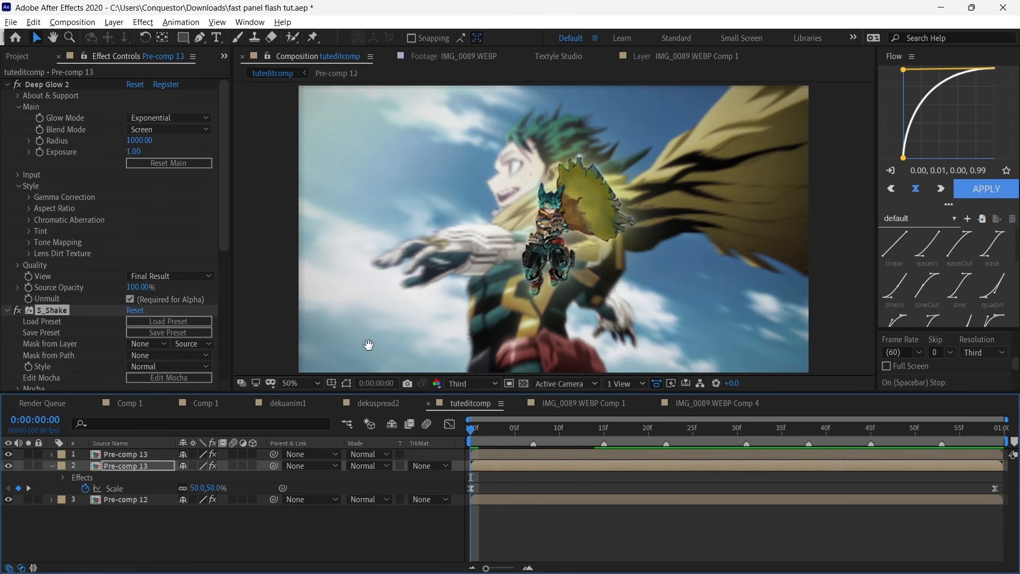
pyautogui.press('space')
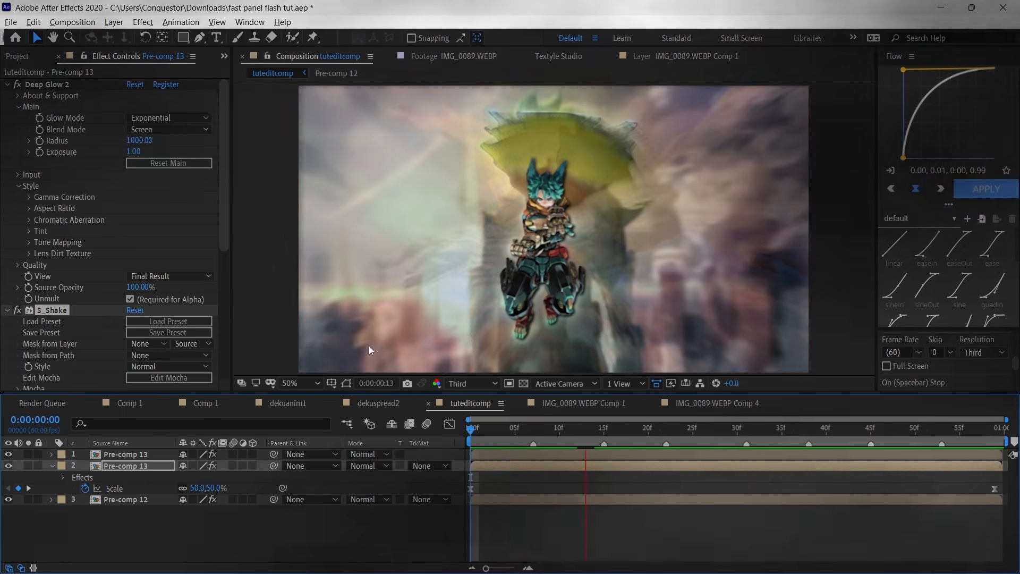